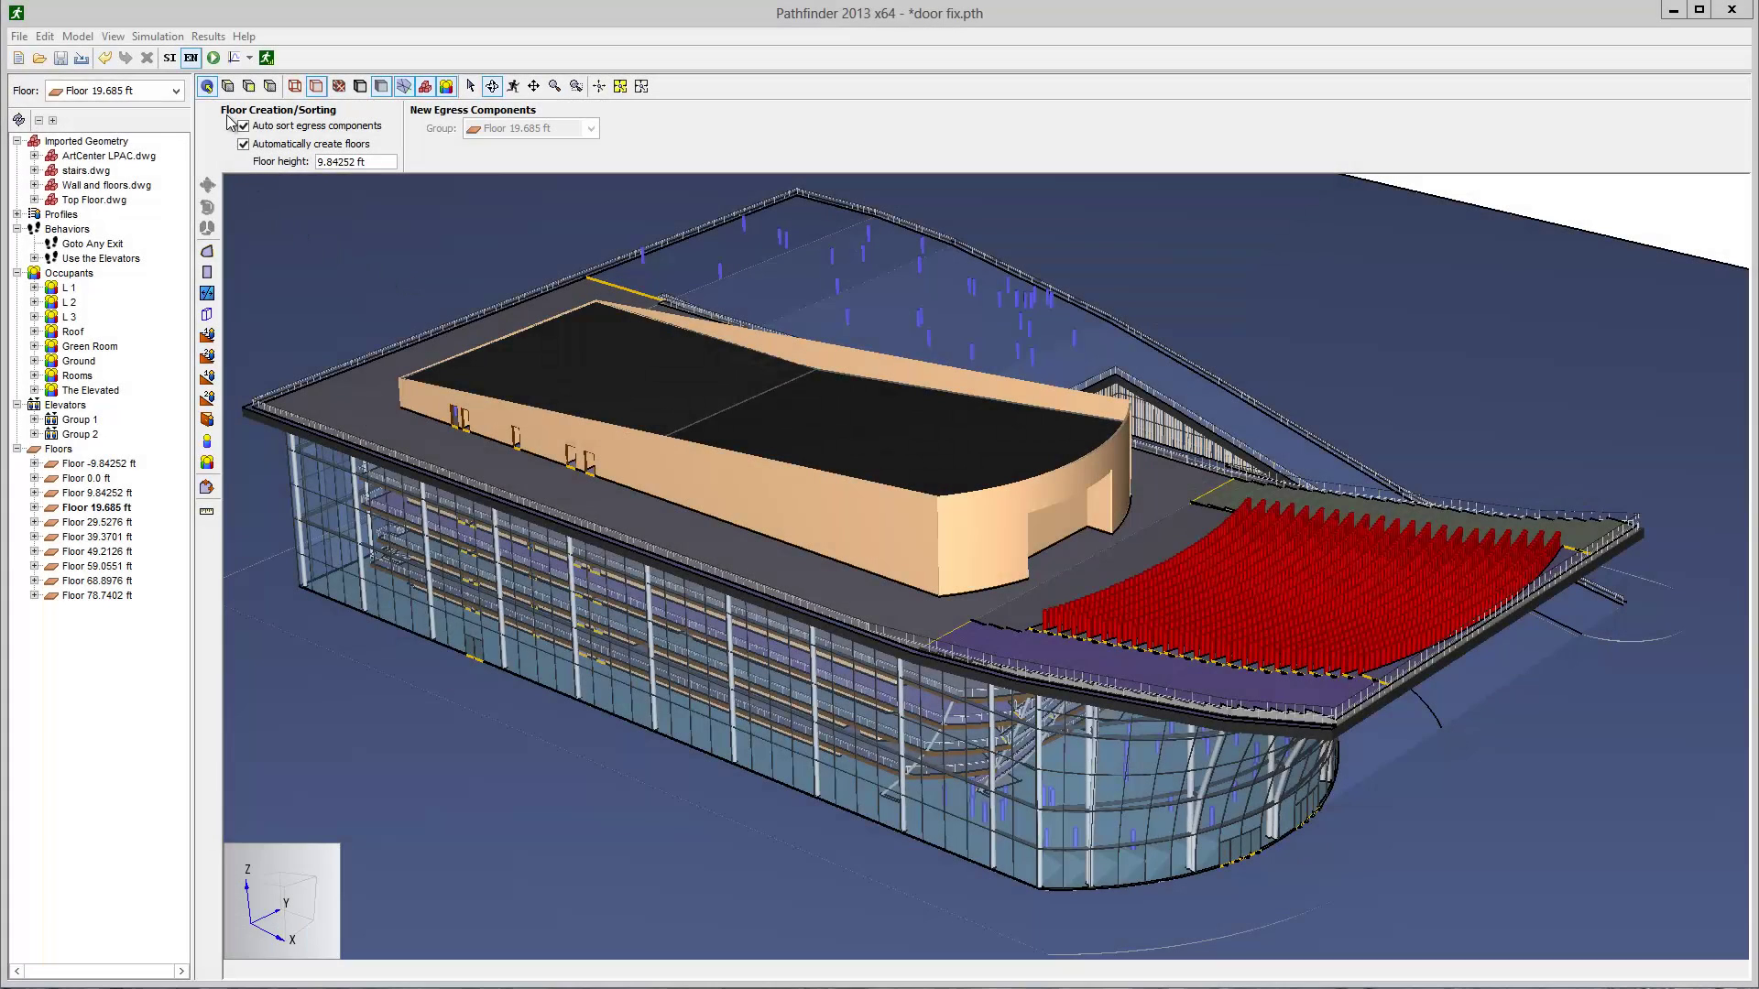
# Run and pause the simulation, enlarging its log to read the split door's lost length
pyautogui.click(212, 58)
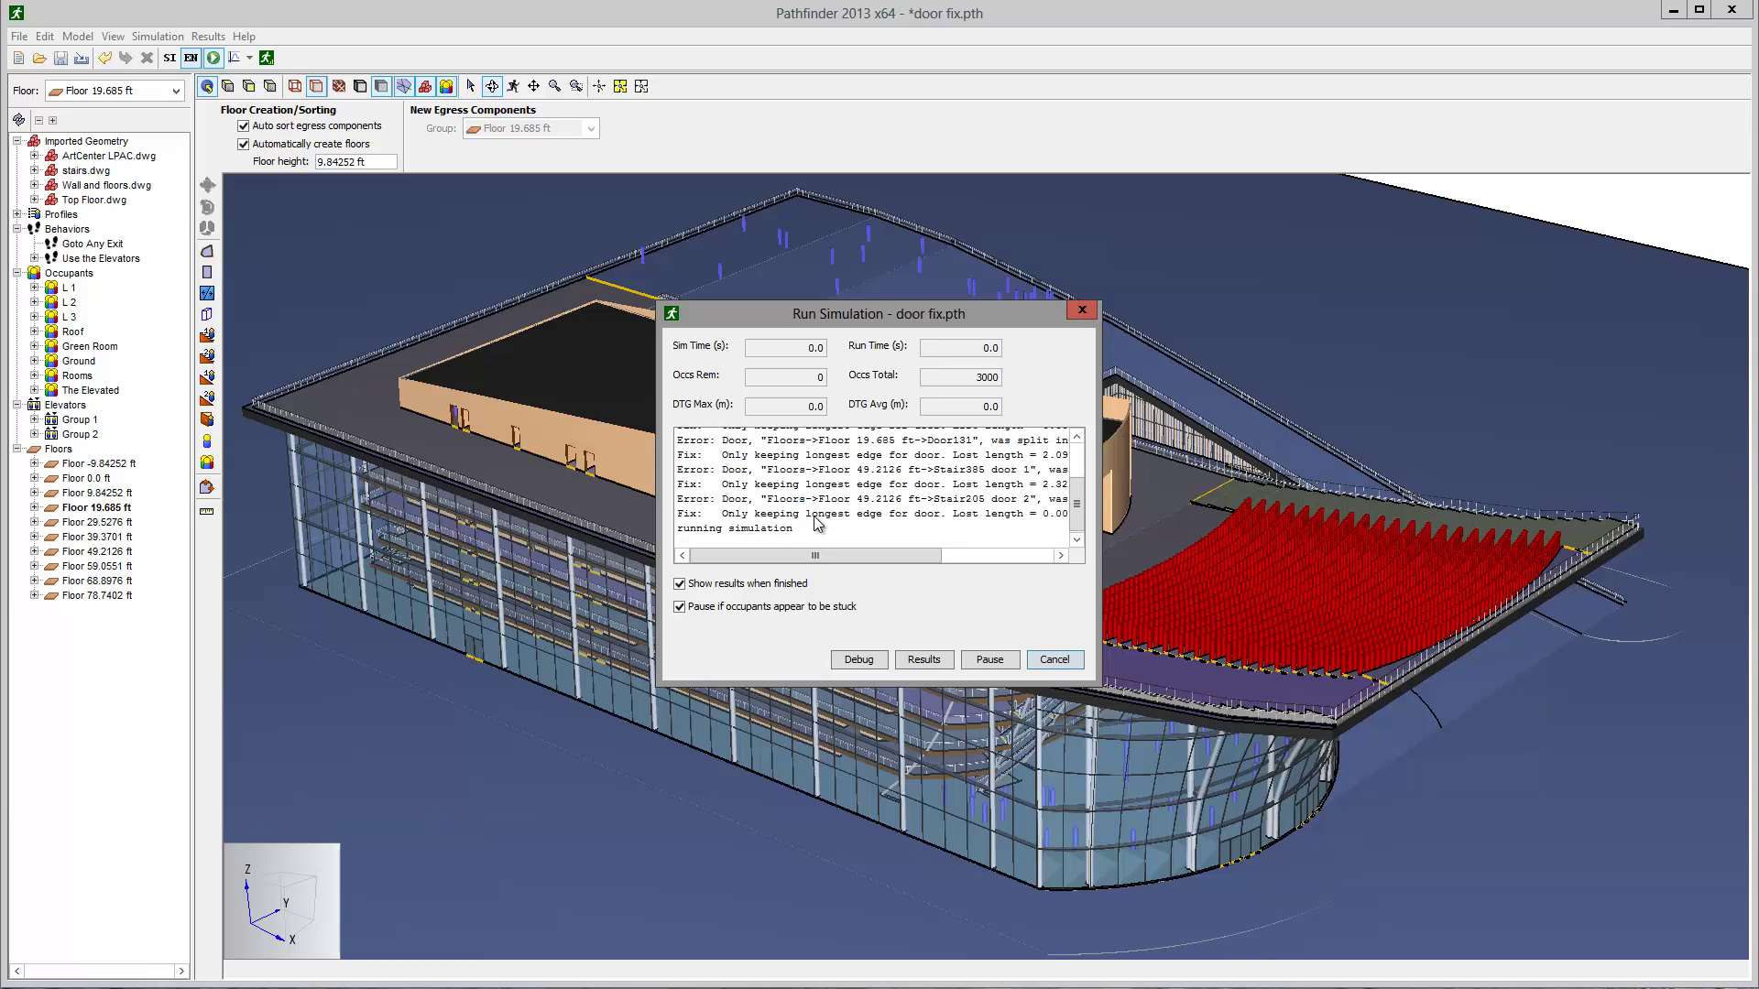
pyautogui.click(990, 659)
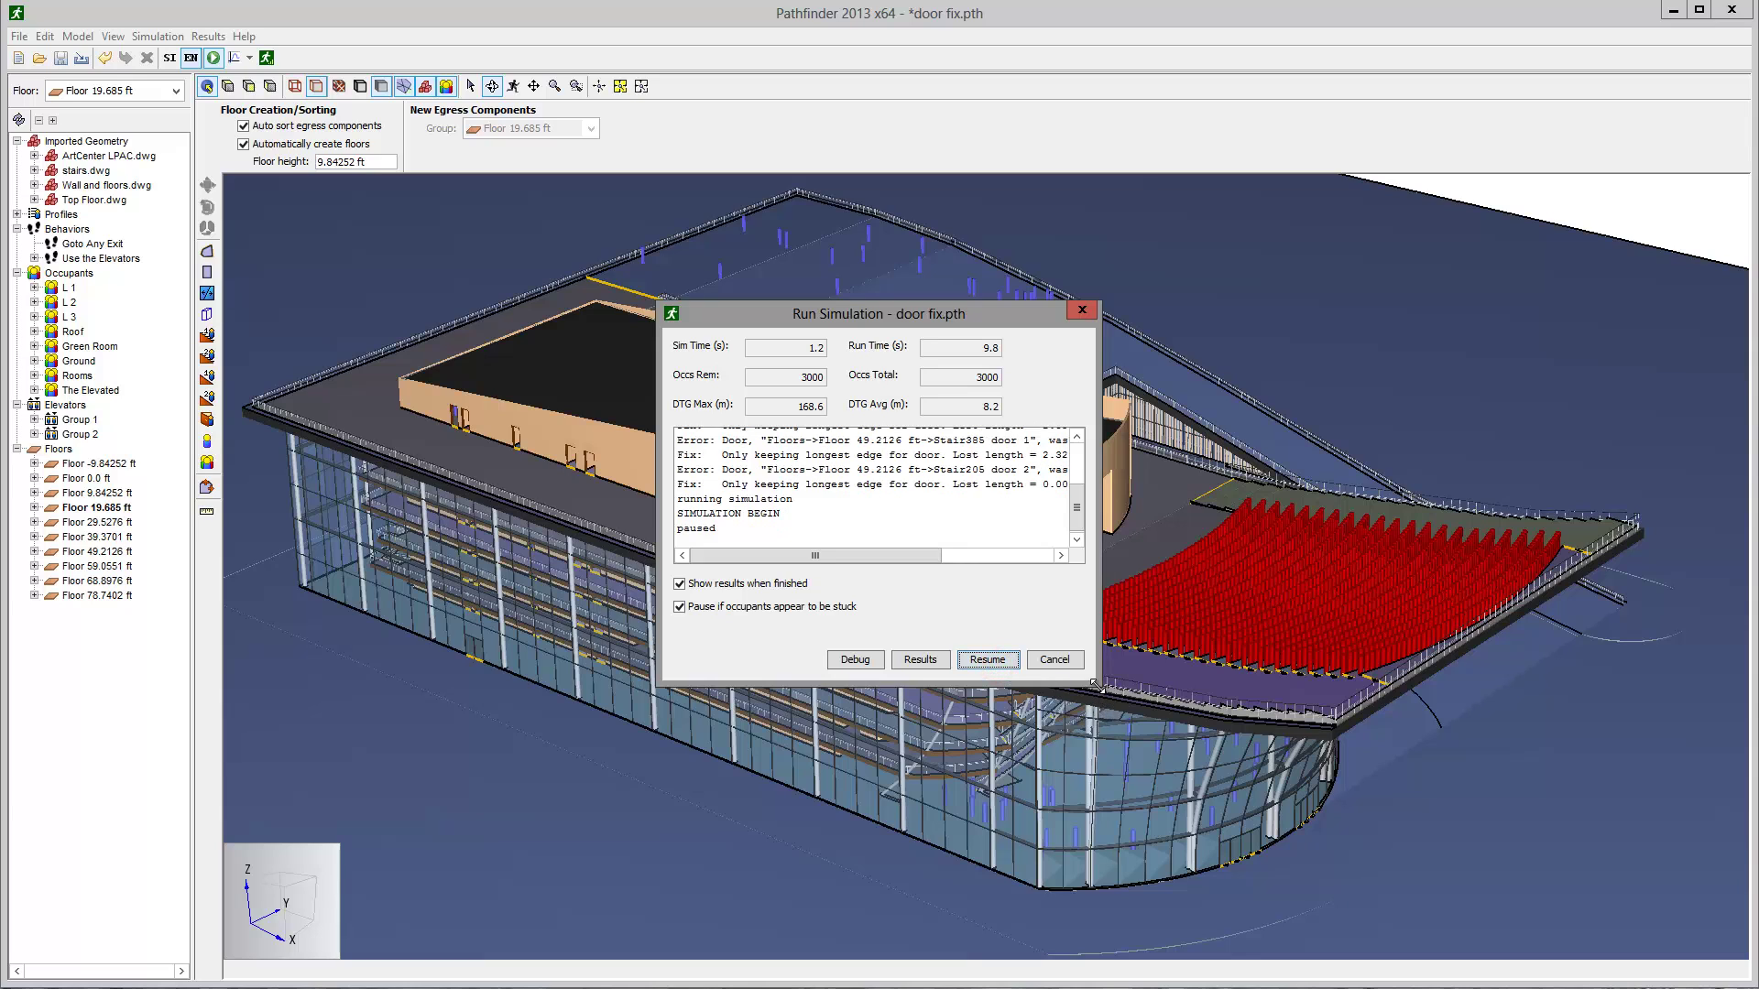
pyautogui.moveTo(1095, 684); pyautogui.dragTo(1528, 896)
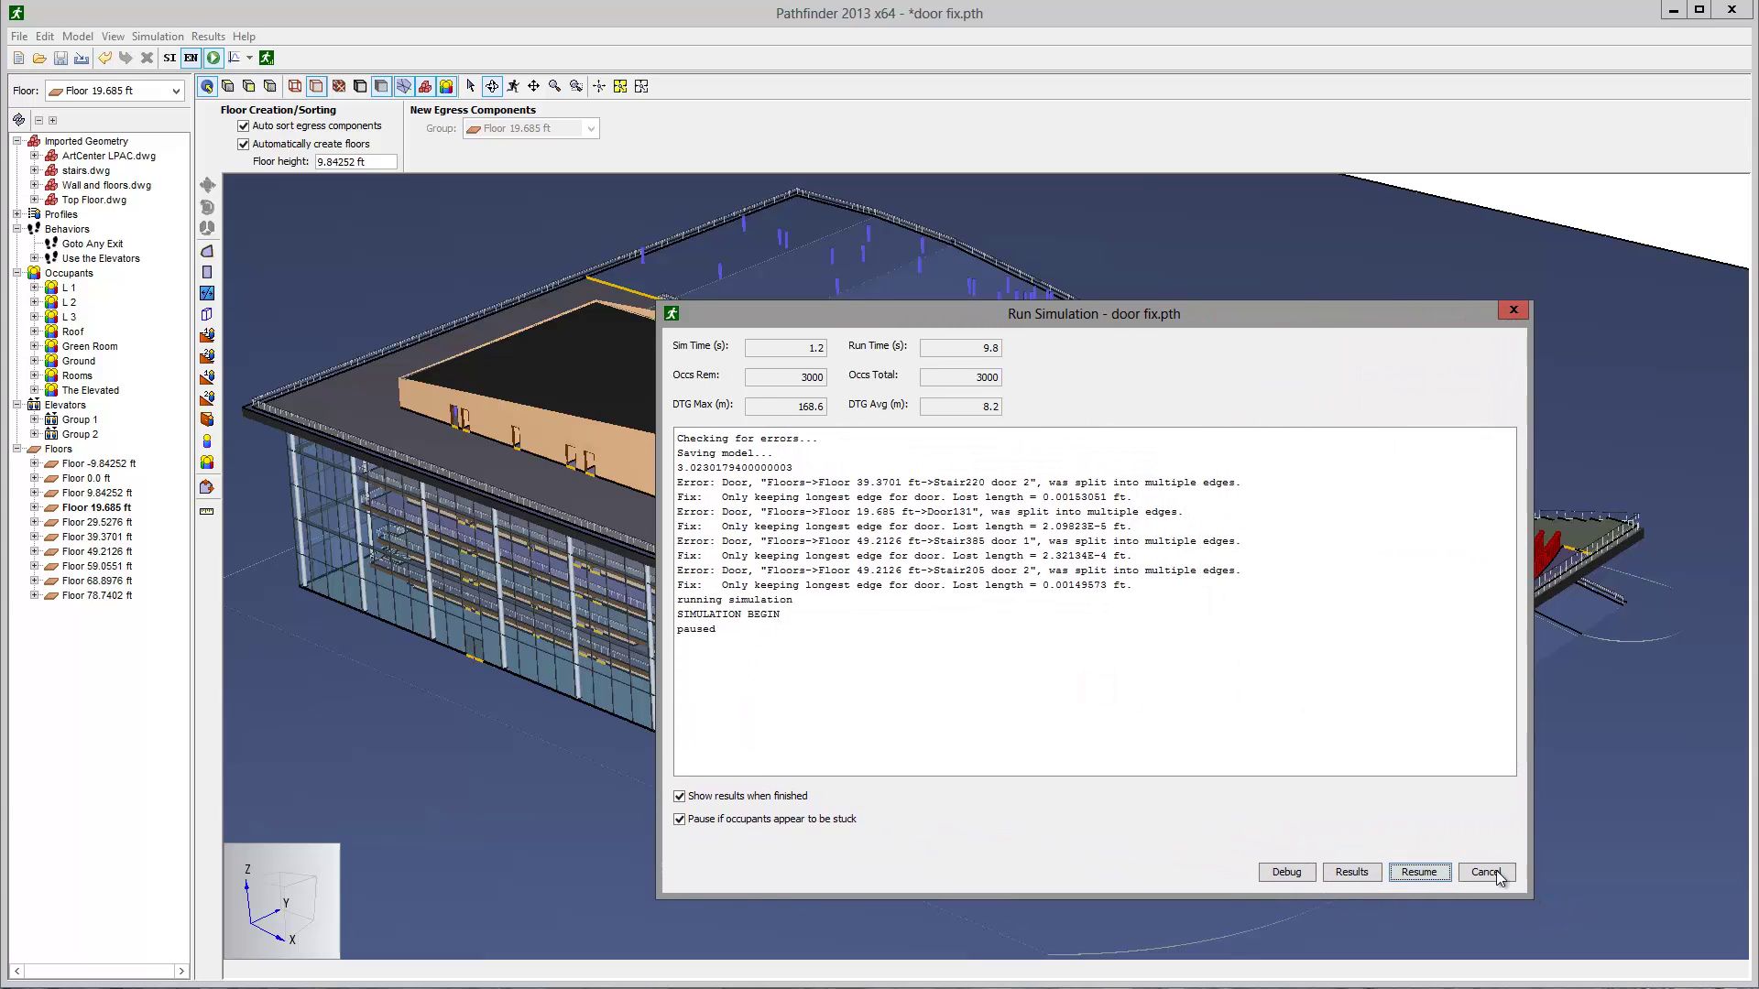
pyautogui.moveTo(1133, 497); pyautogui.dragTo(674, 482)
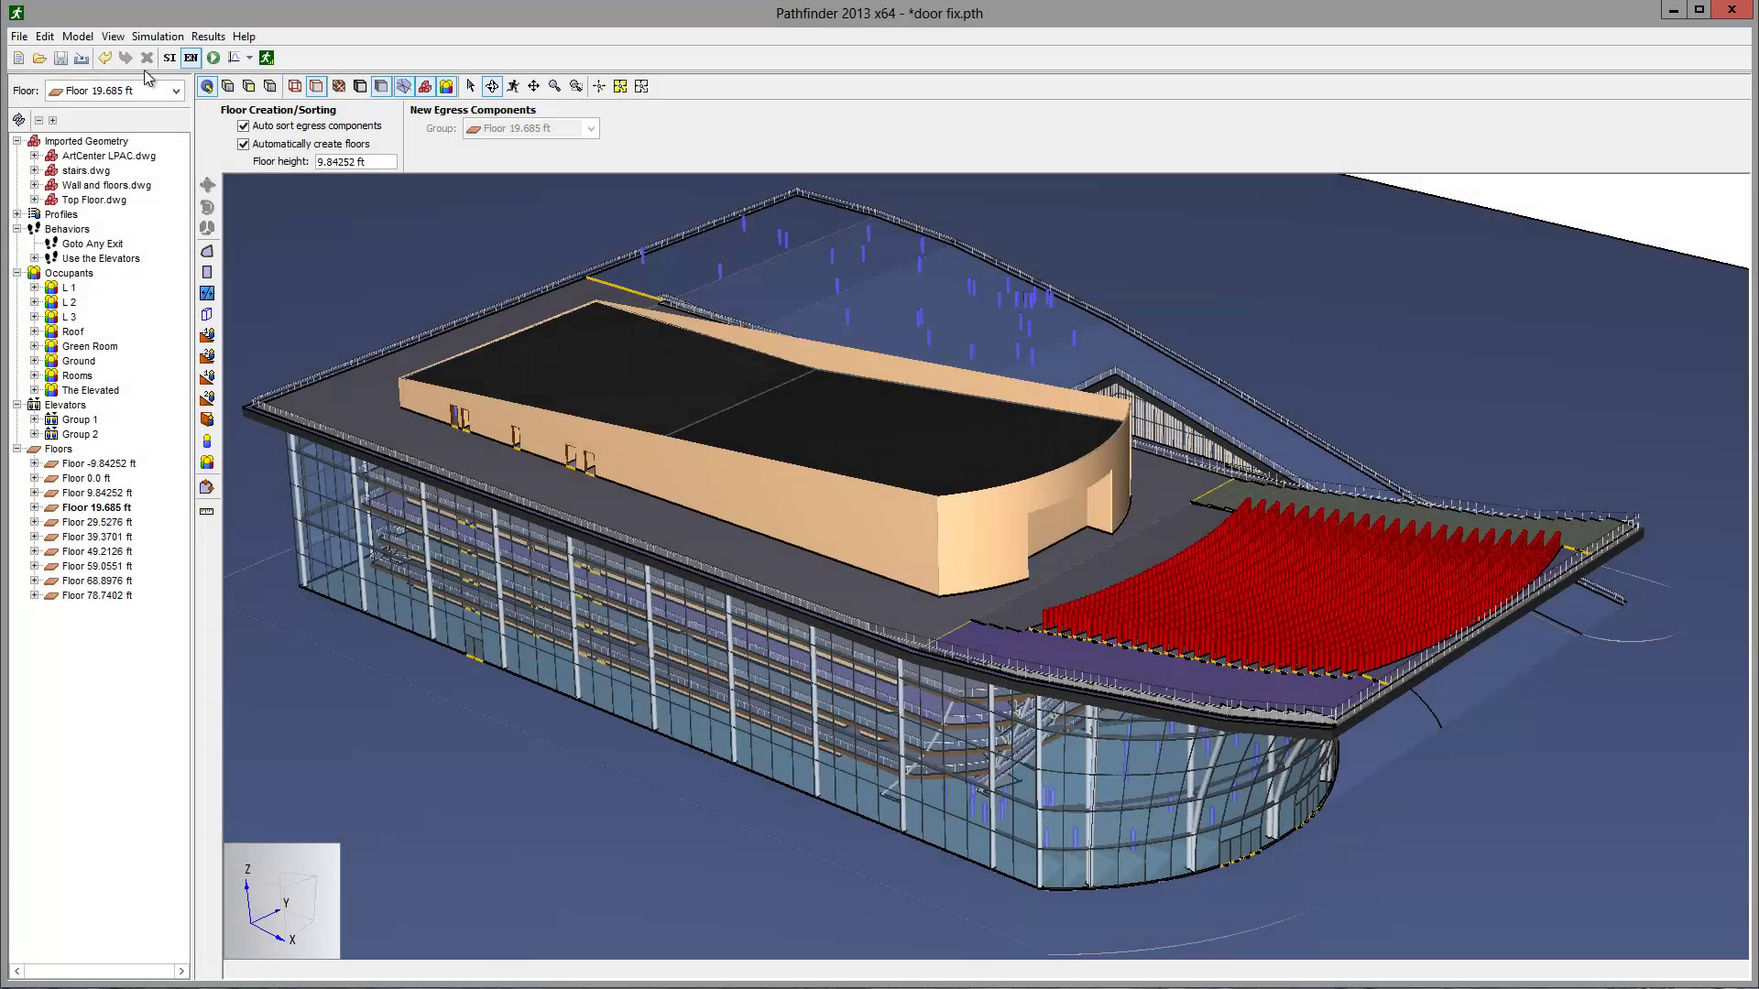
# Hide the imported geometry and make Floor 39.3701 ft the active floor
pyautogui.click(116, 42)
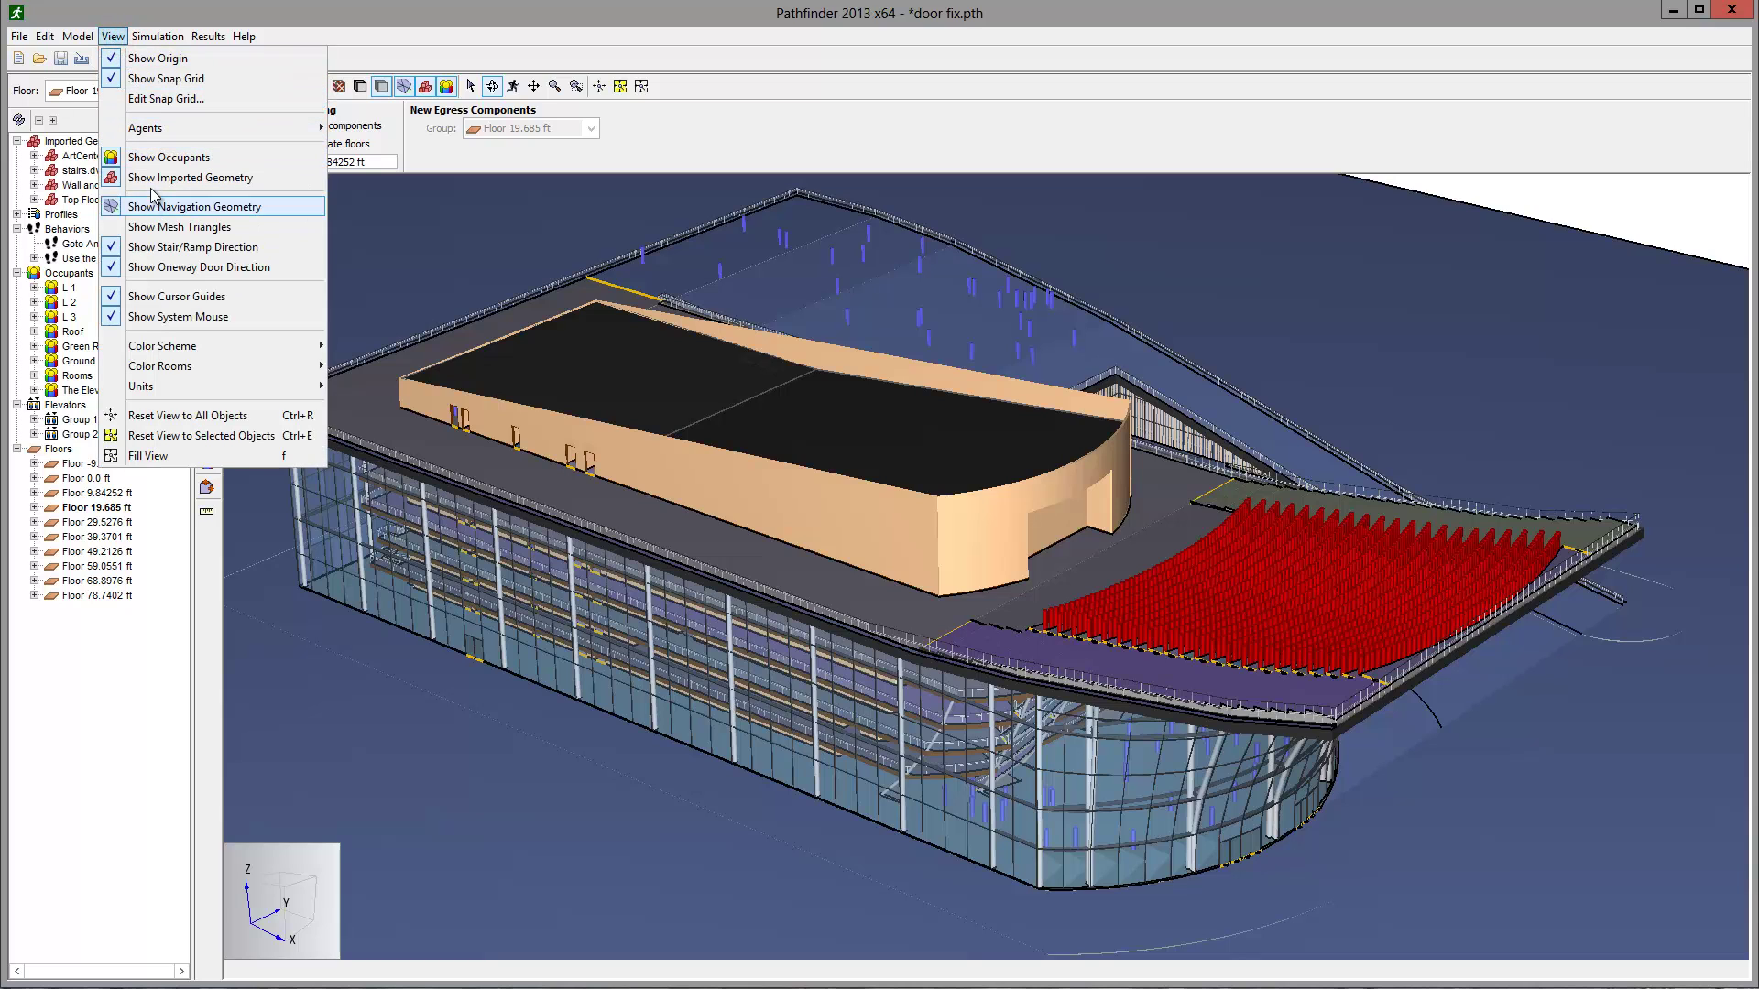
pyautogui.click(151, 180)
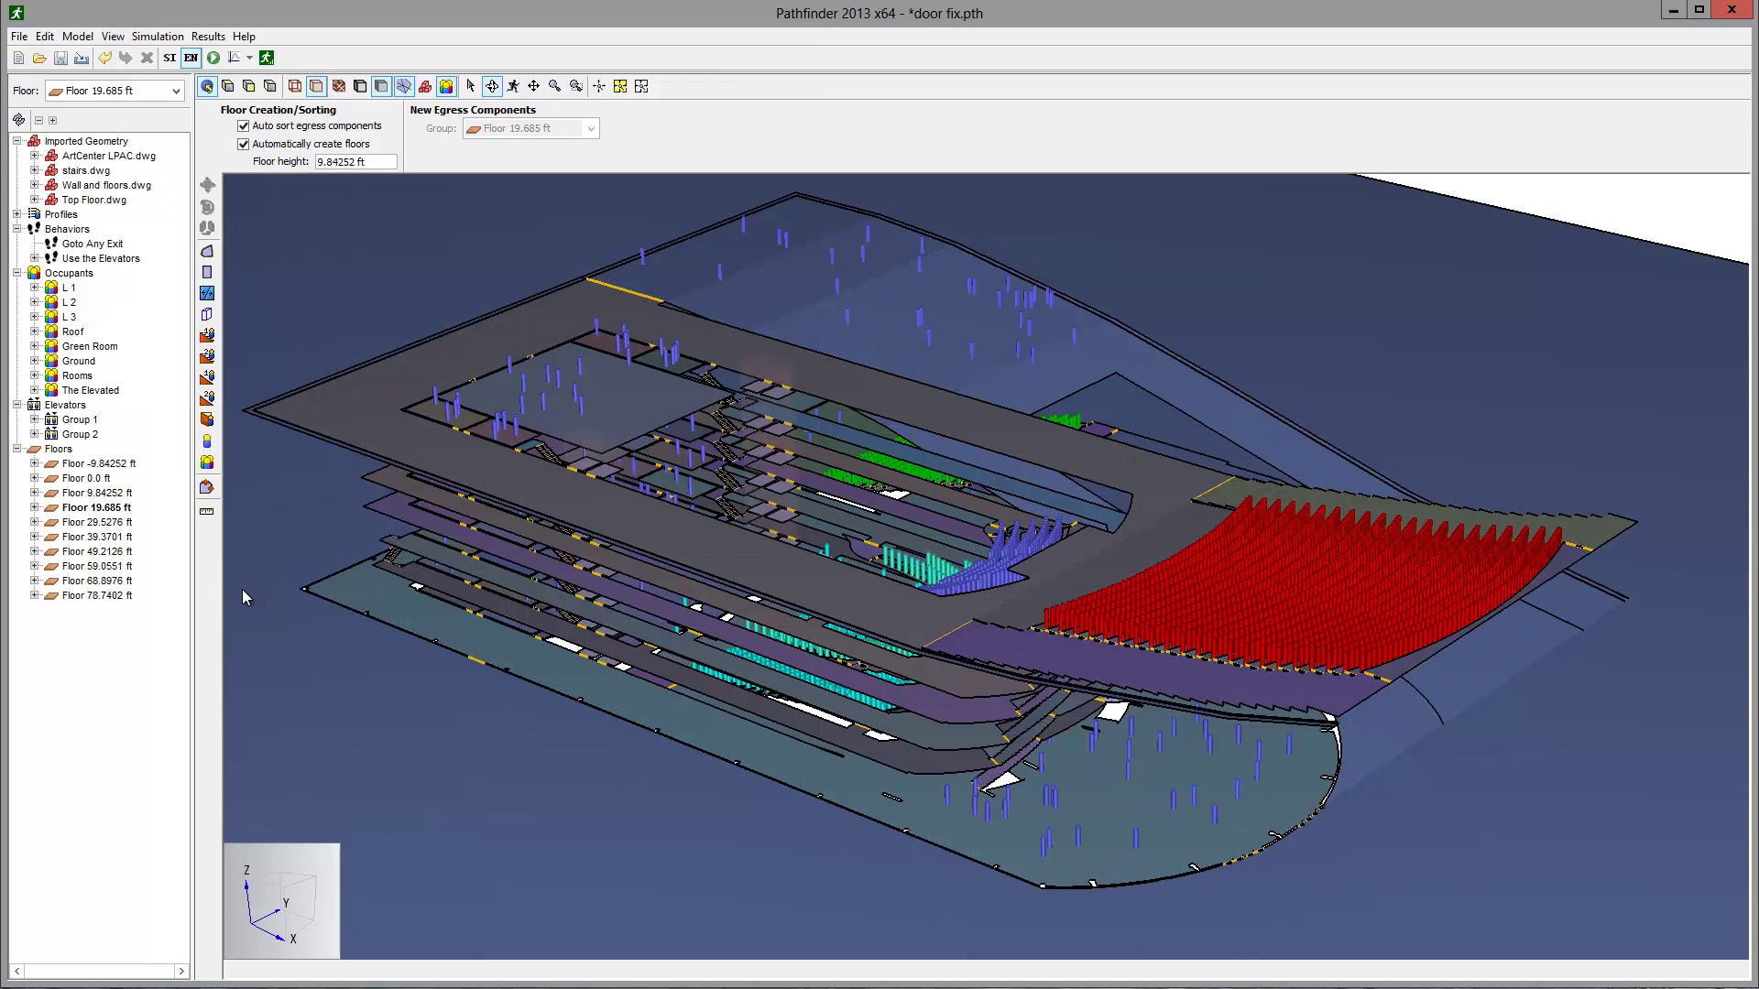
pyautogui.click(98, 538)
pyautogui.rightClick(98, 538)
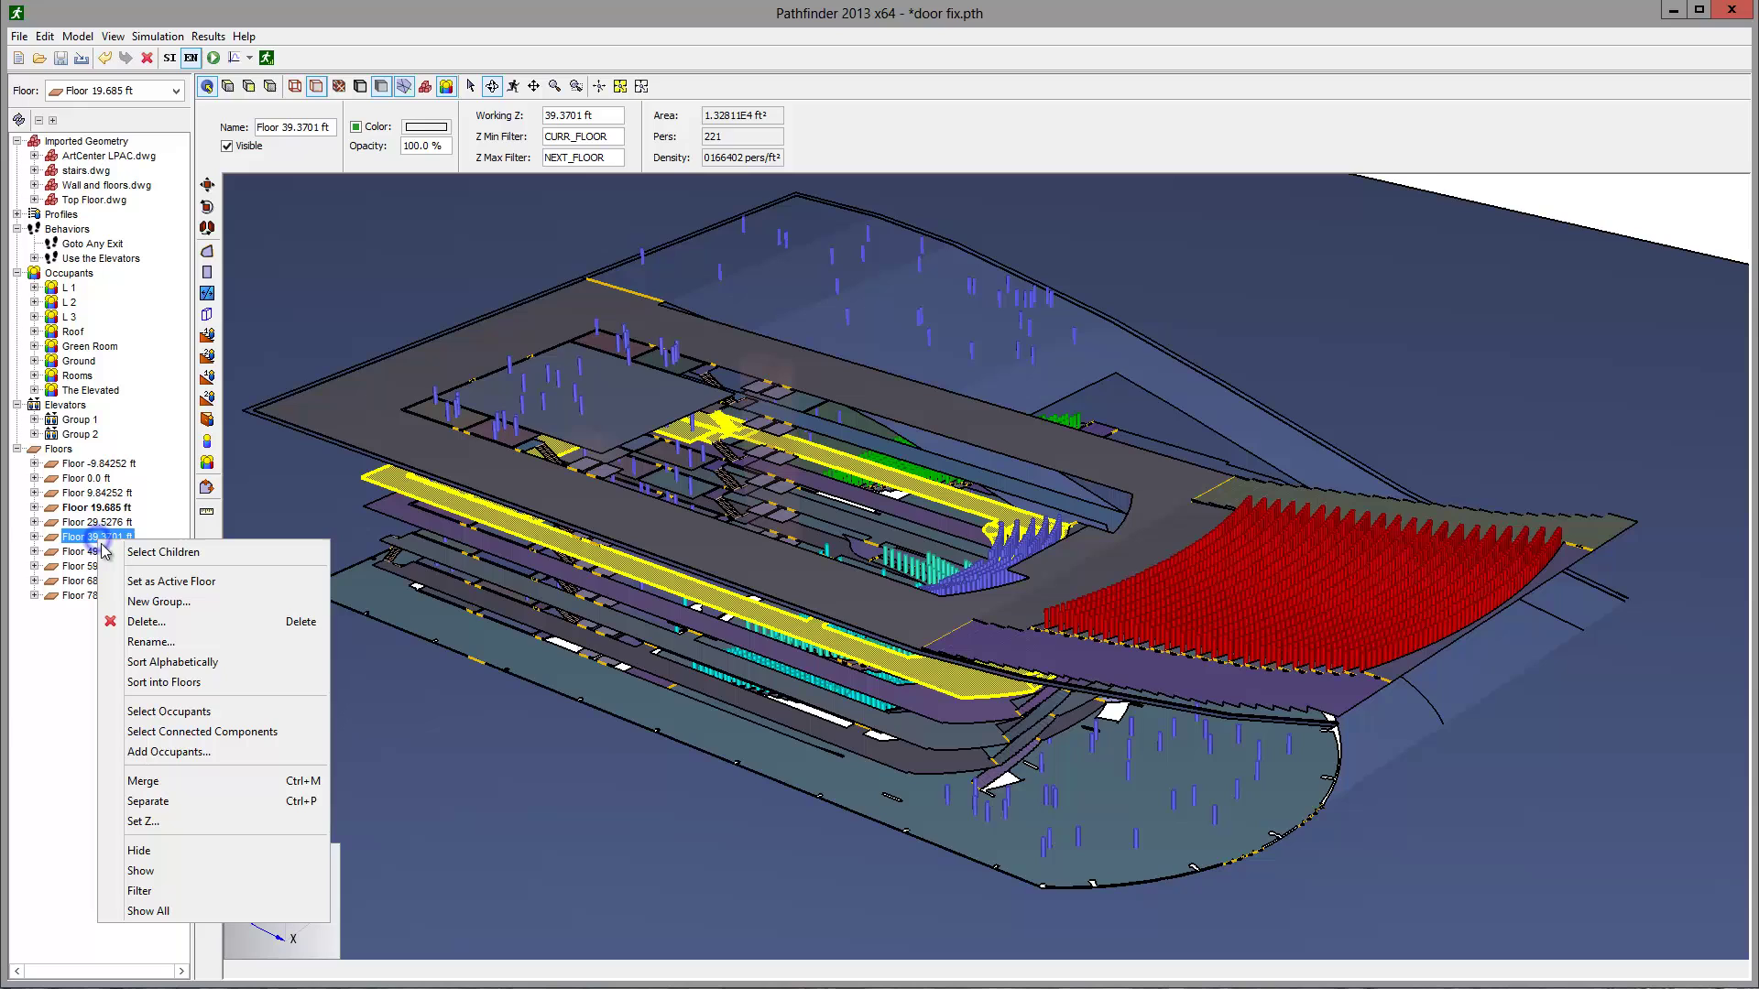
pyautogui.click(159, 582)
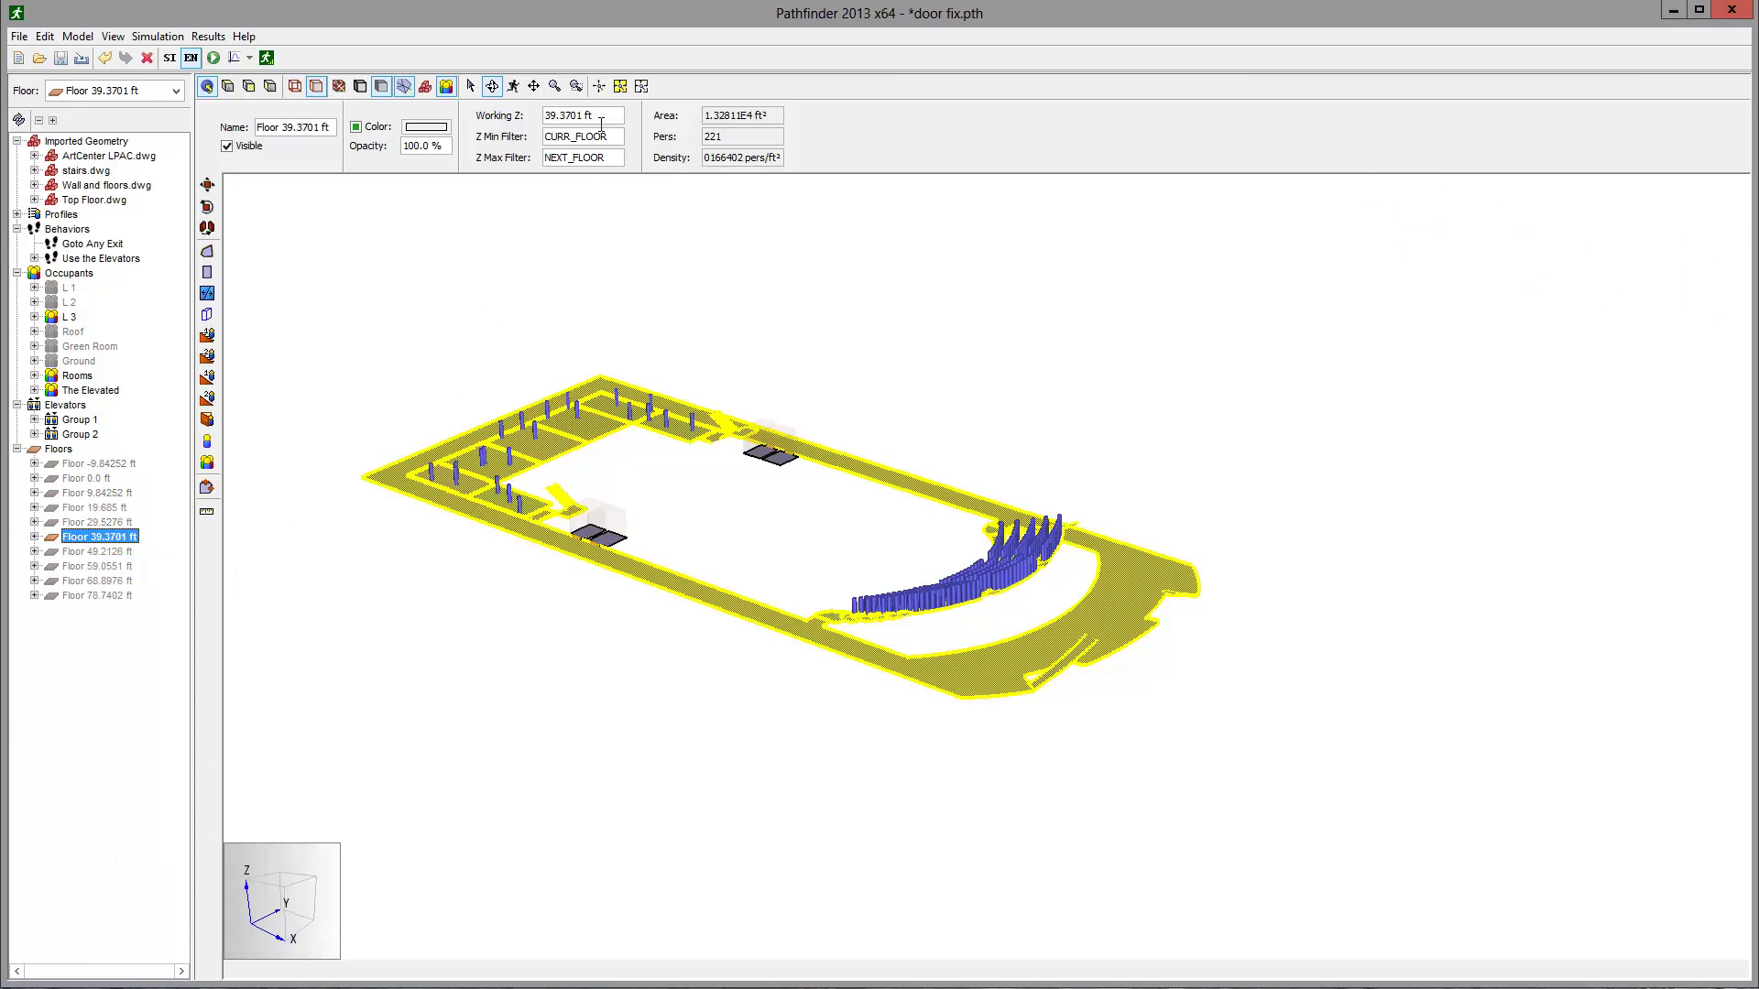
# Switch to top view and expand Floor 39.3701 ft to list its rooms and doors
pyautogui.click(599, 86)
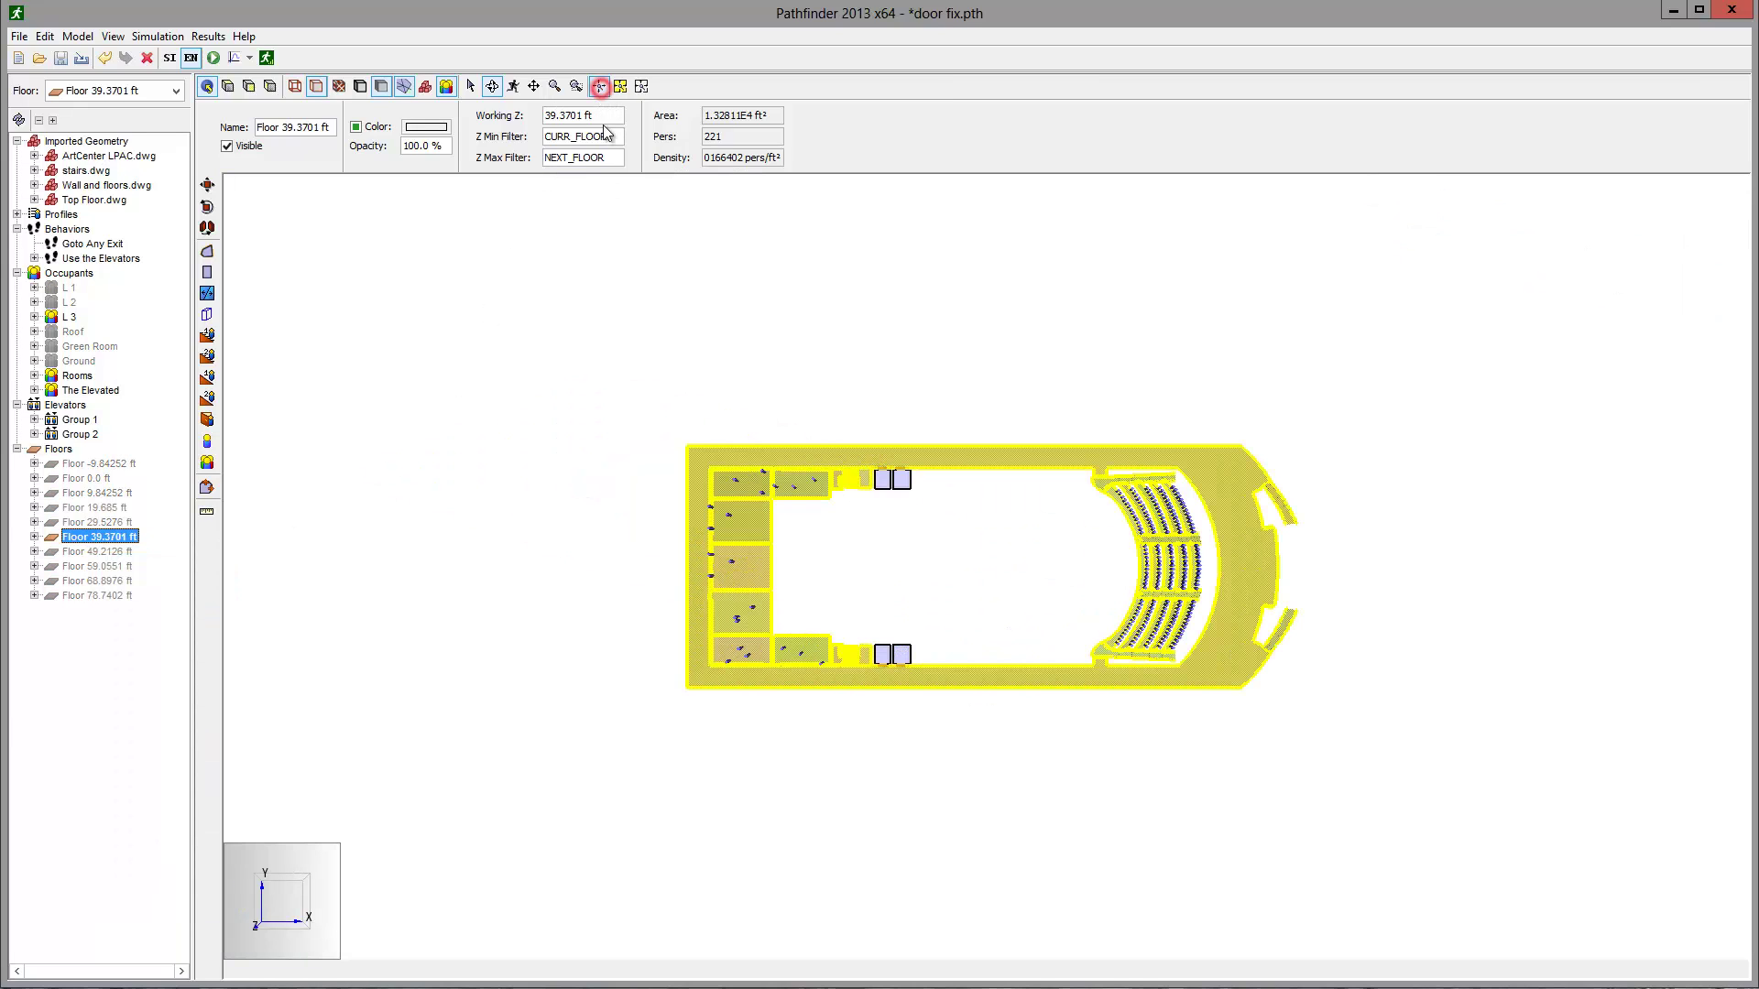
pyautogui.click(835, 794)
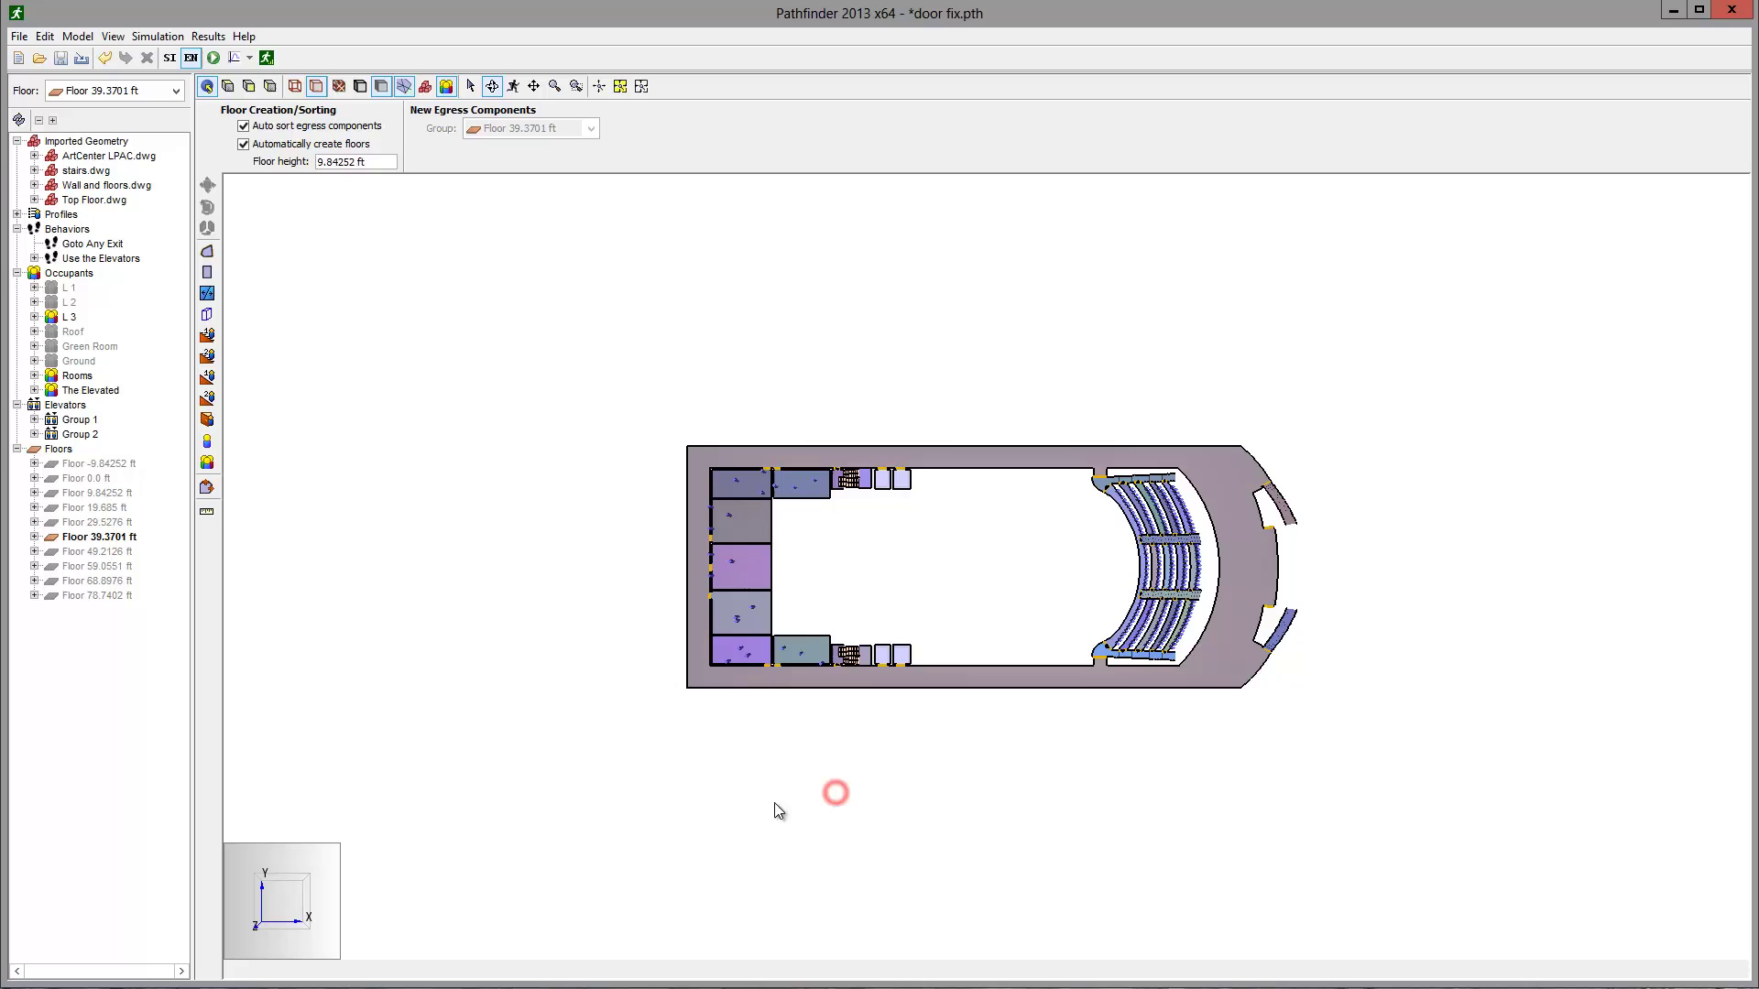
pyautogui.click(33, 537)
pyautogui.moveTo(180, 535); pyautogui.dragTo(183, 578)
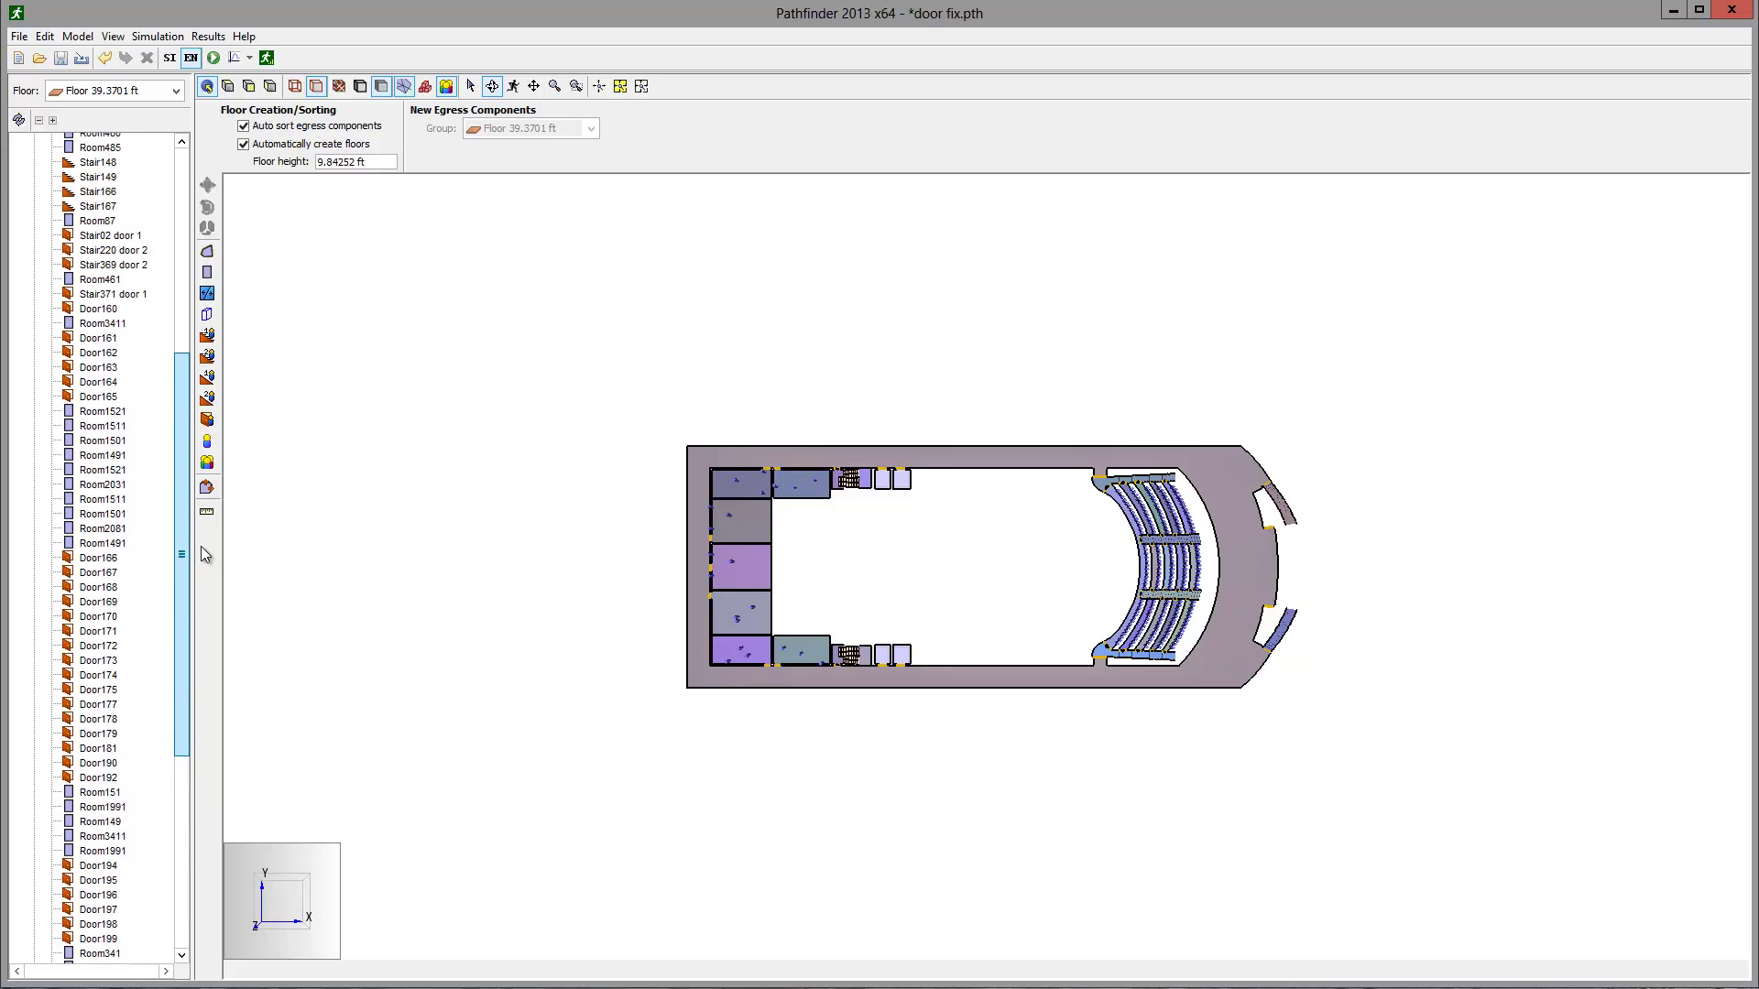
# Select Stair220 door 2 and zoom in on the gap beside it at the curved edge
pyautogui.click(131, 250)
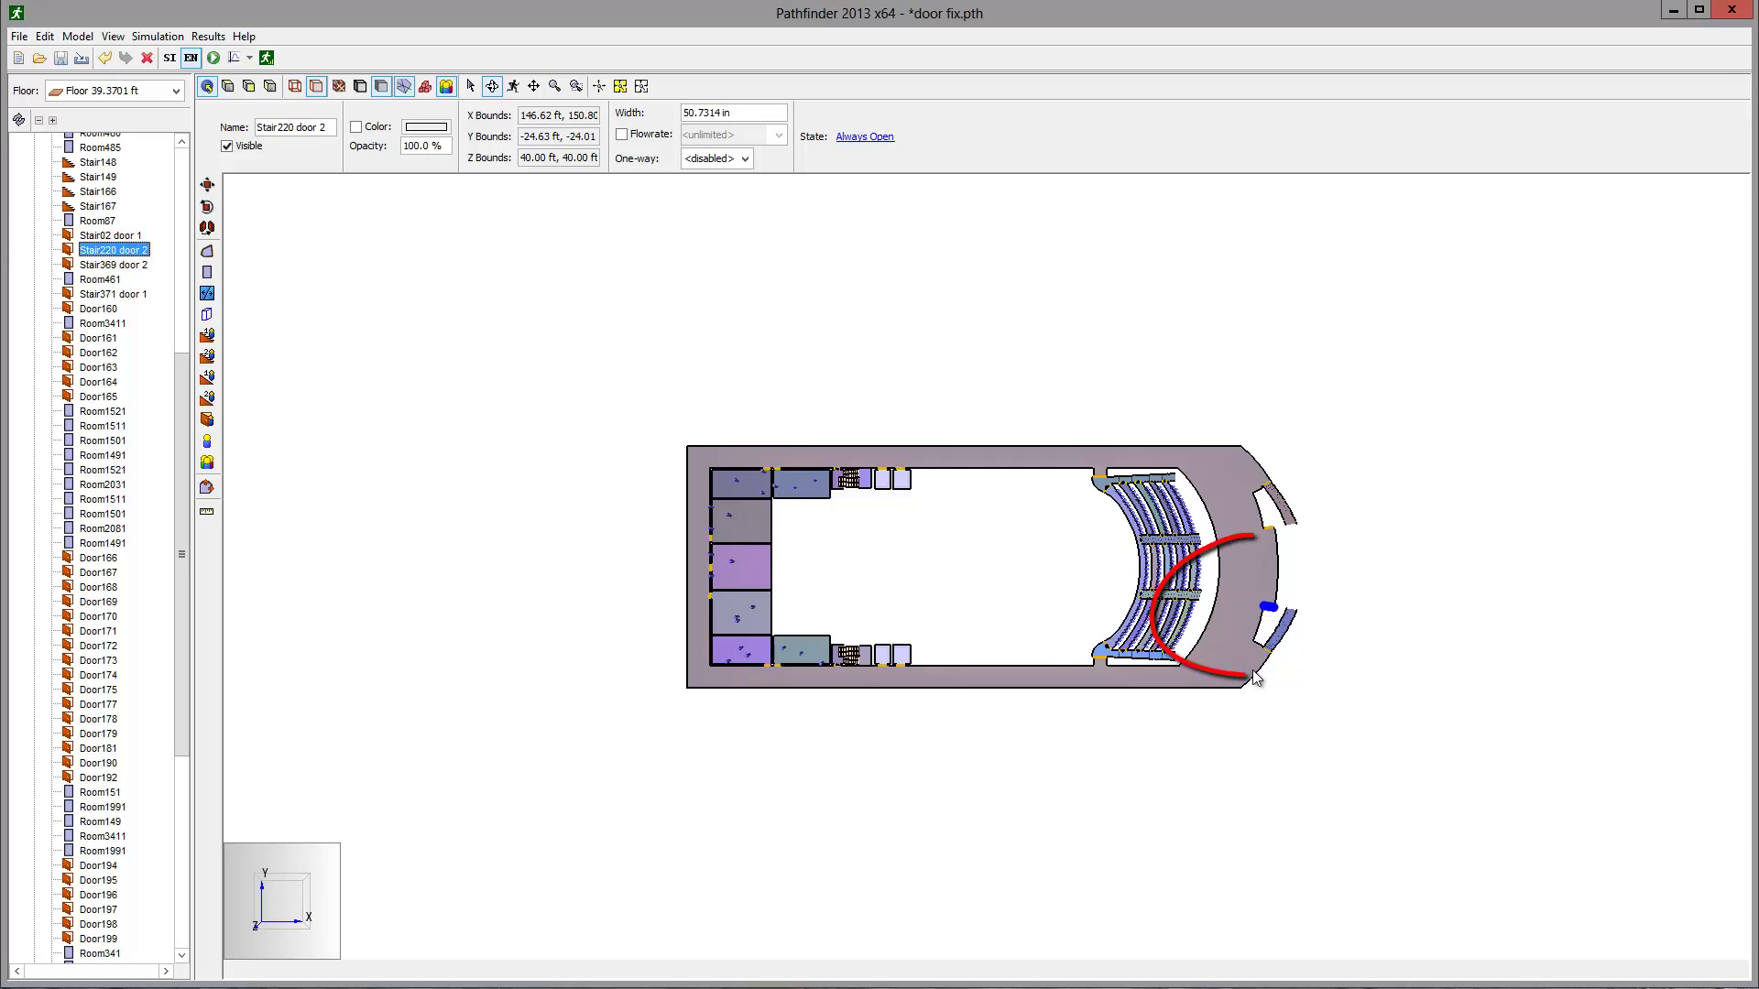
pyautogui.scroll(4, 1272, 628)
pyautogui.scroll(2, 1272, 628)
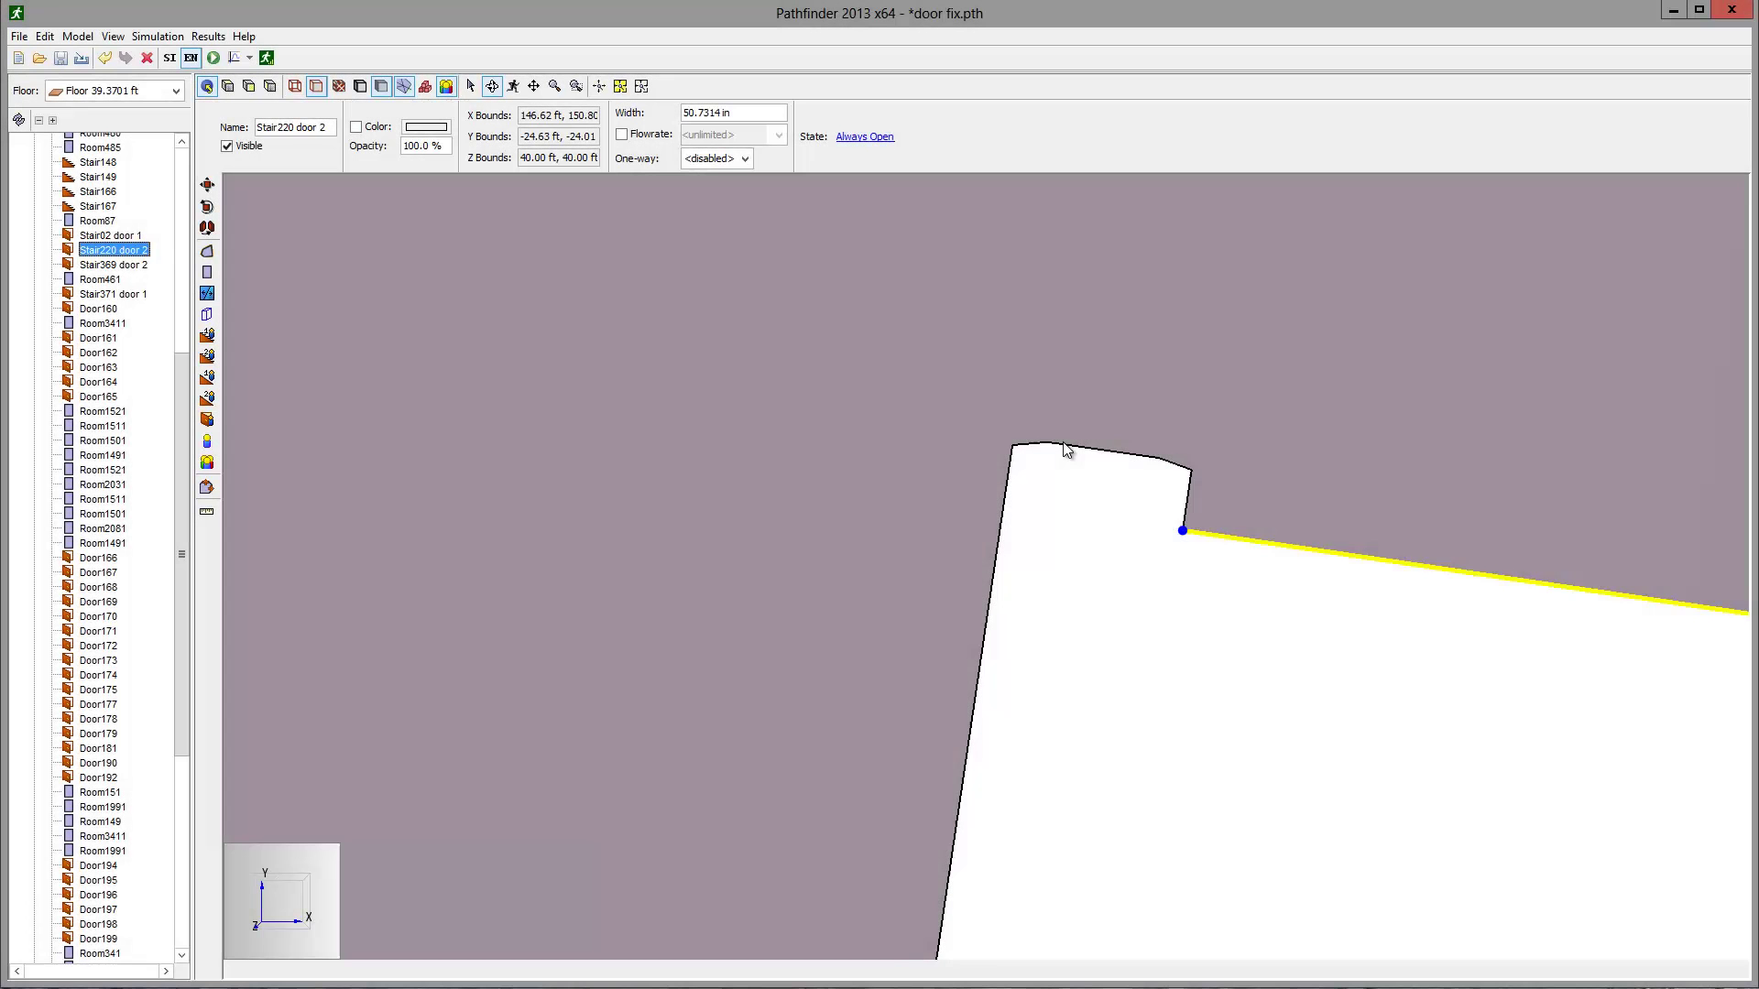
pyautogui.scroll(2, 1065, 449)
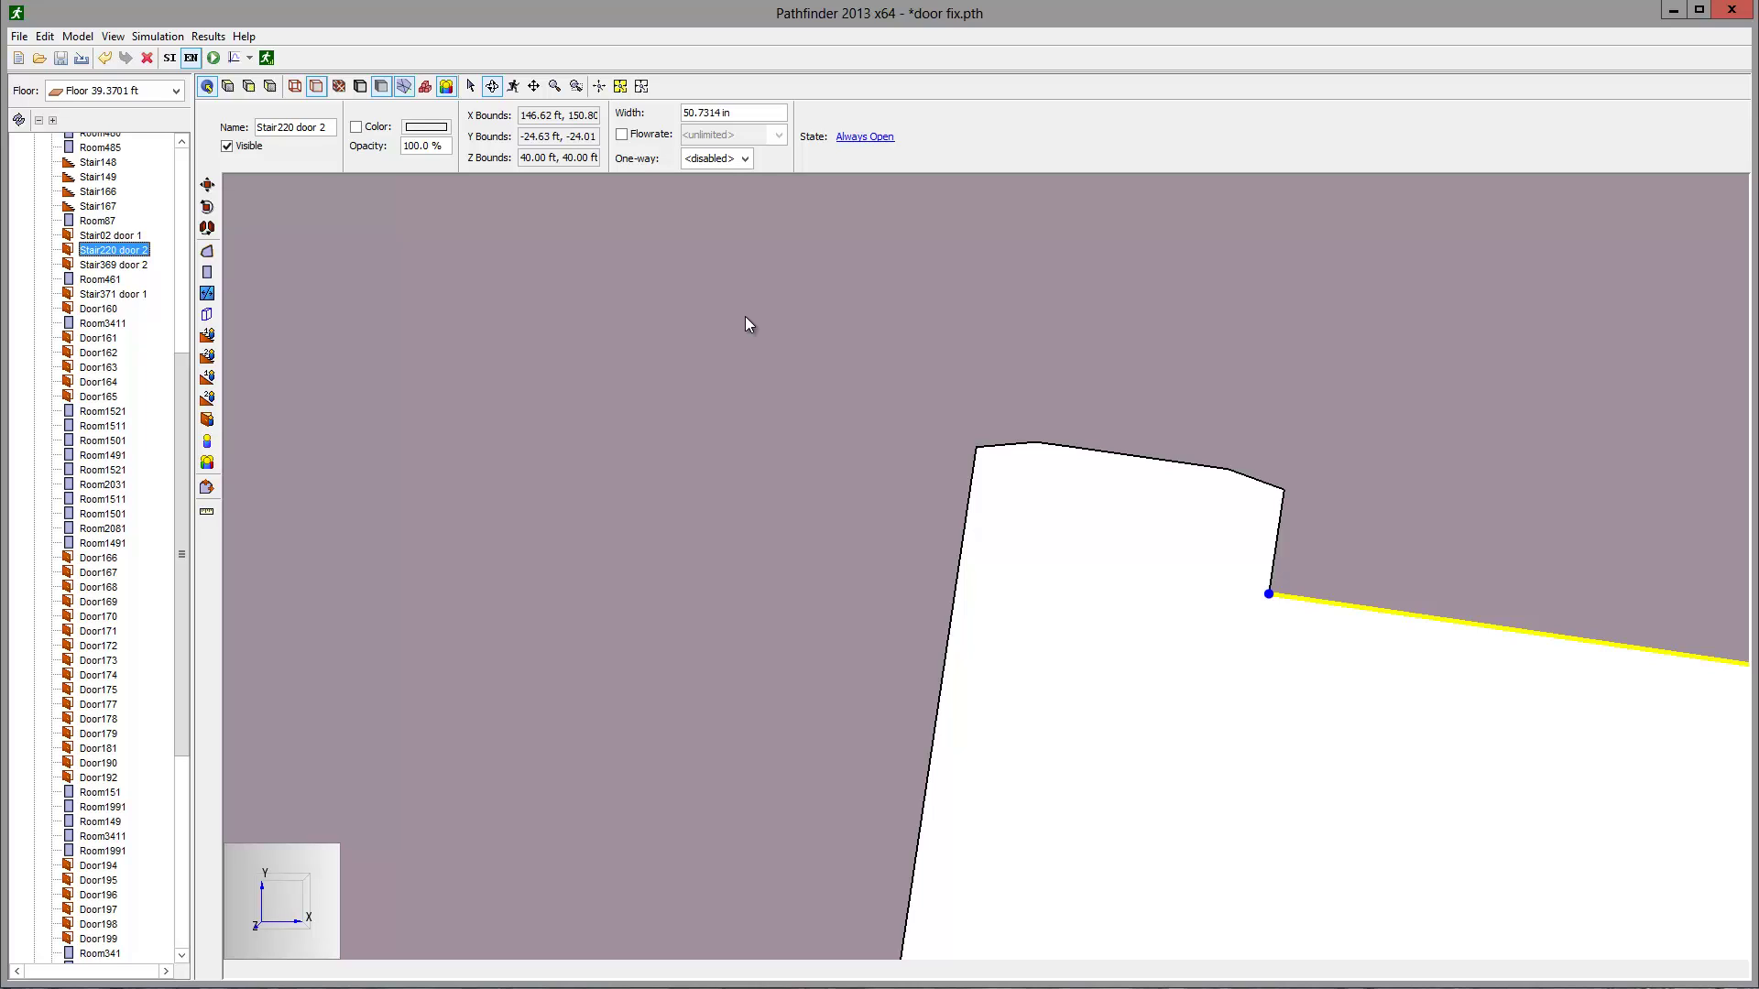
# Draw four-sided patch room Room930 at Z 40 ft over the gap, then select it with the floor room
pyautogui.click(207, 251)
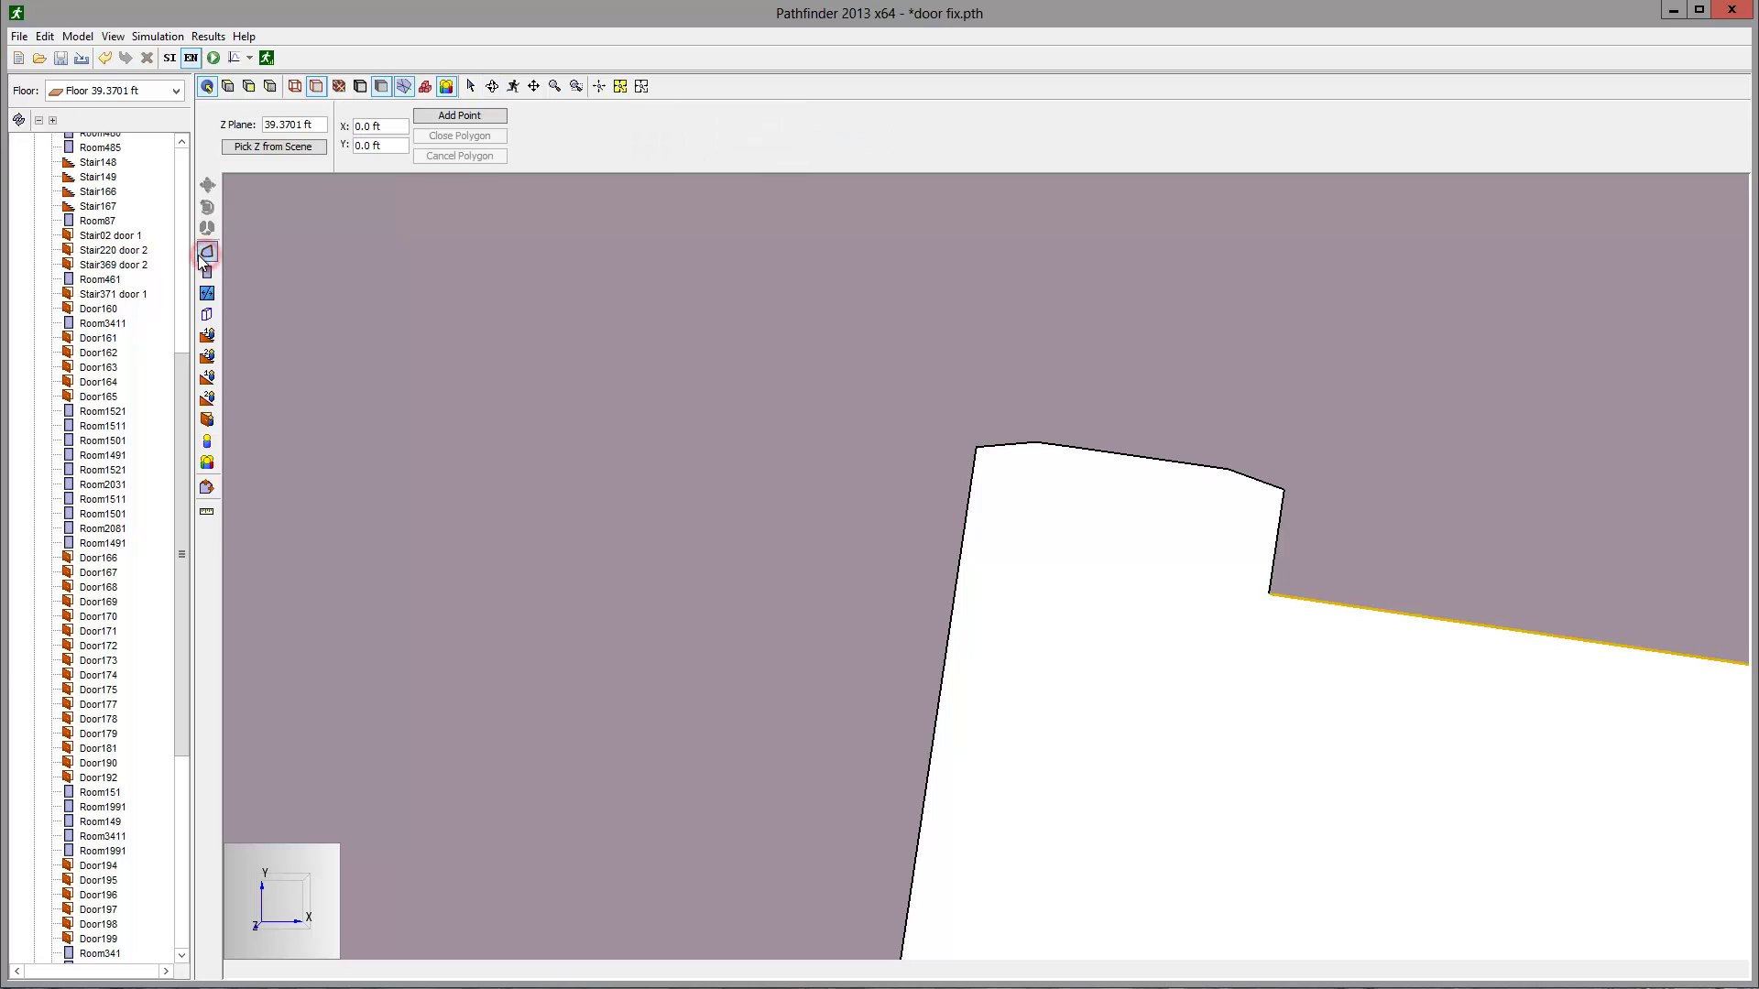
pyautogui.click(262, 147)
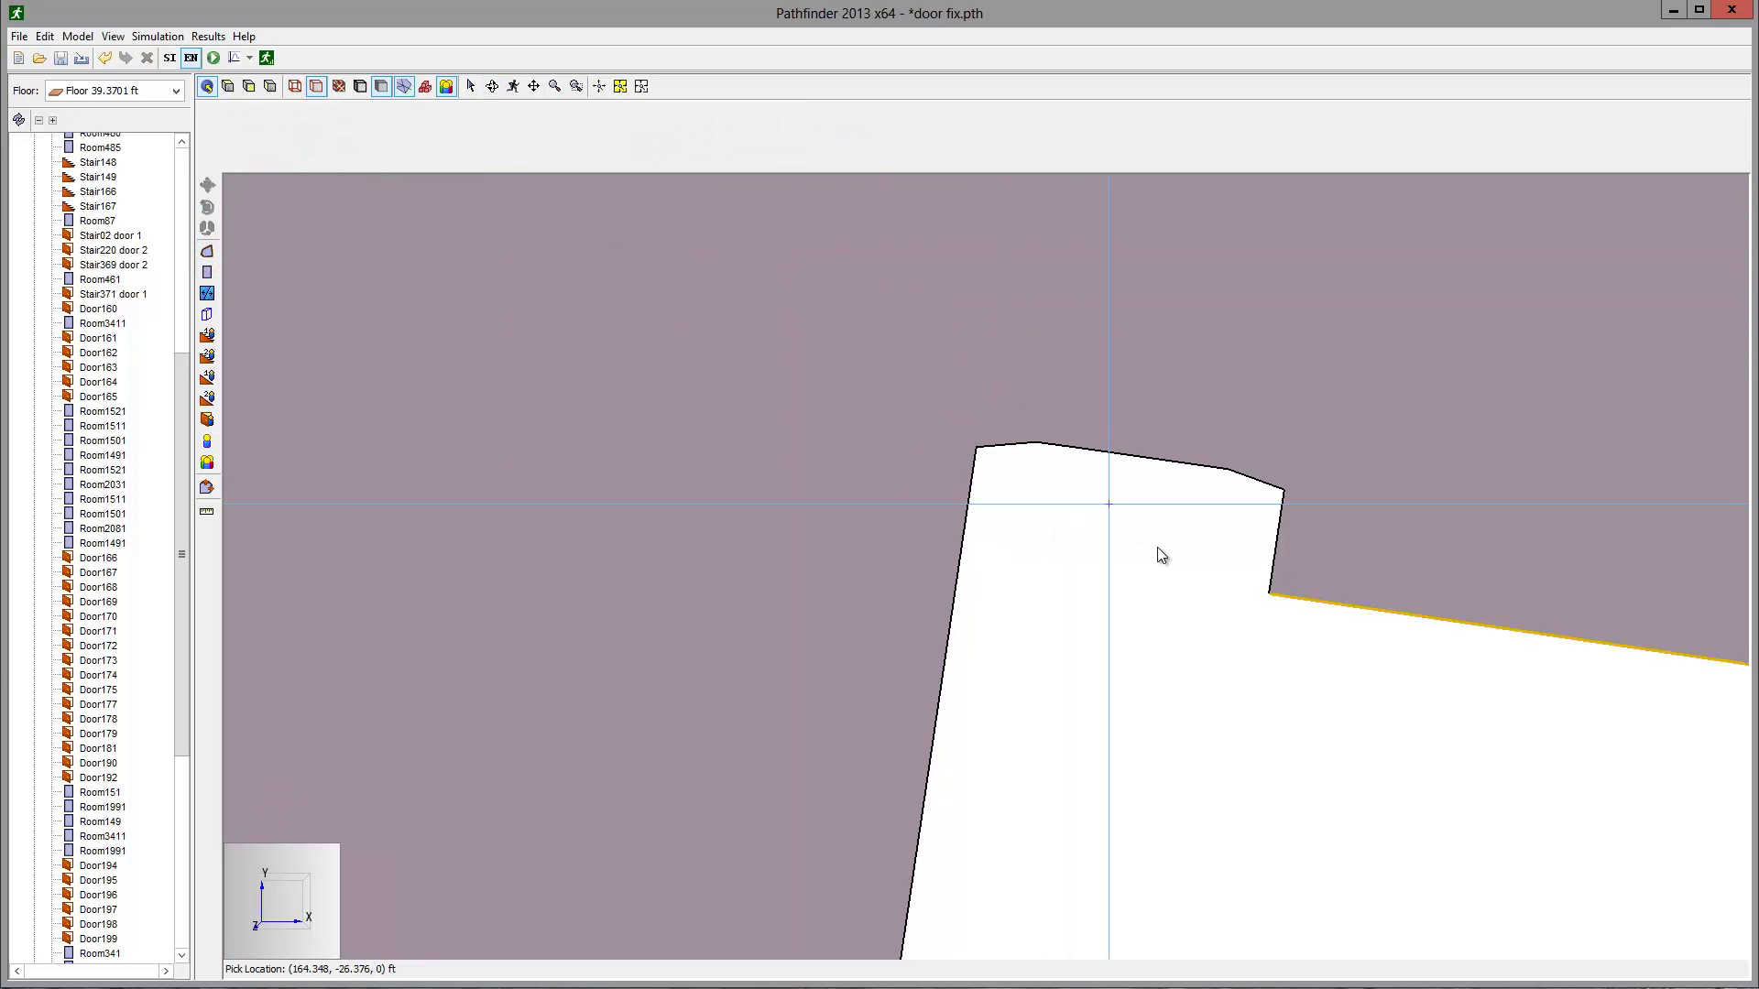
pyautogui.click(1269, 594)
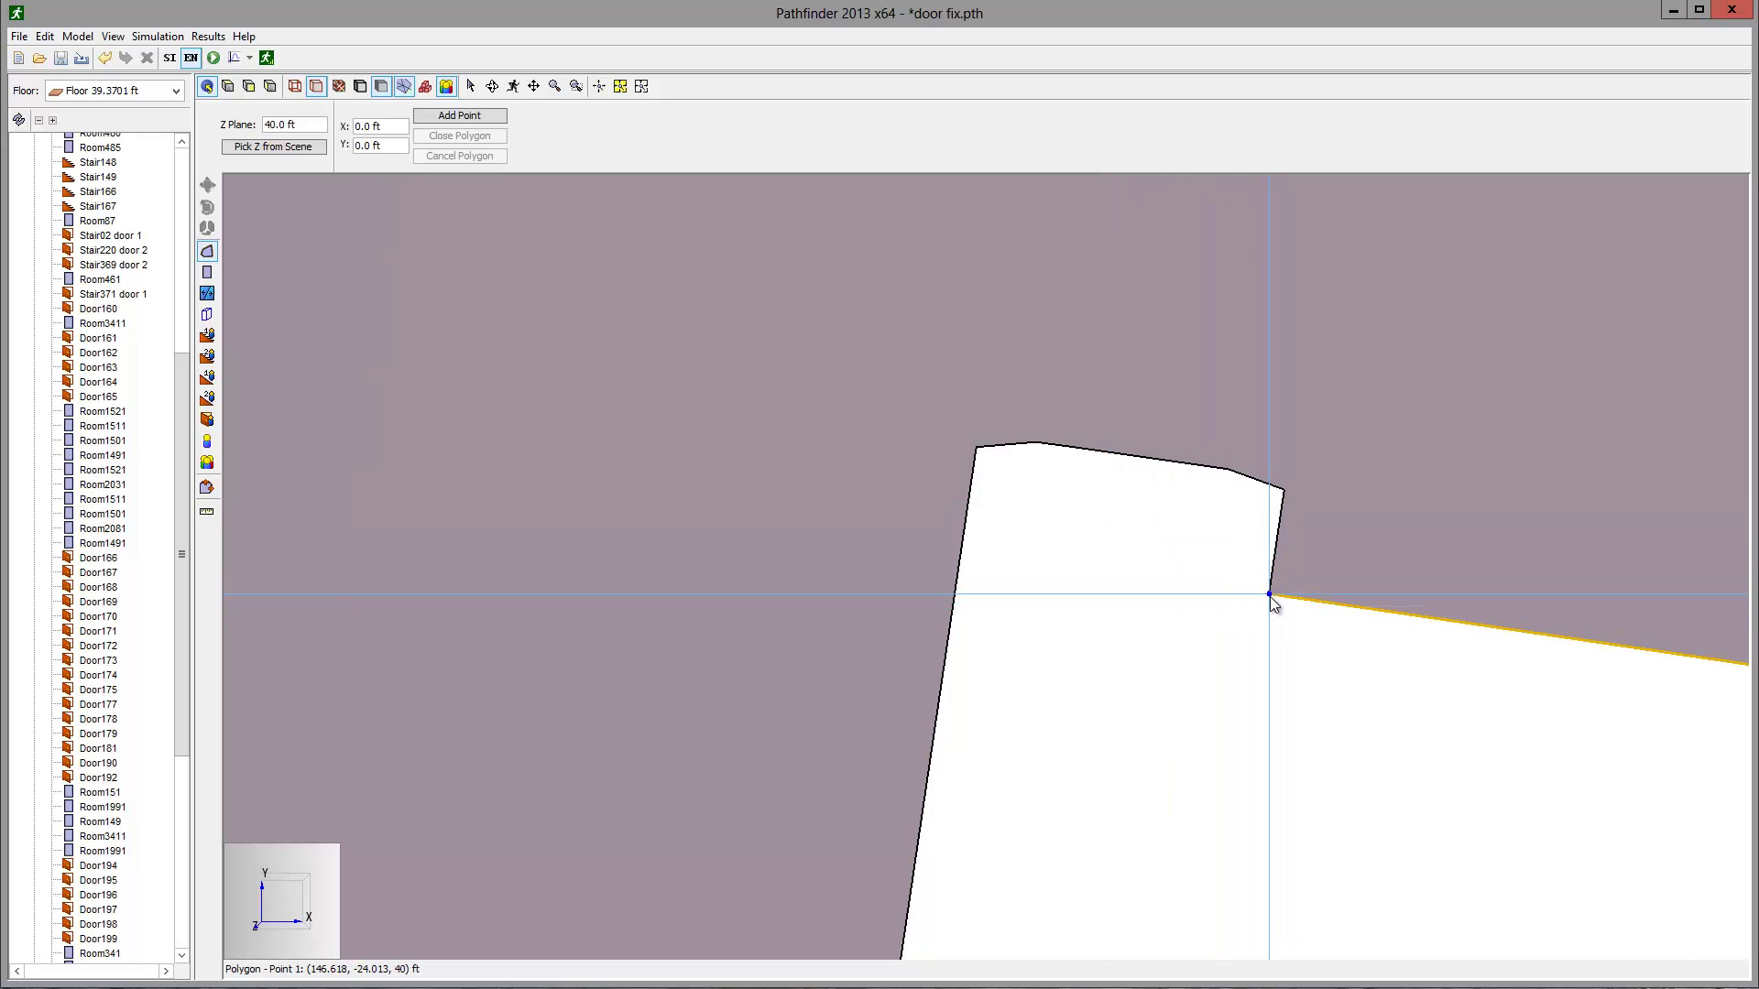
pyautogui.click(1270, 596)
pyautogui.click(1282, 492)
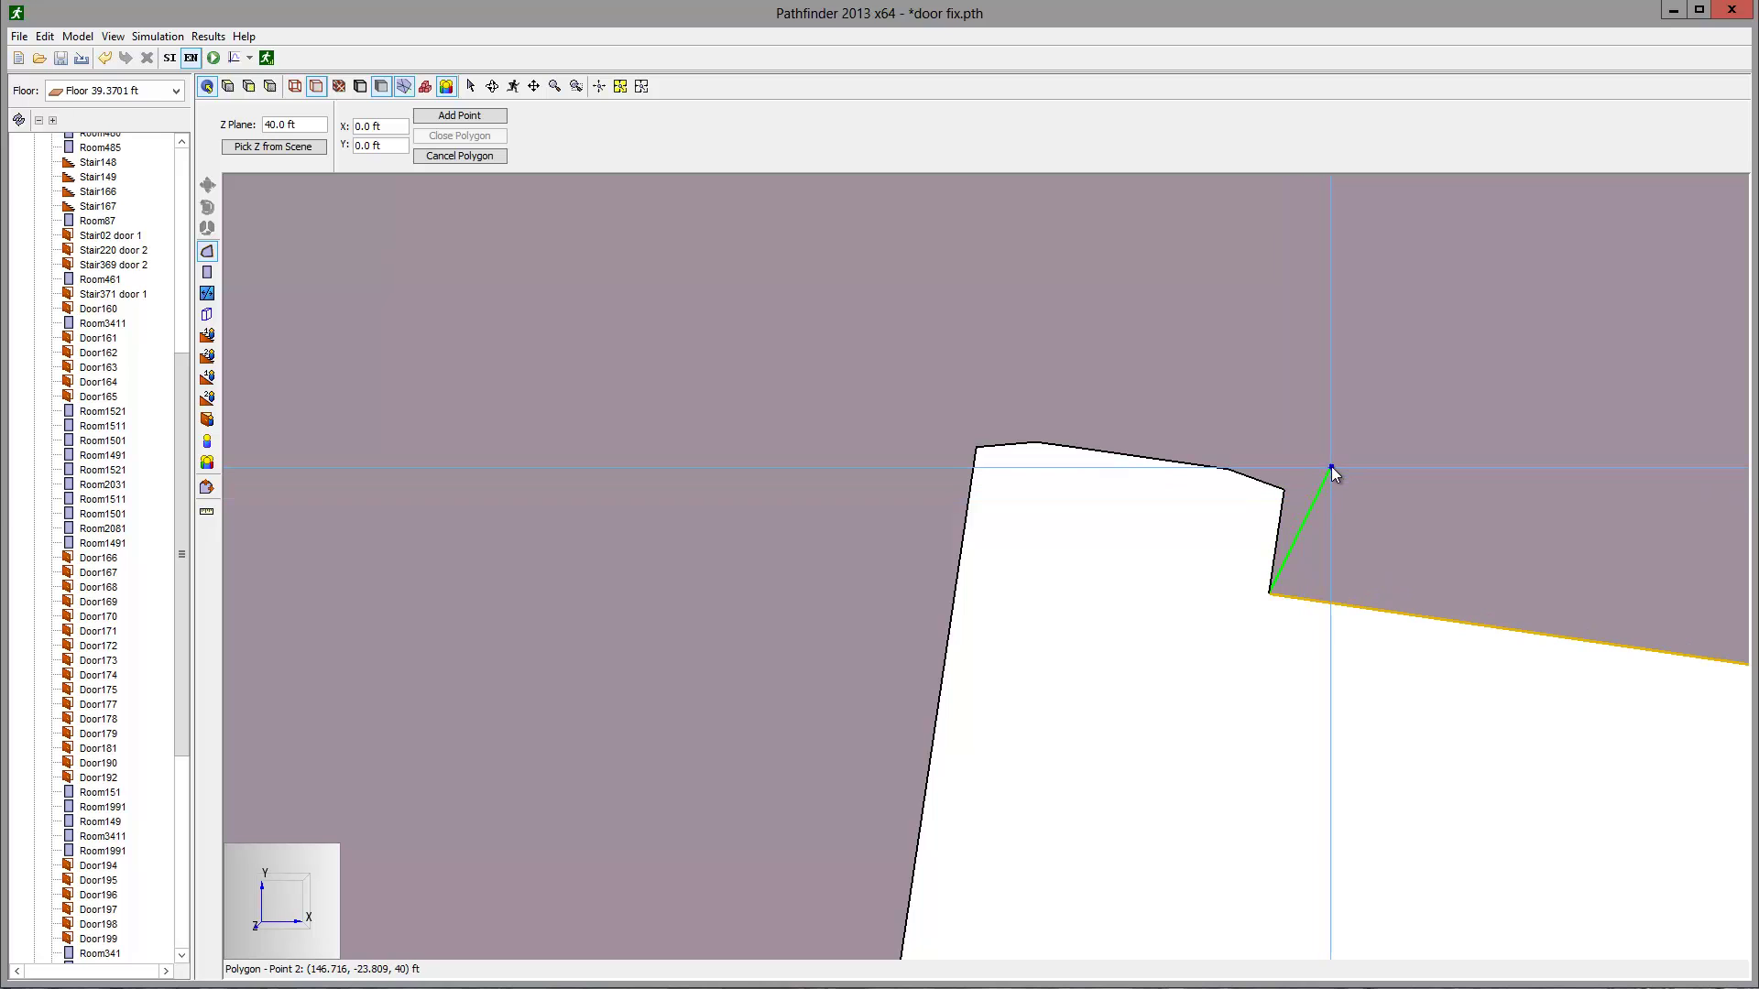
pyautogui.click(1332, 469)
pyautogui.click(893, 388)
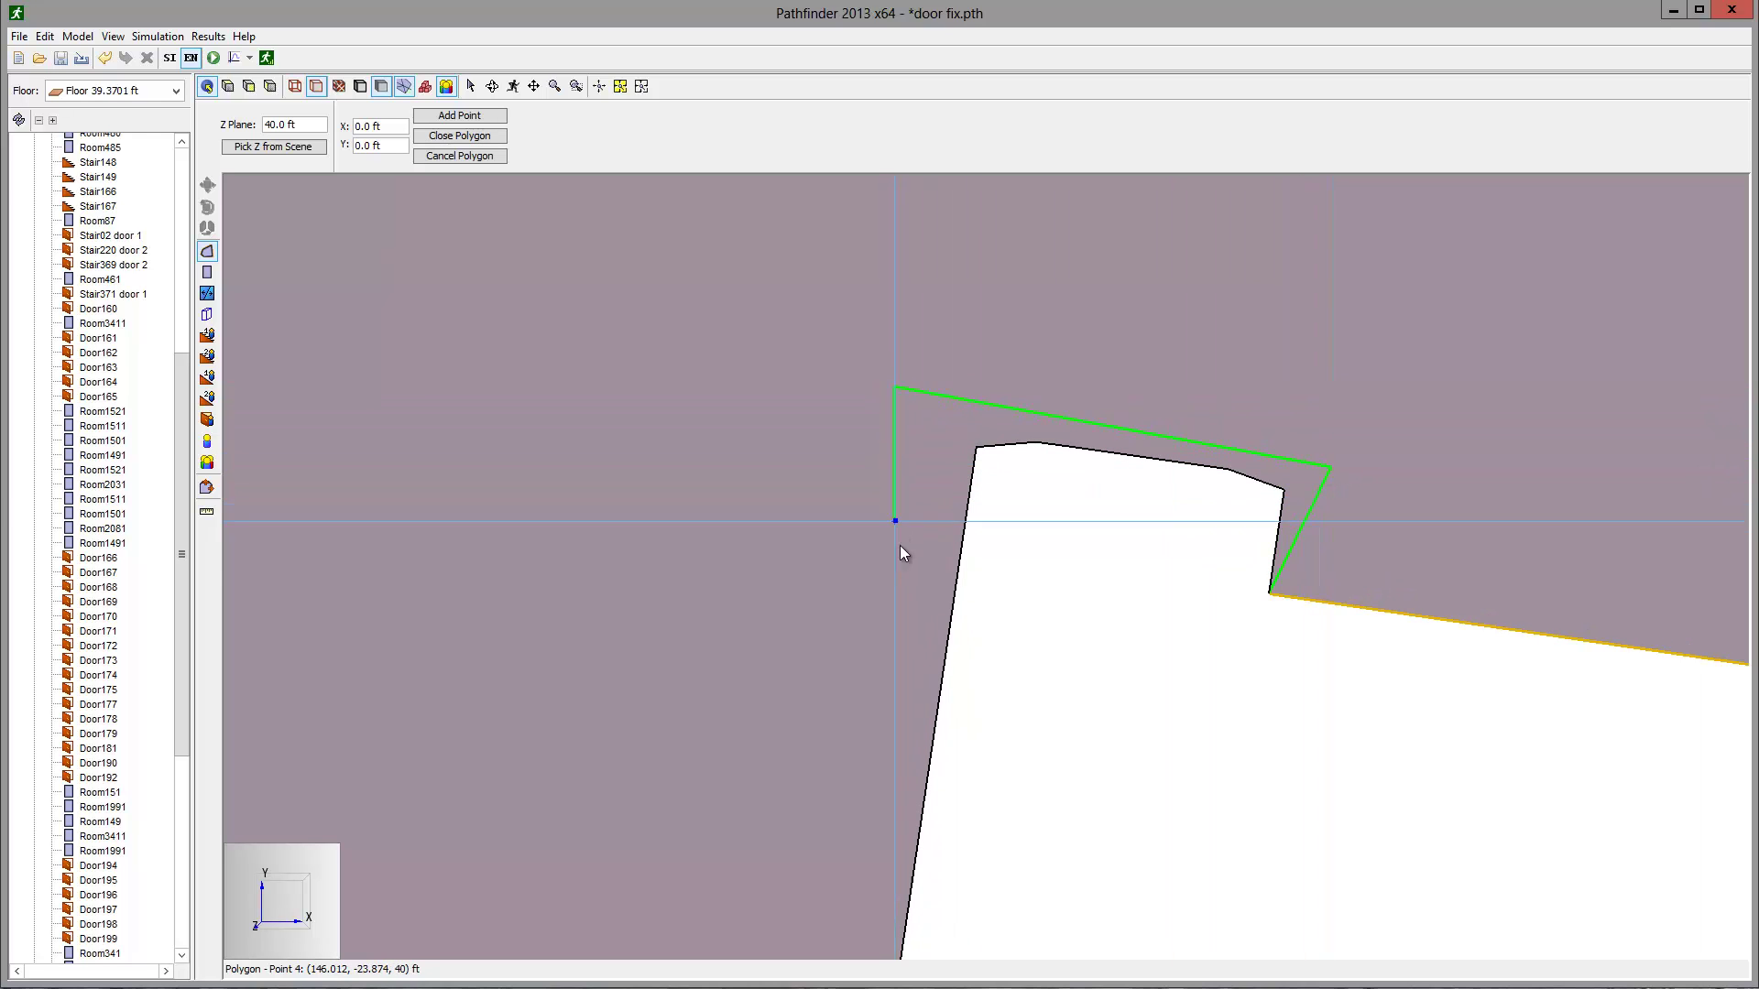
pyautogui.doubleClick(960, 581)
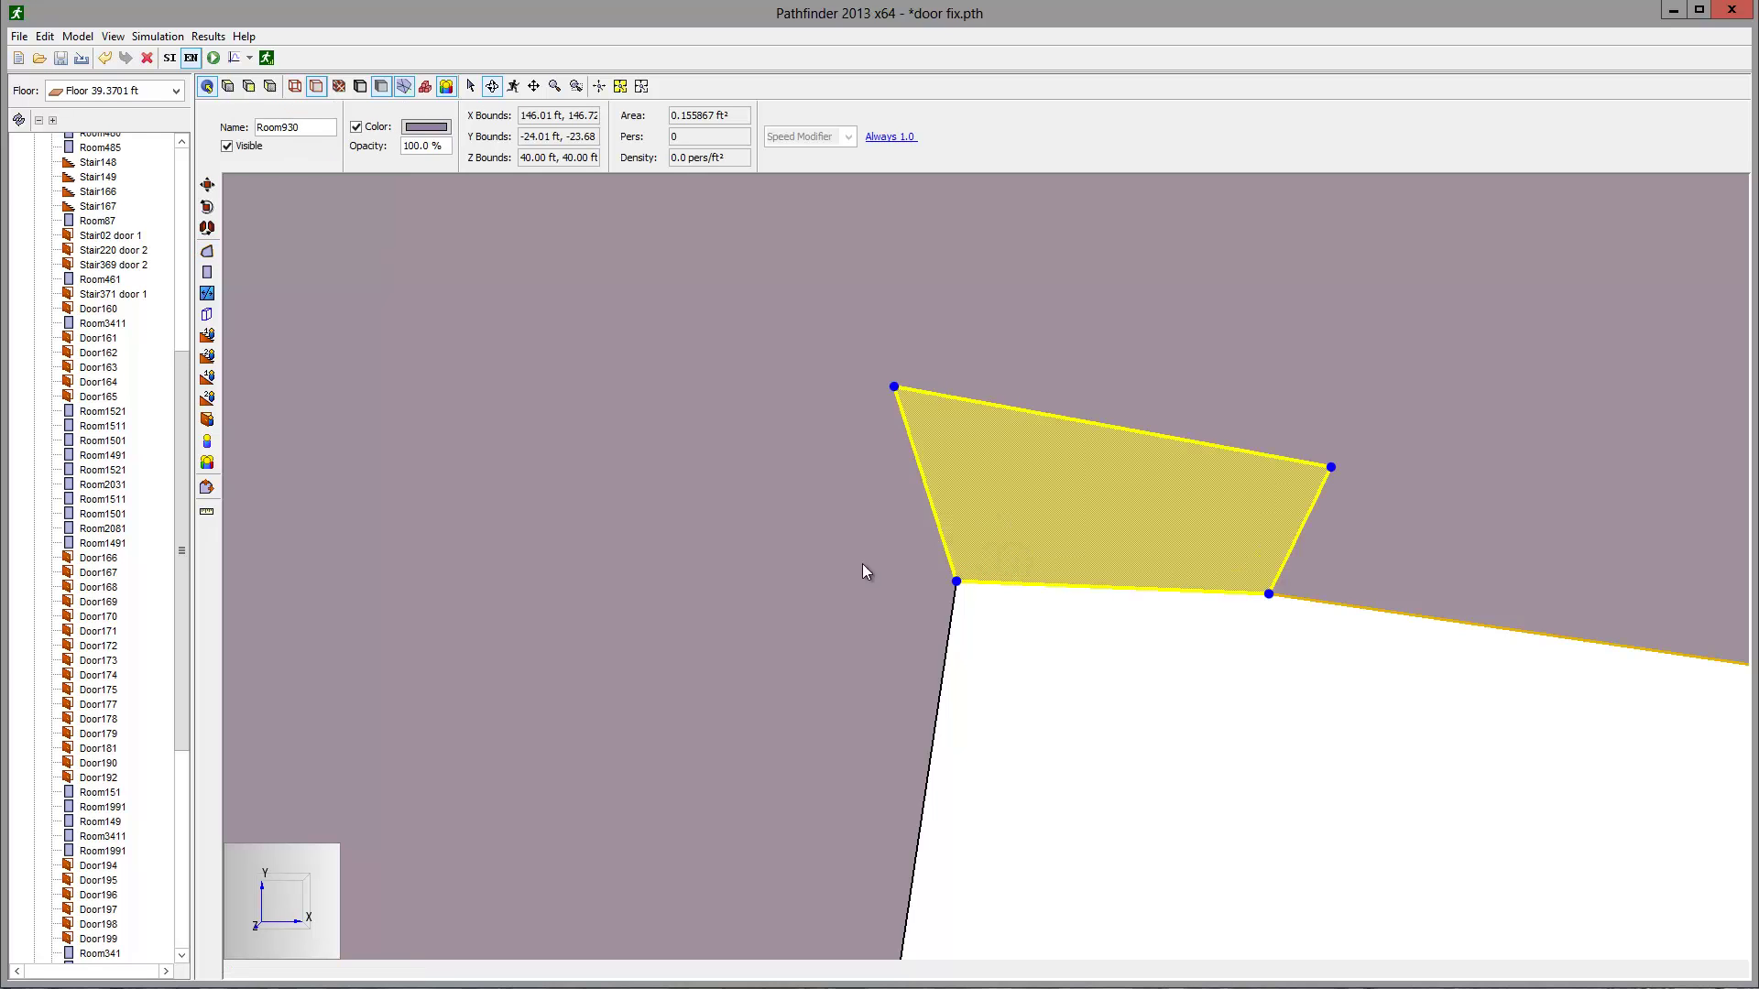
pyautogui.keyDown('ctrl'); pyautogui.click(823, 569); pyautogui.keyUp('ctrl')
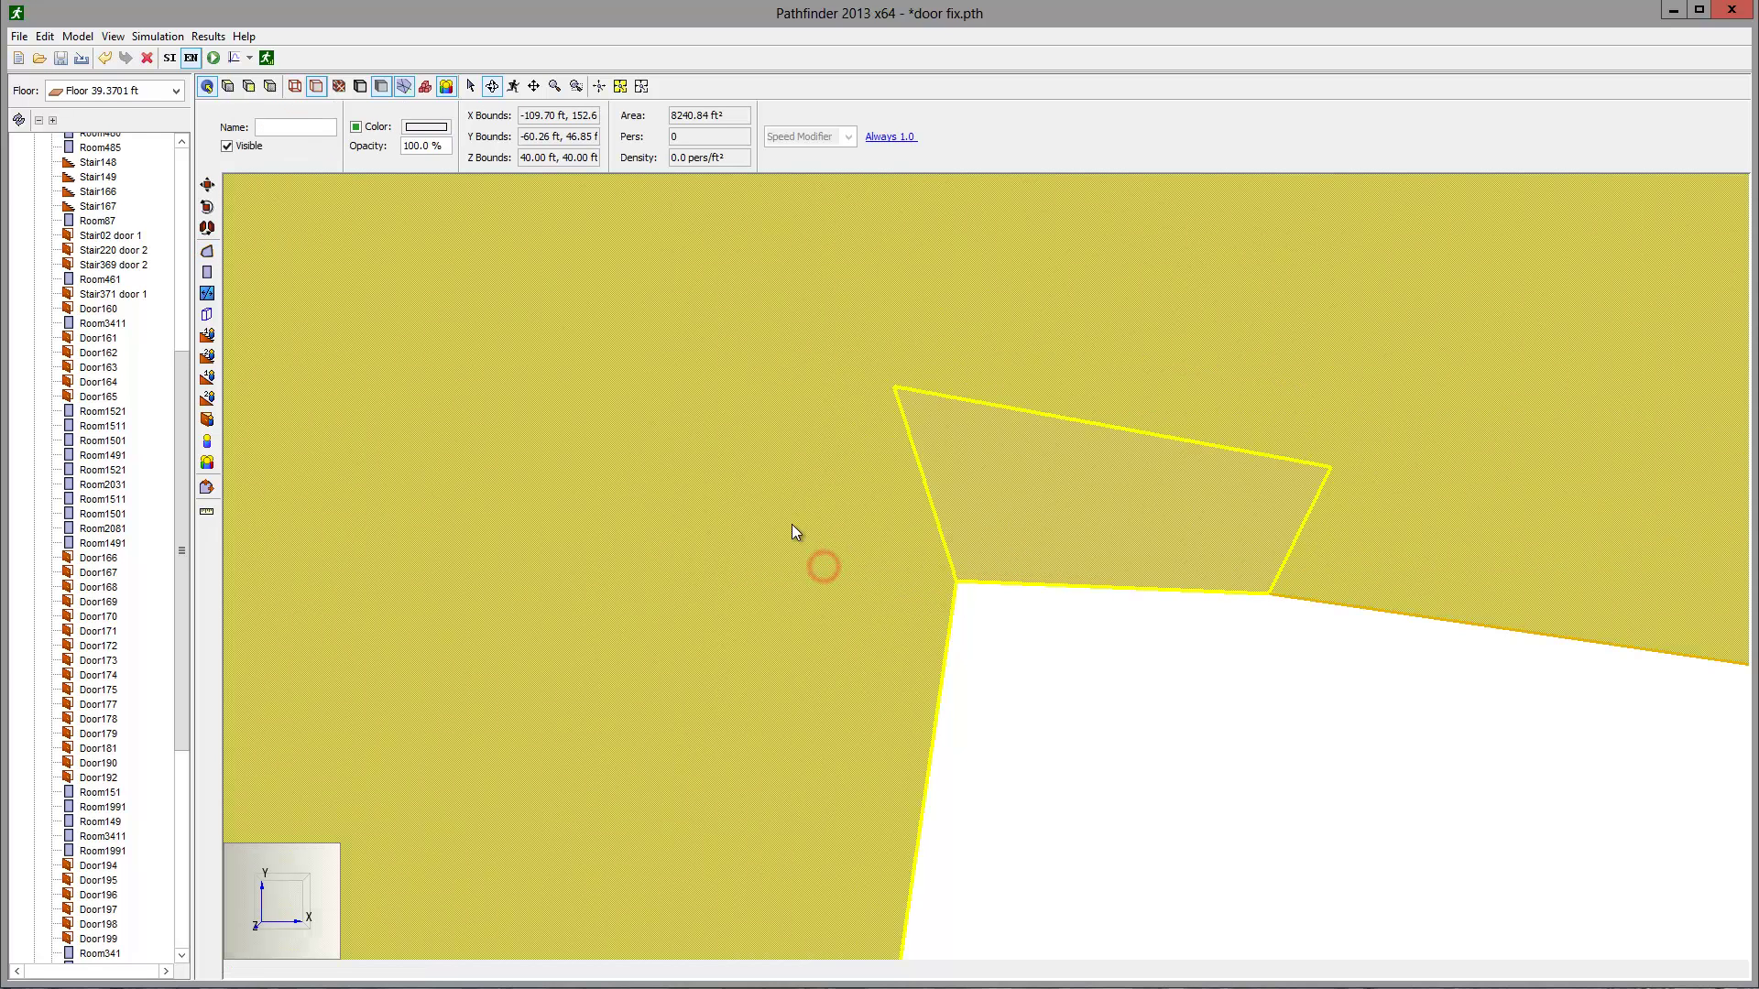
# Merge Room930 into Room34 and clear the selection
pyautogui.rightClick(711, 432)
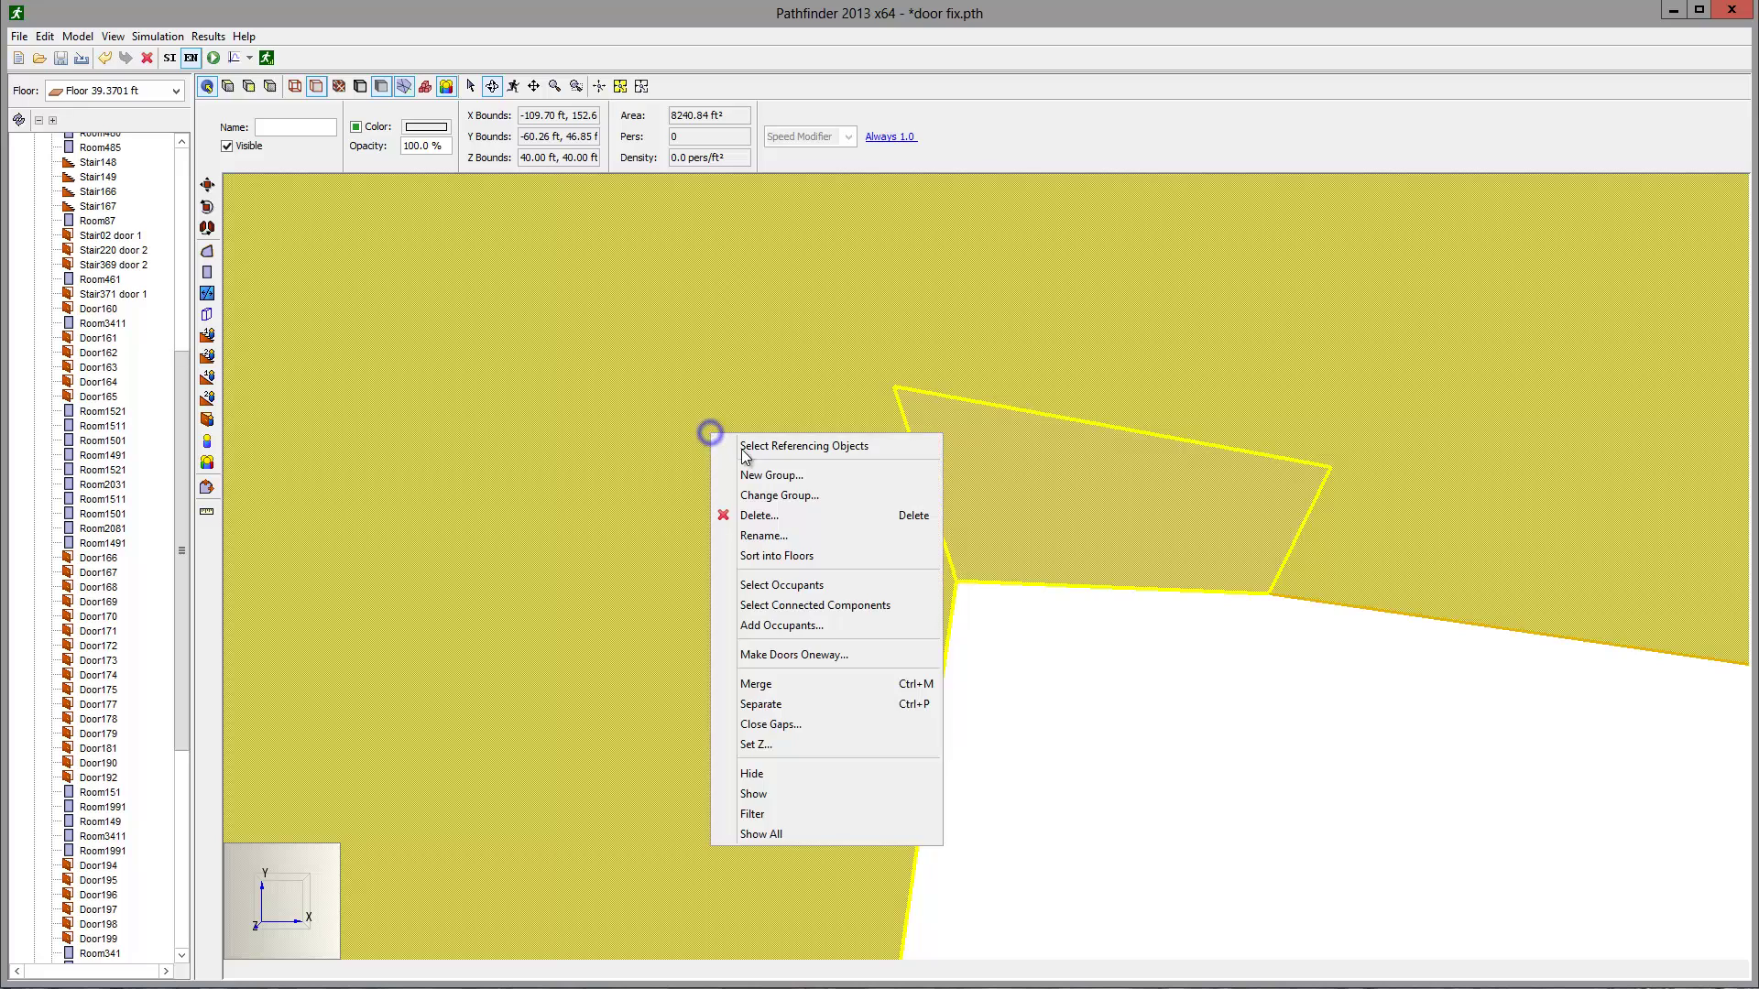
pyautogui.click(802, 685)
pyautogui.click(1074, 729)
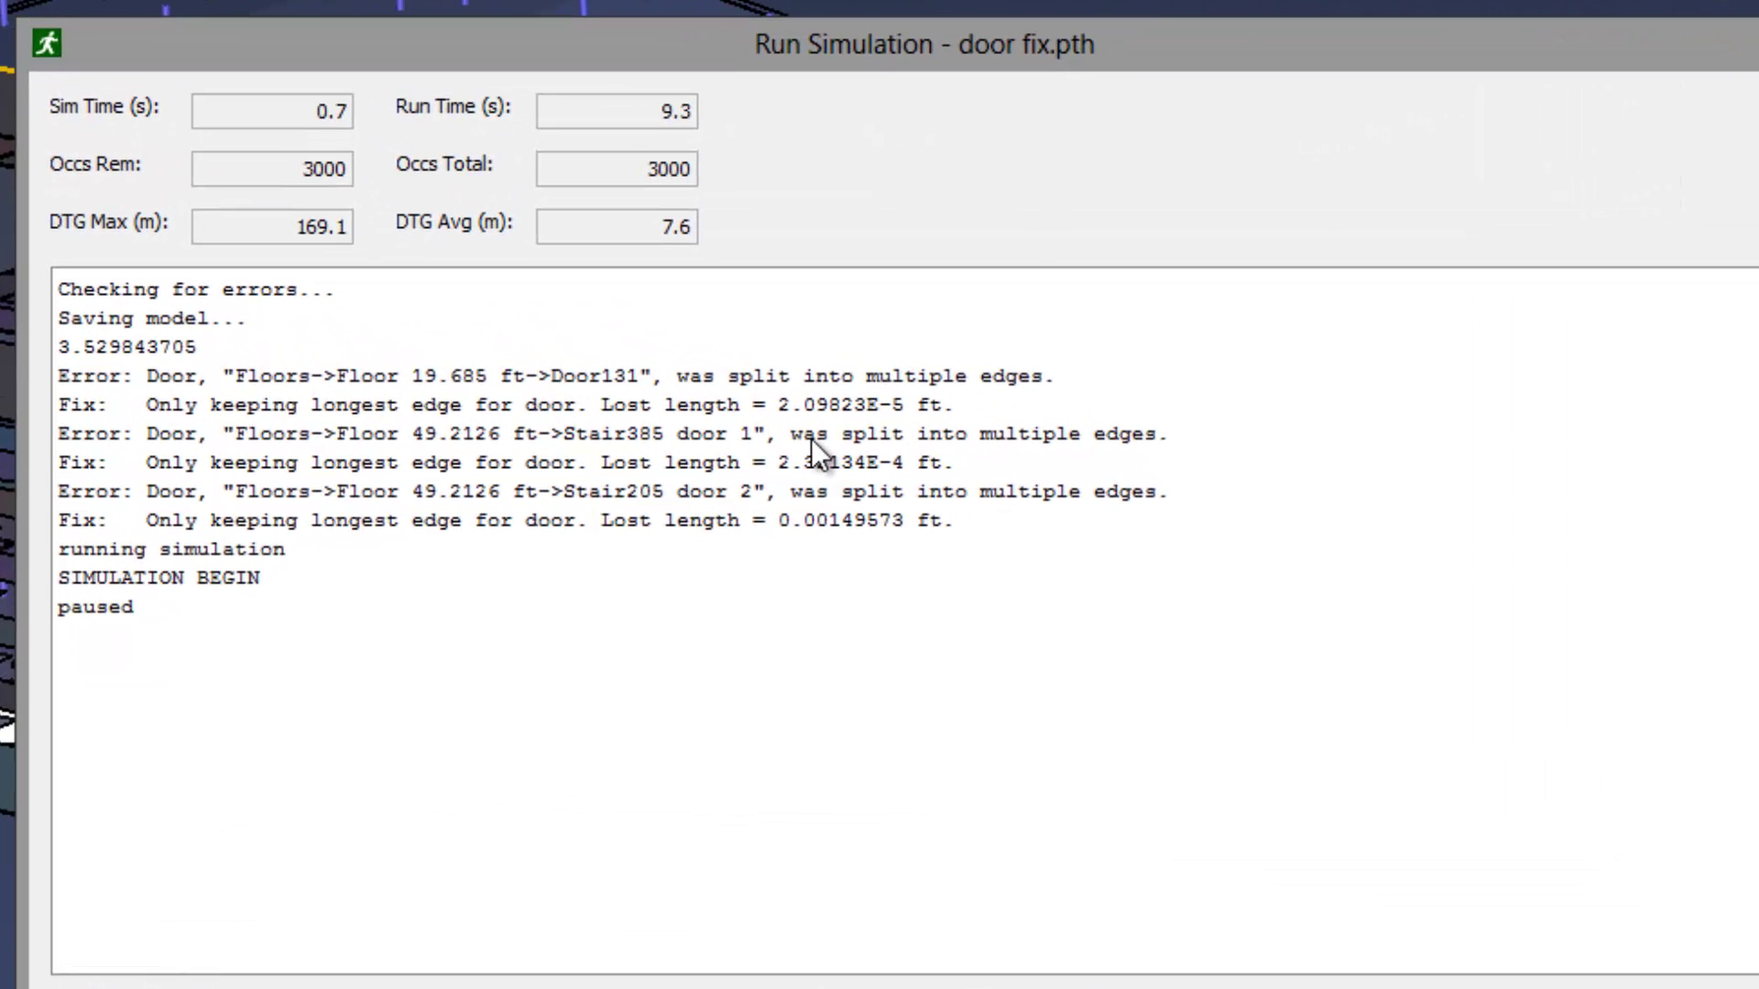
# Highlight the Door131 split-edge error in the log, then cancel the run without saving
pyautogui.moveTo(654, 377); pyautogui.dragTo(239, 381)
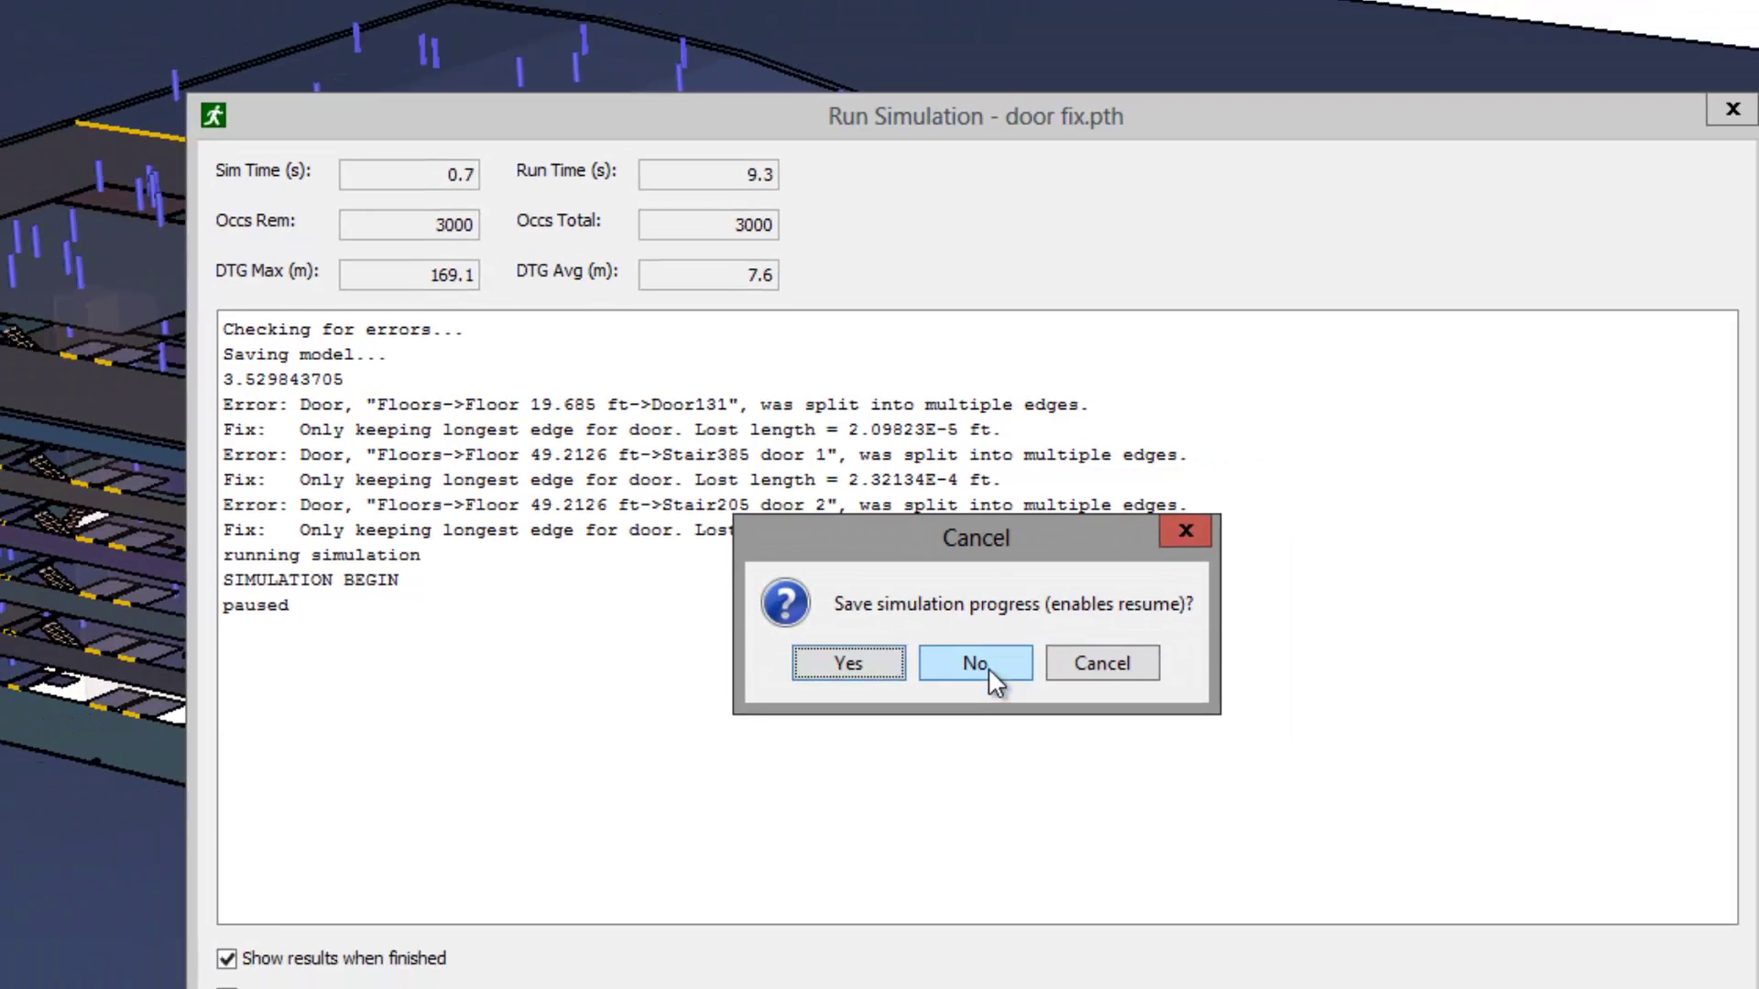
pyautogui.click(1001, 672)
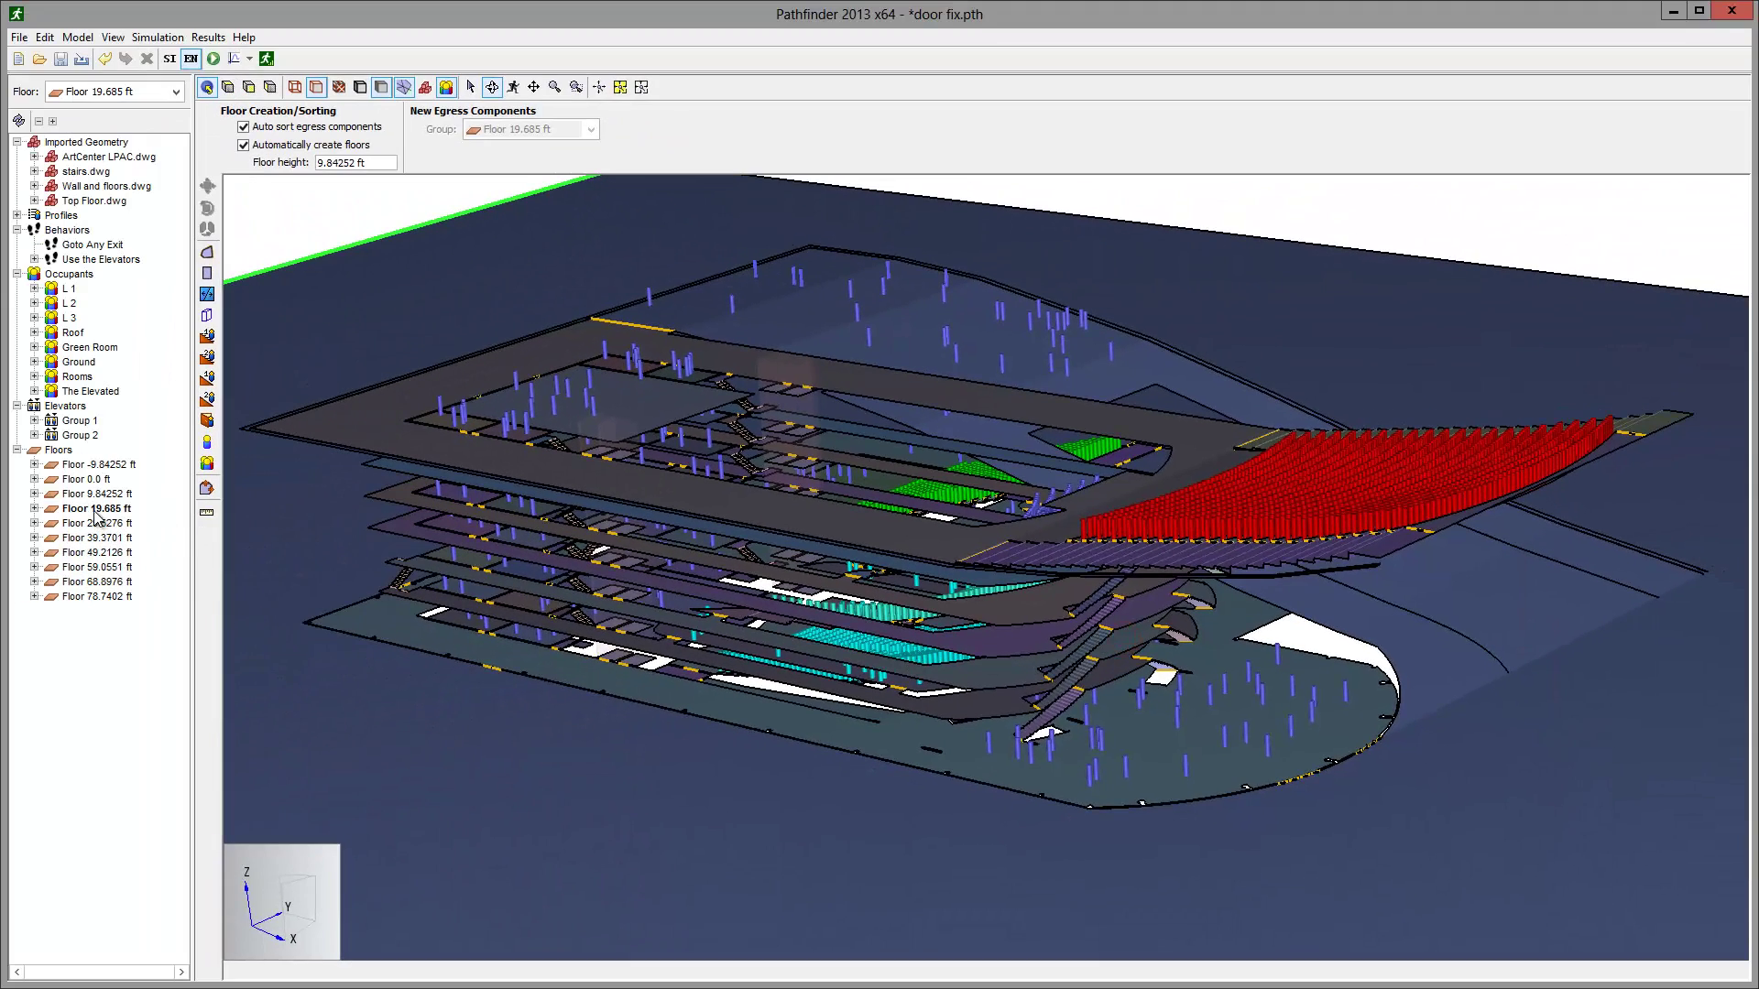
# Make Floor 19.685 ft the active floor in top view and expand its rooms and doors
pyautogui.click(96, 508)
pyautogui.rightClick(95, 510)
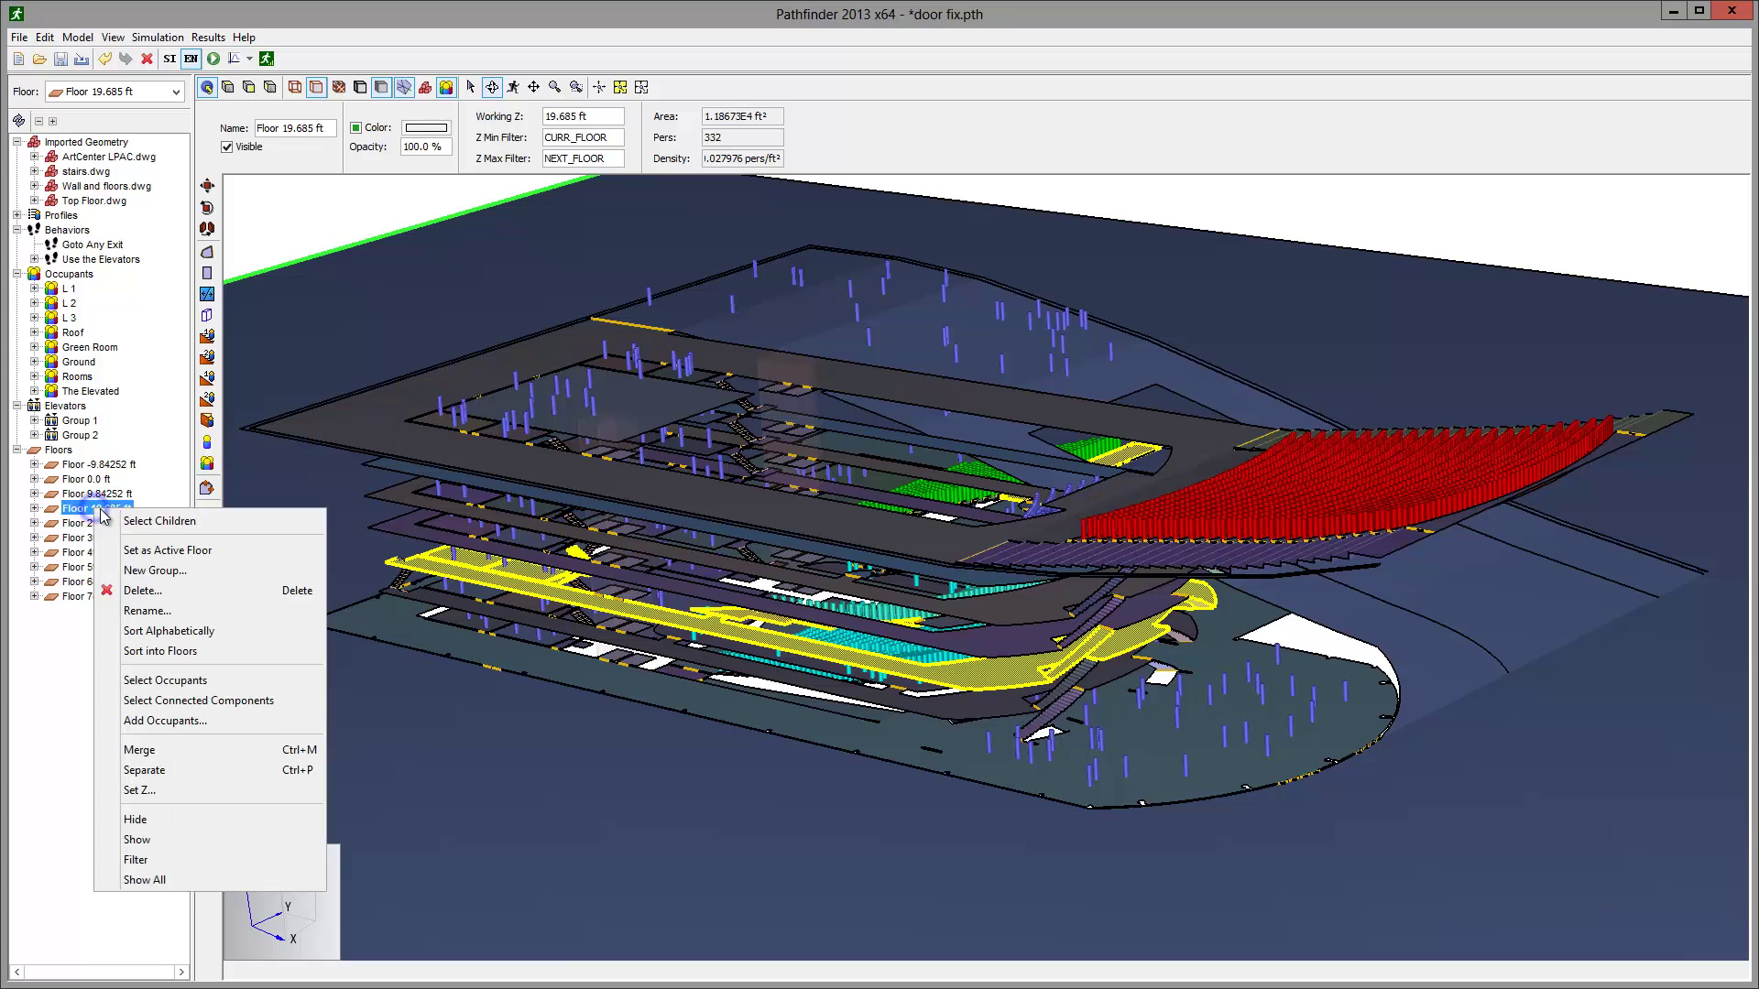
pyautogui.click(149, 552)
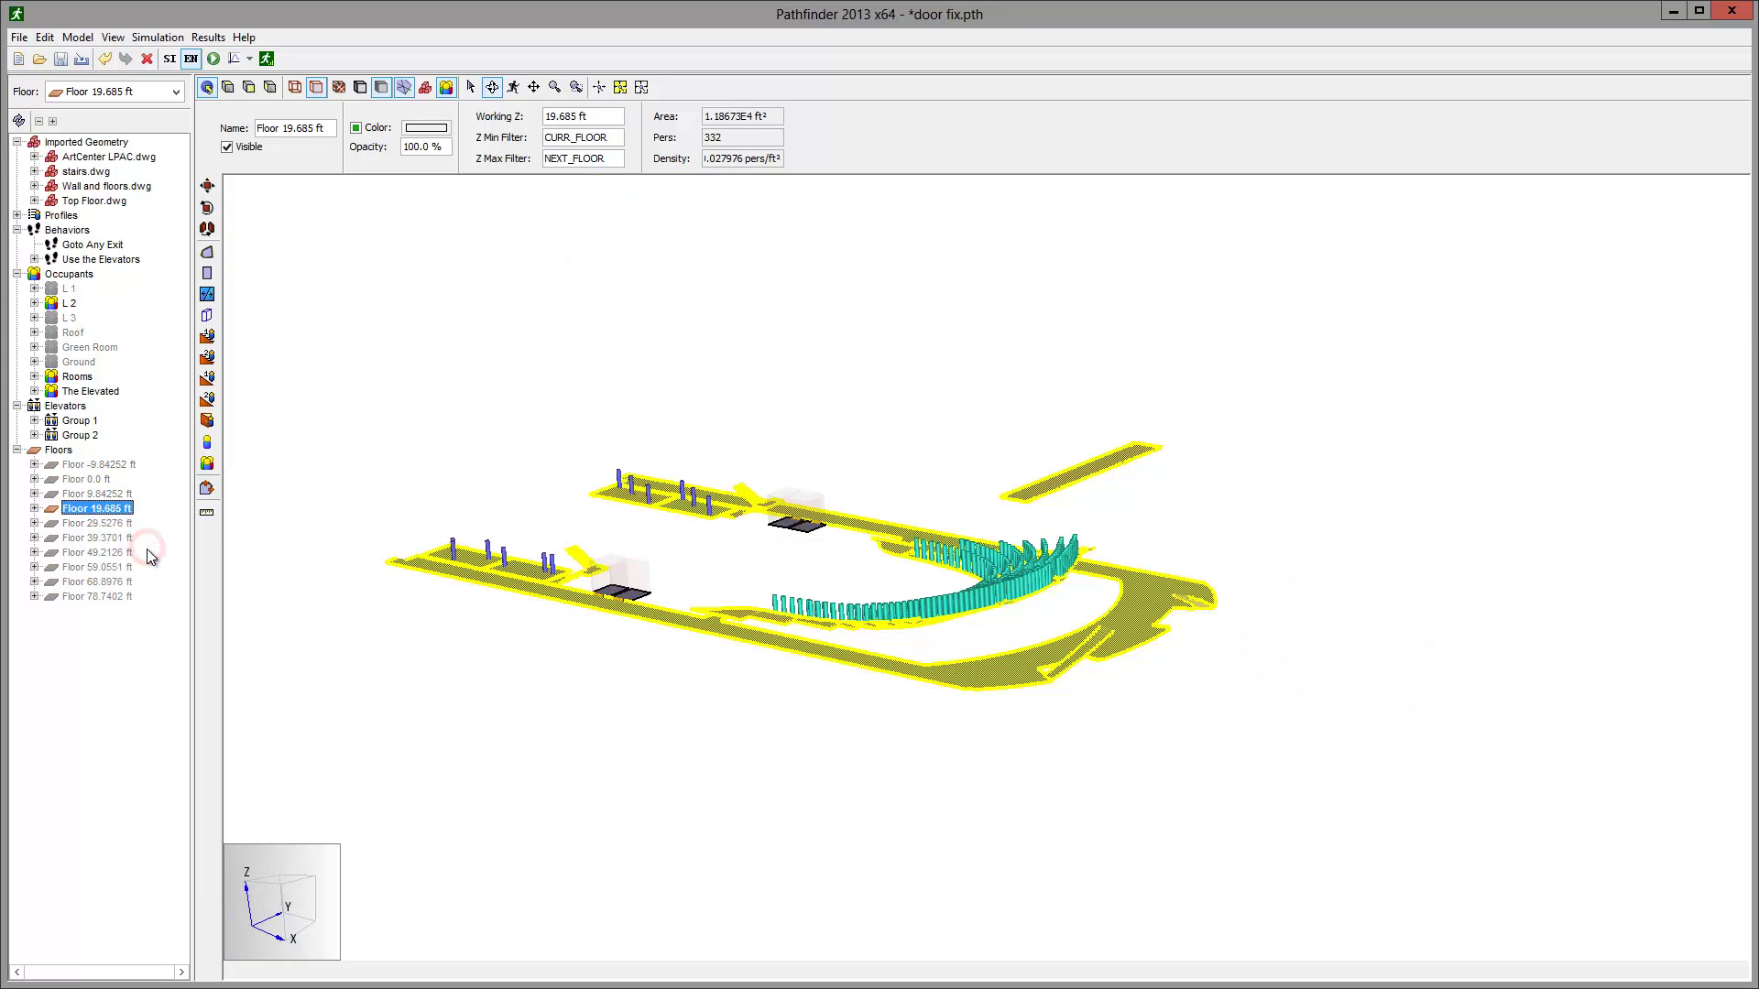
pyautogui.click(599, 87)
pyautogui.click(1213, 452)
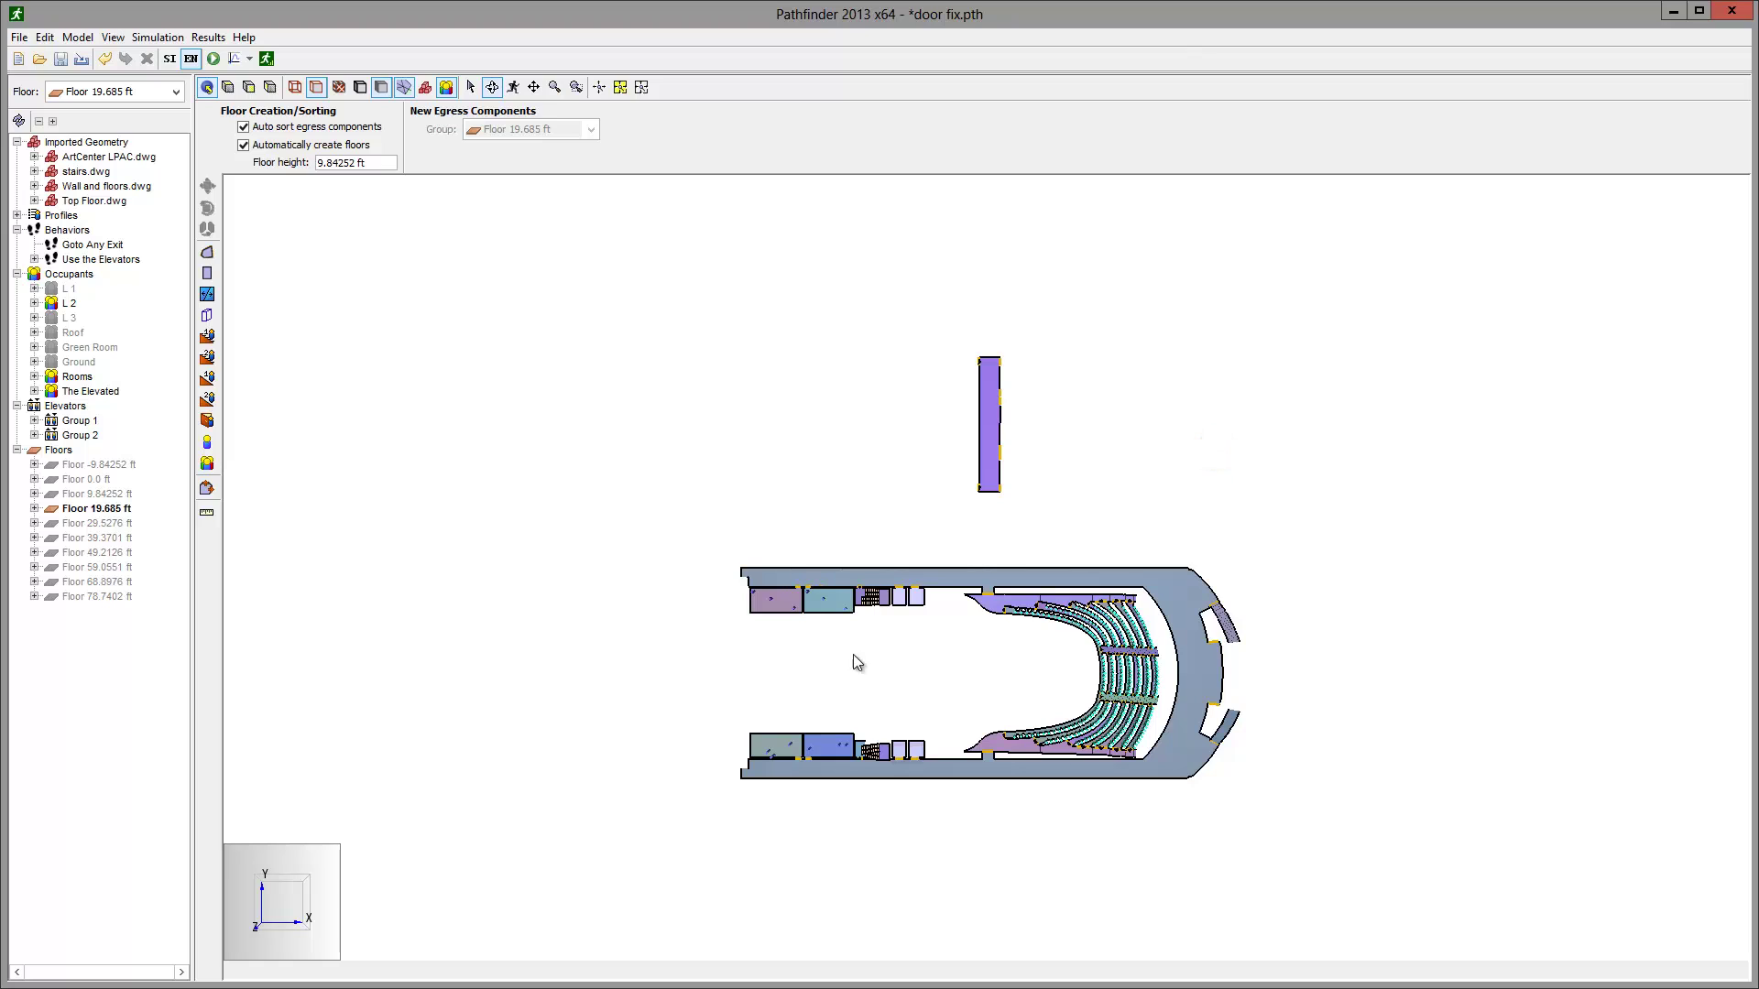
pyautogui.click(34, 508)
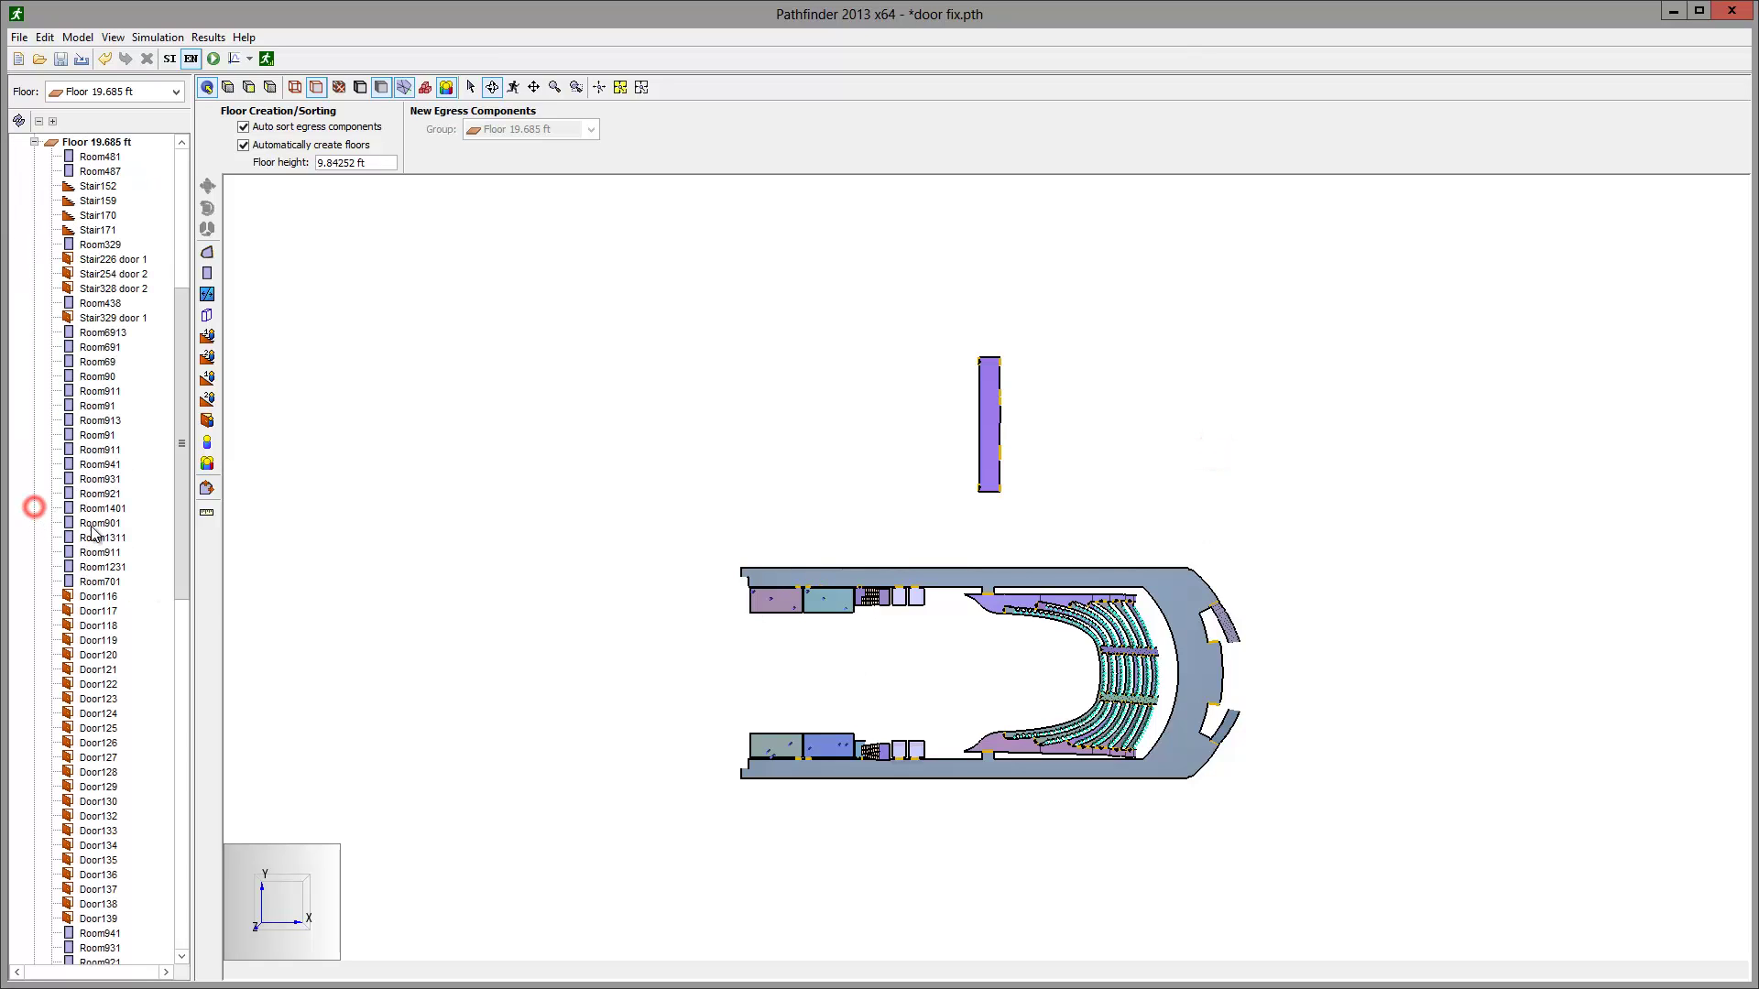
pyautogui.moveTo(186, 458); pyautogui.dragTo(167, 823)
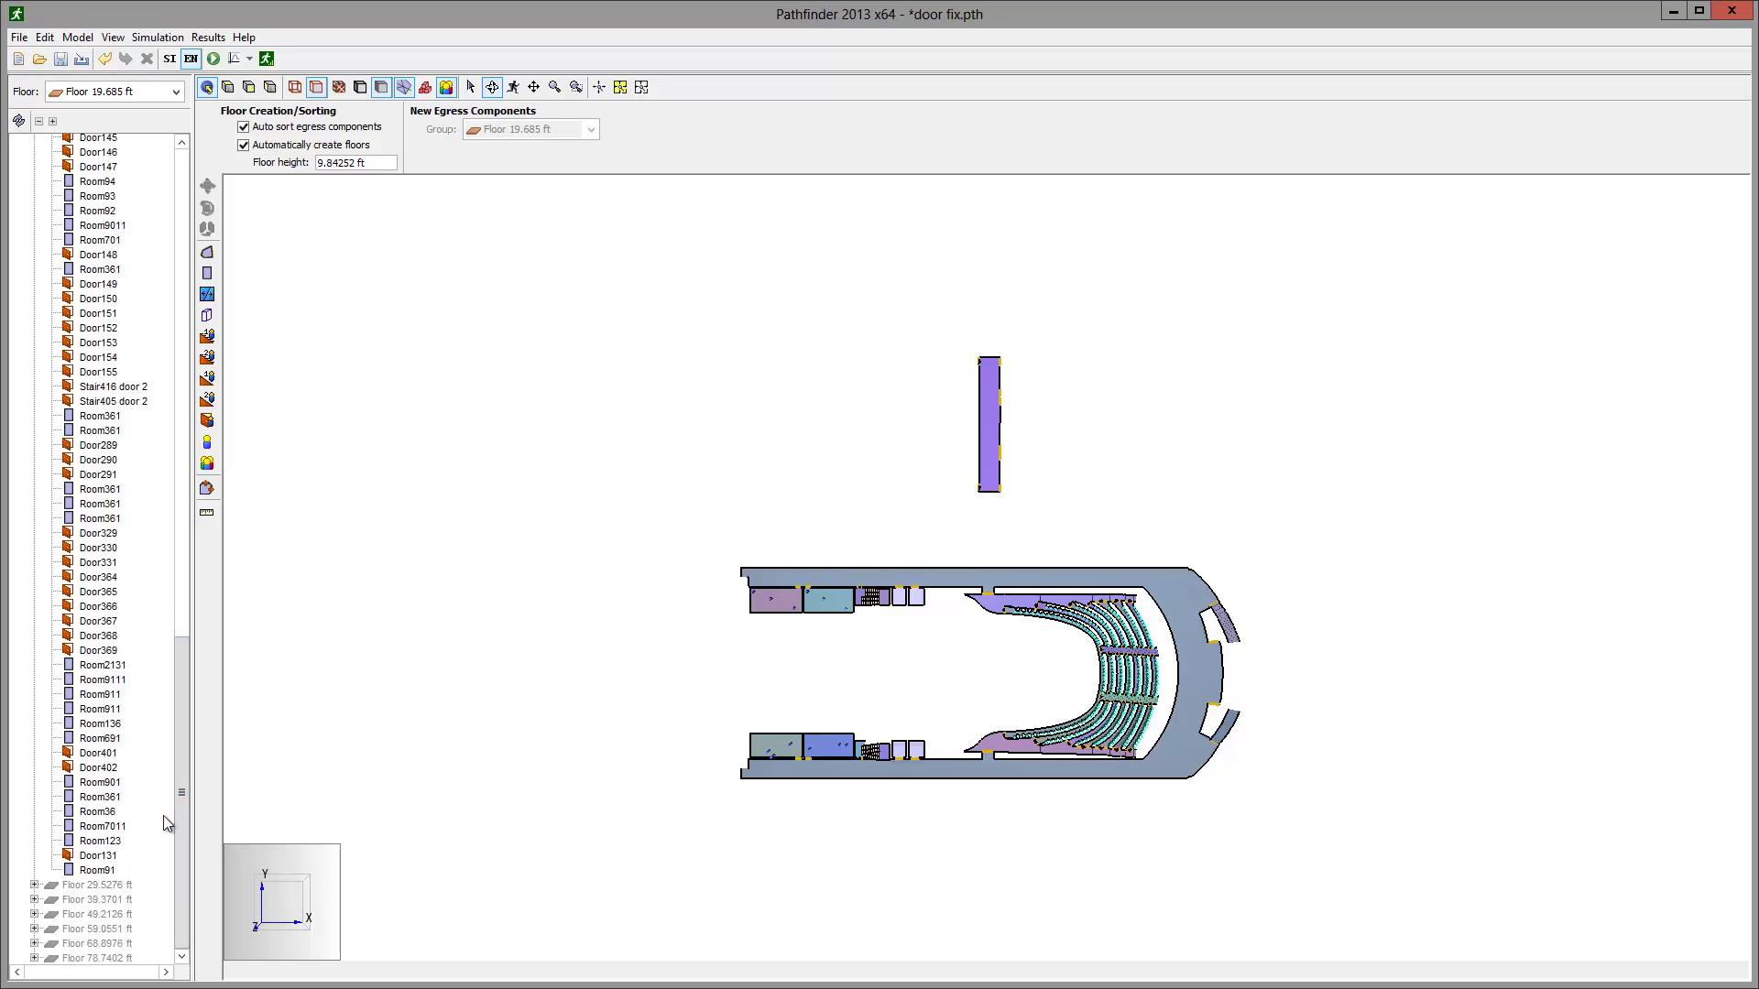
# Select Door131, zoom to it, and orbit for a close look at the gap along its edge
pyautogui.click(99, 856)
pyautogui.scroll(10, 1113, 685)
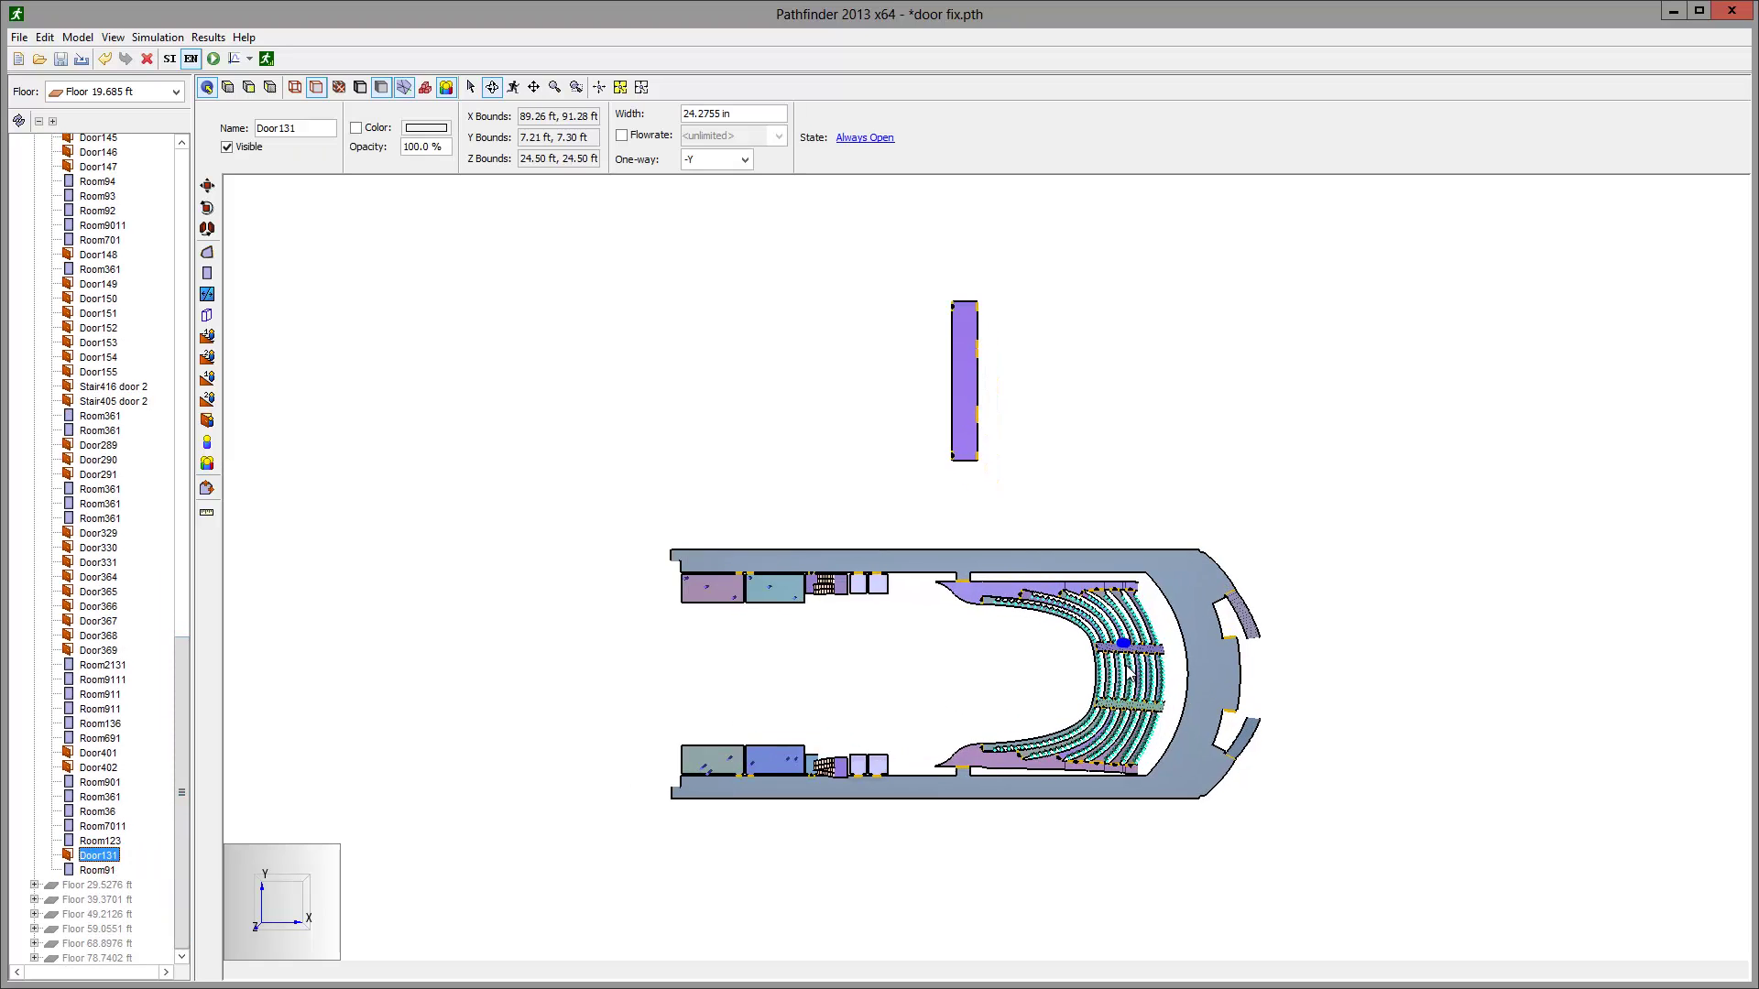
pyautogui.scroll(8, 1125, 658)
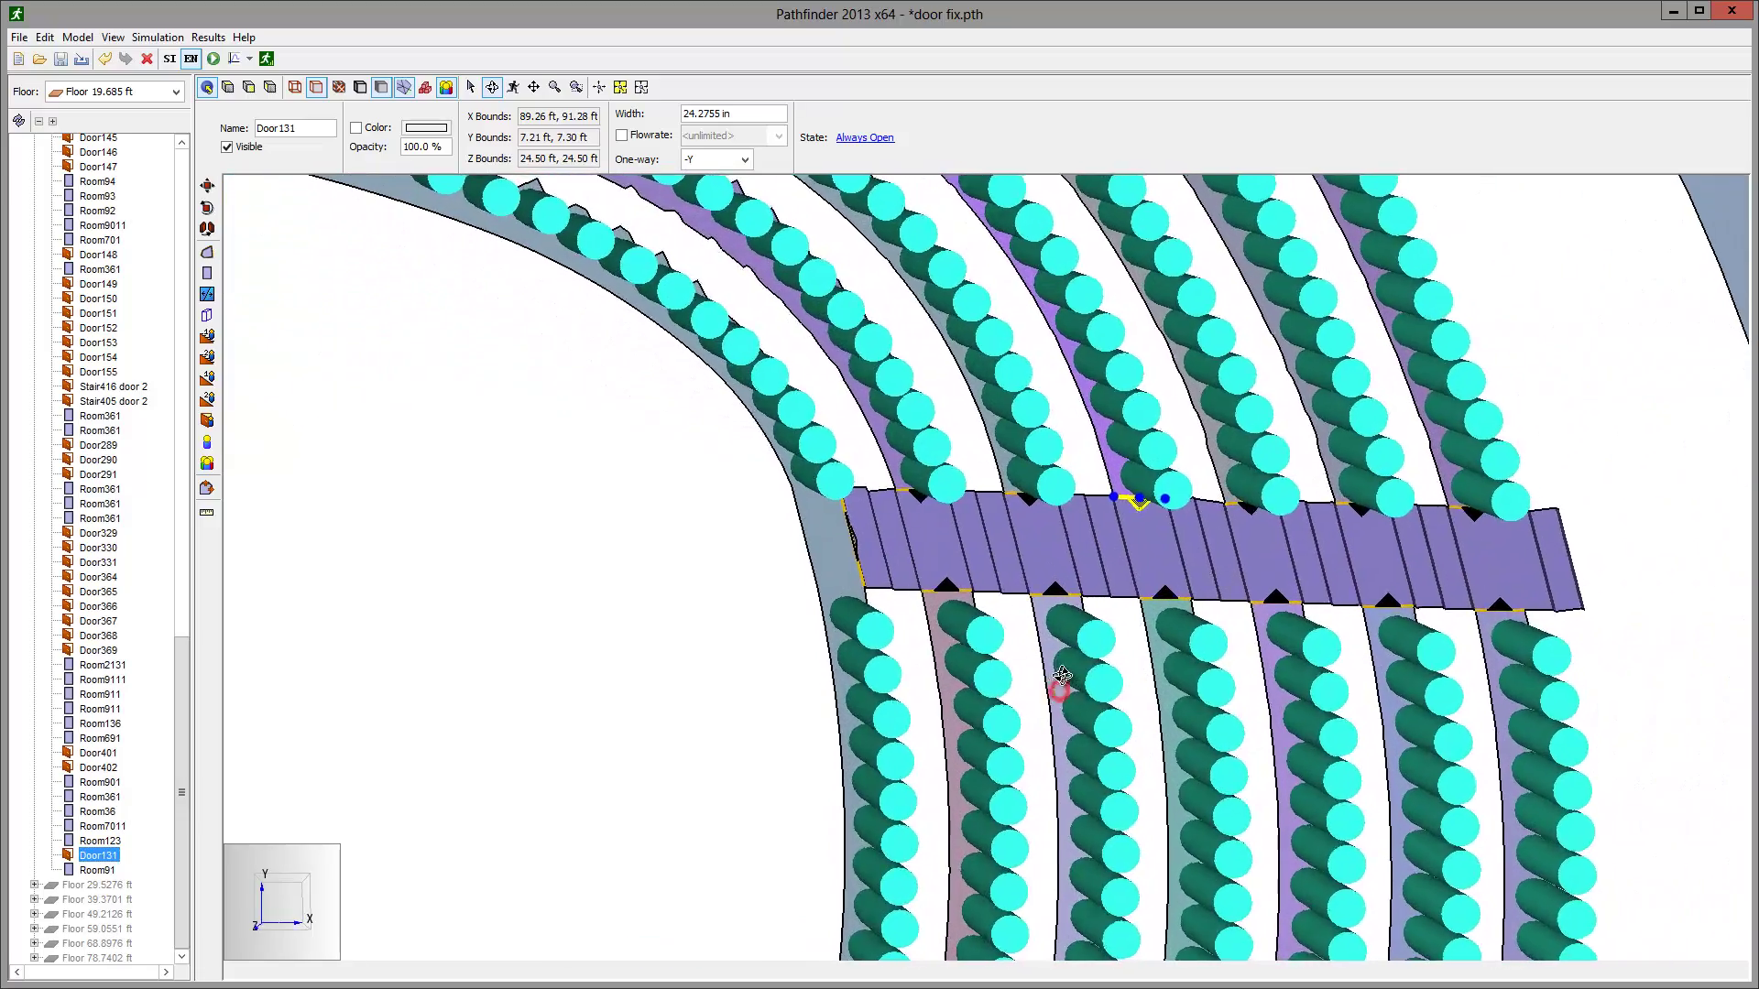
pyautogui.moveTo(1062, 676); pyautogui.dragTo(1100, 540)
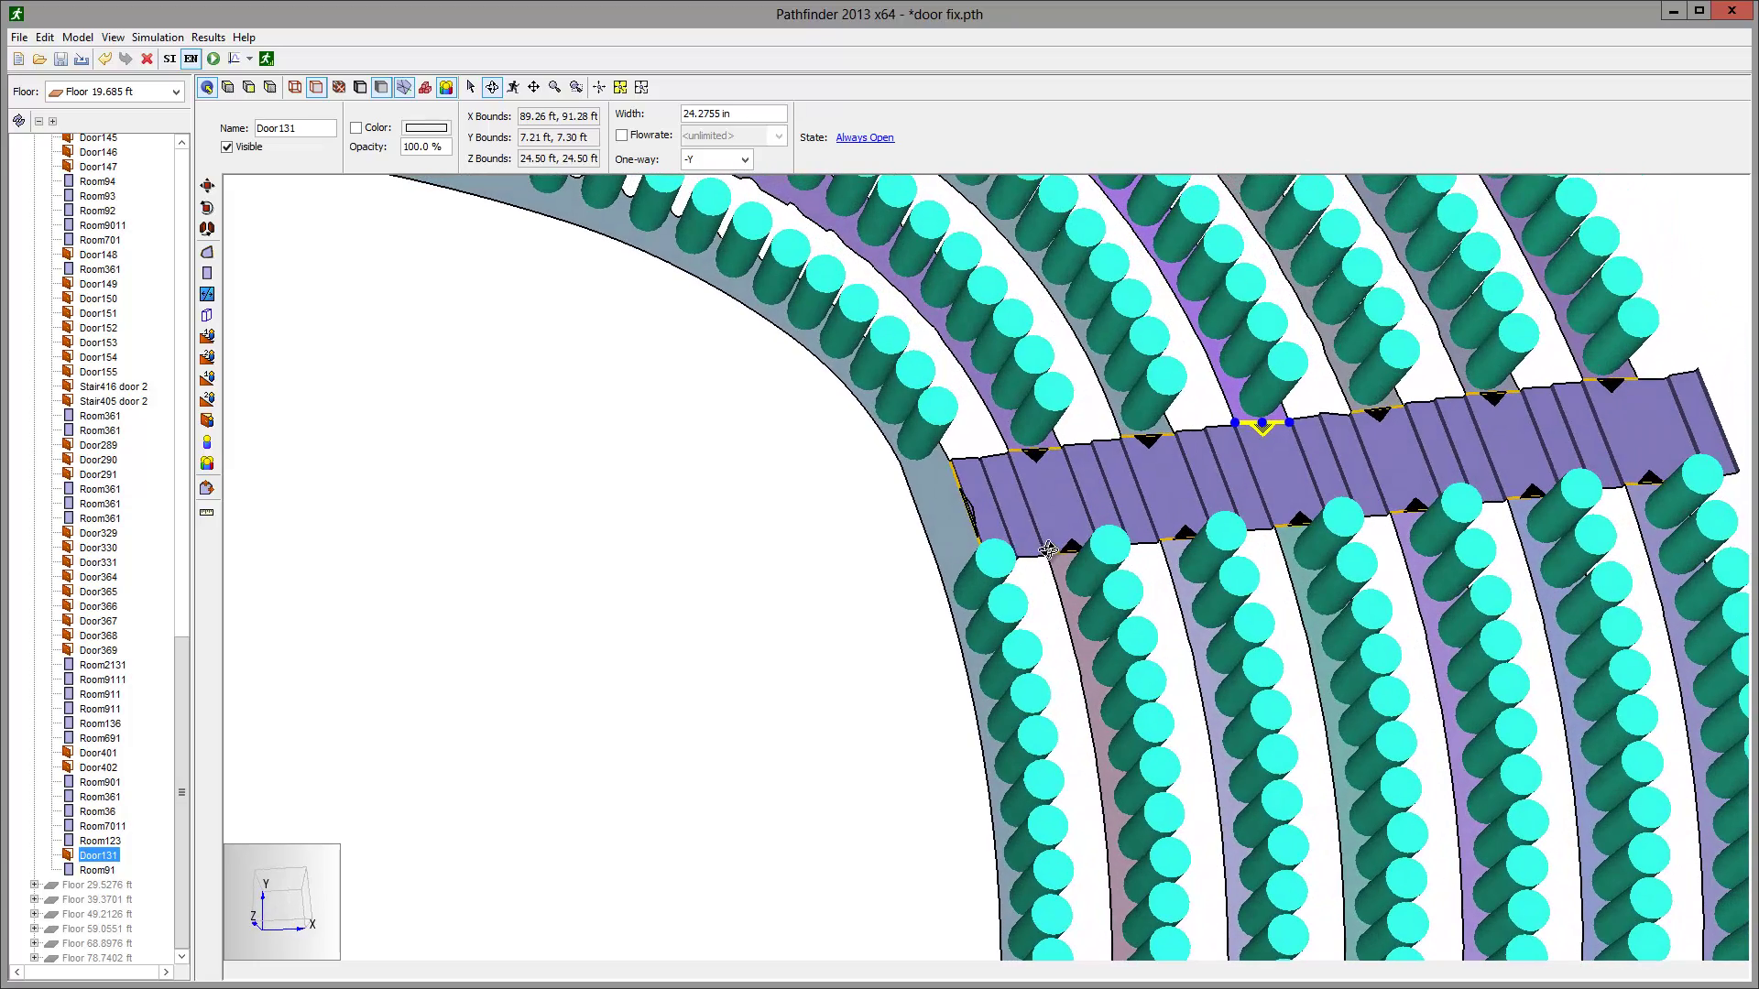
pyautogui.click(620, 88)
pyautogui.click(597, 513)
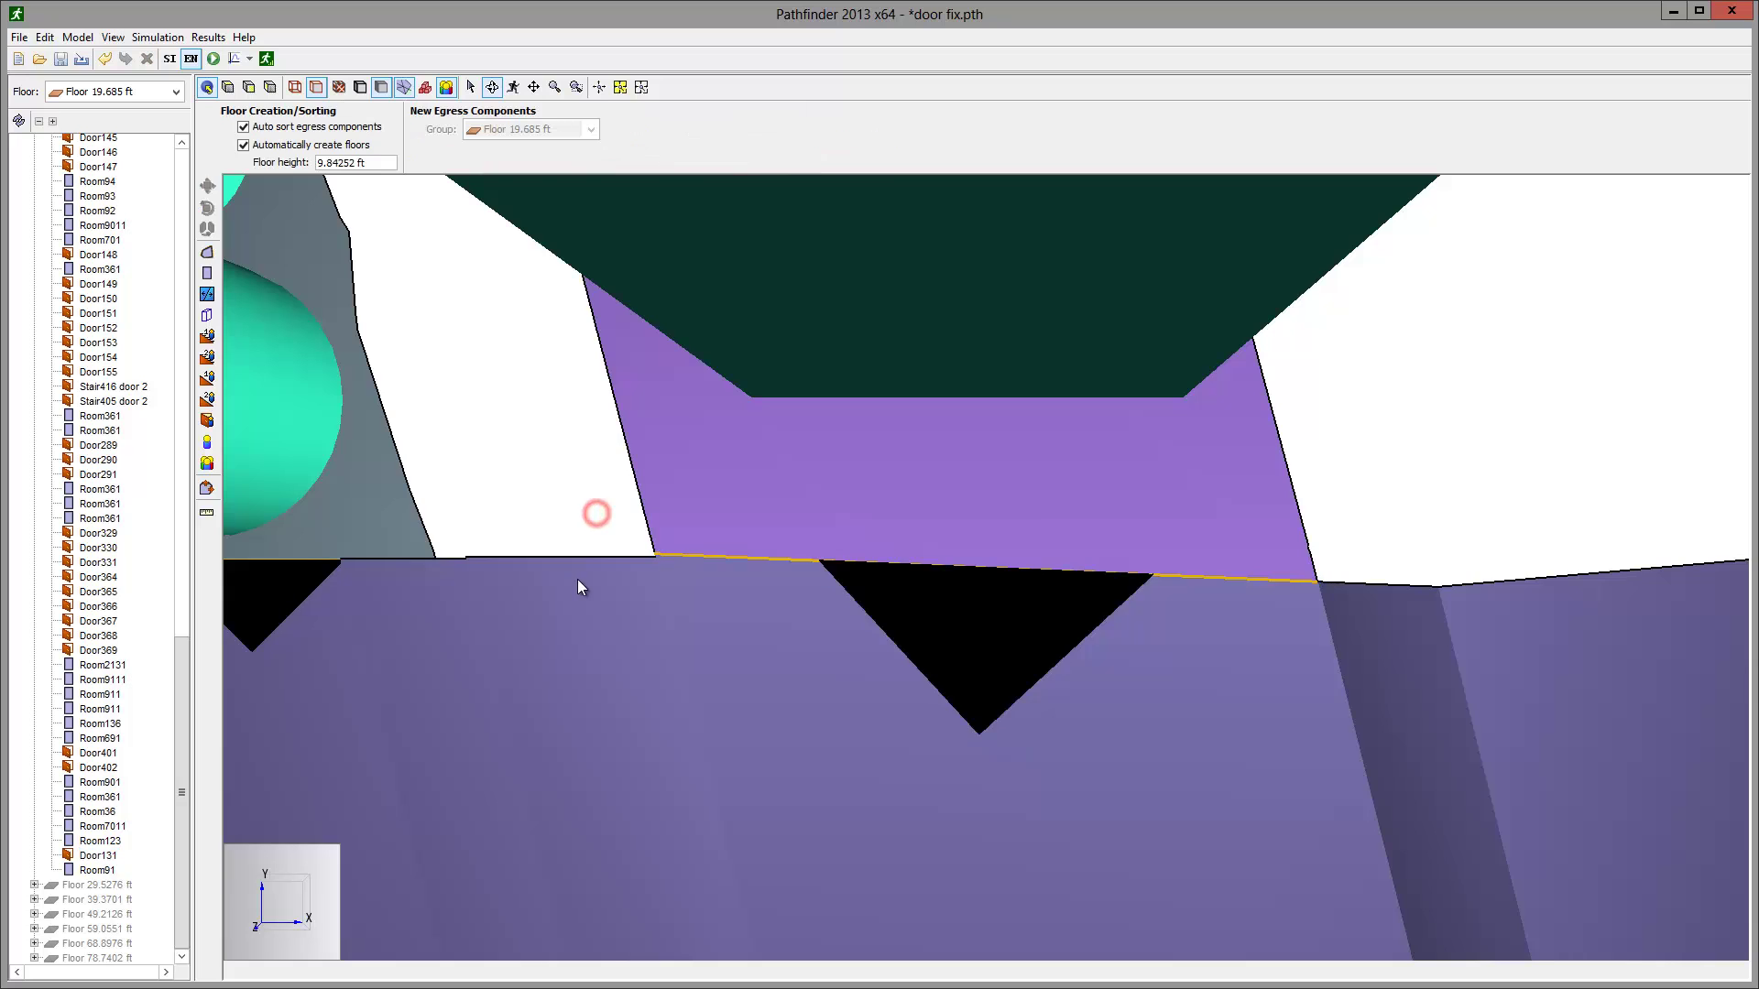
pyautogui.scroll(4, 602, 581)
pyautogui.scroll(1, 602, 581)
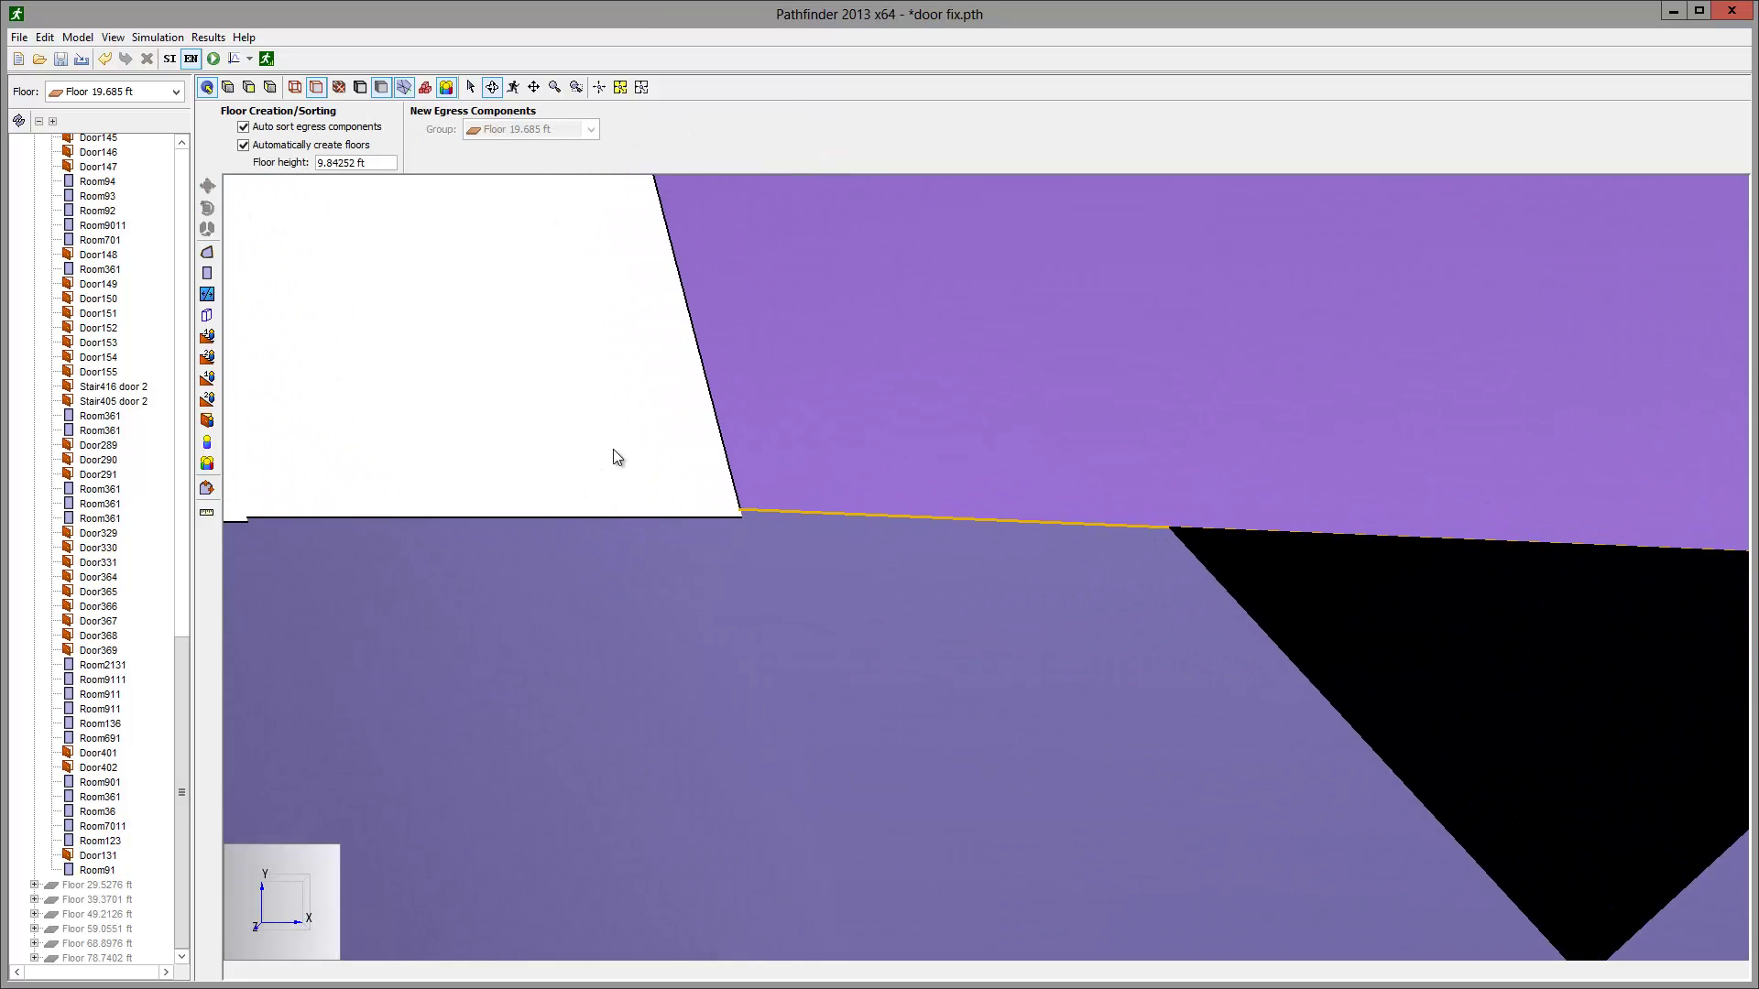
pyautogui.moveTo(870, 680); pyautogui.dragTo(1099, 667)
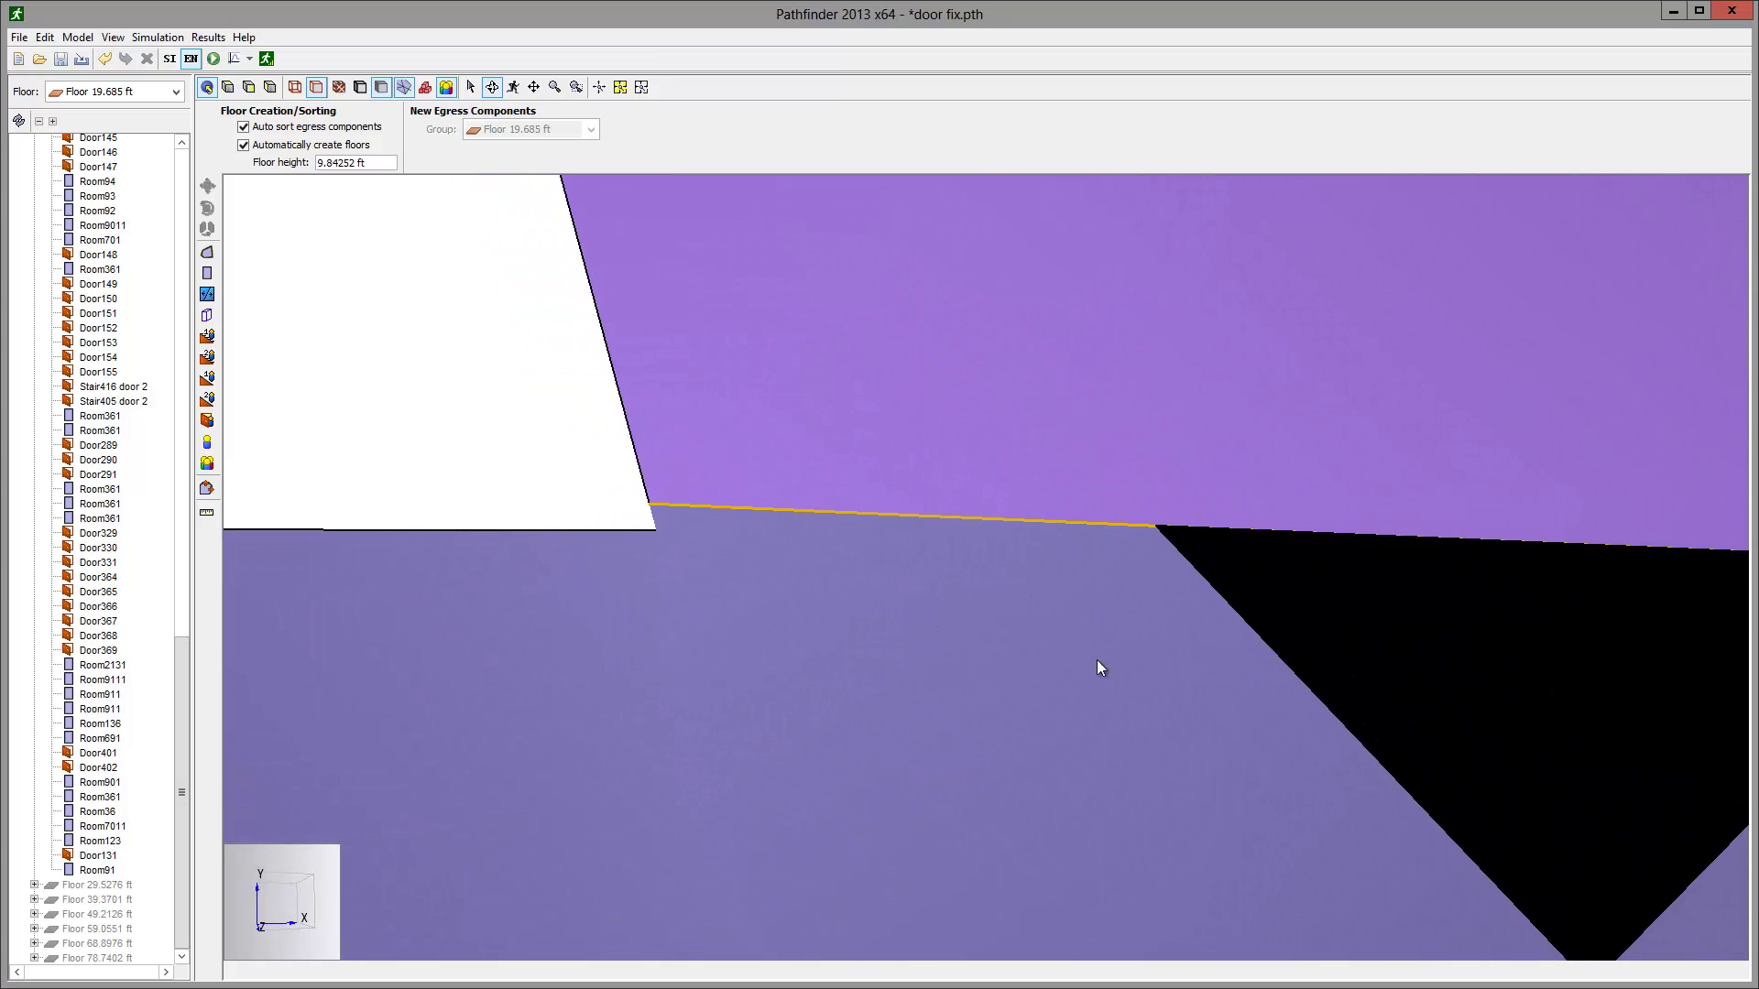
pyautogui.moveTo(1295, 645); pyautogui.dragTo(1167, 607)
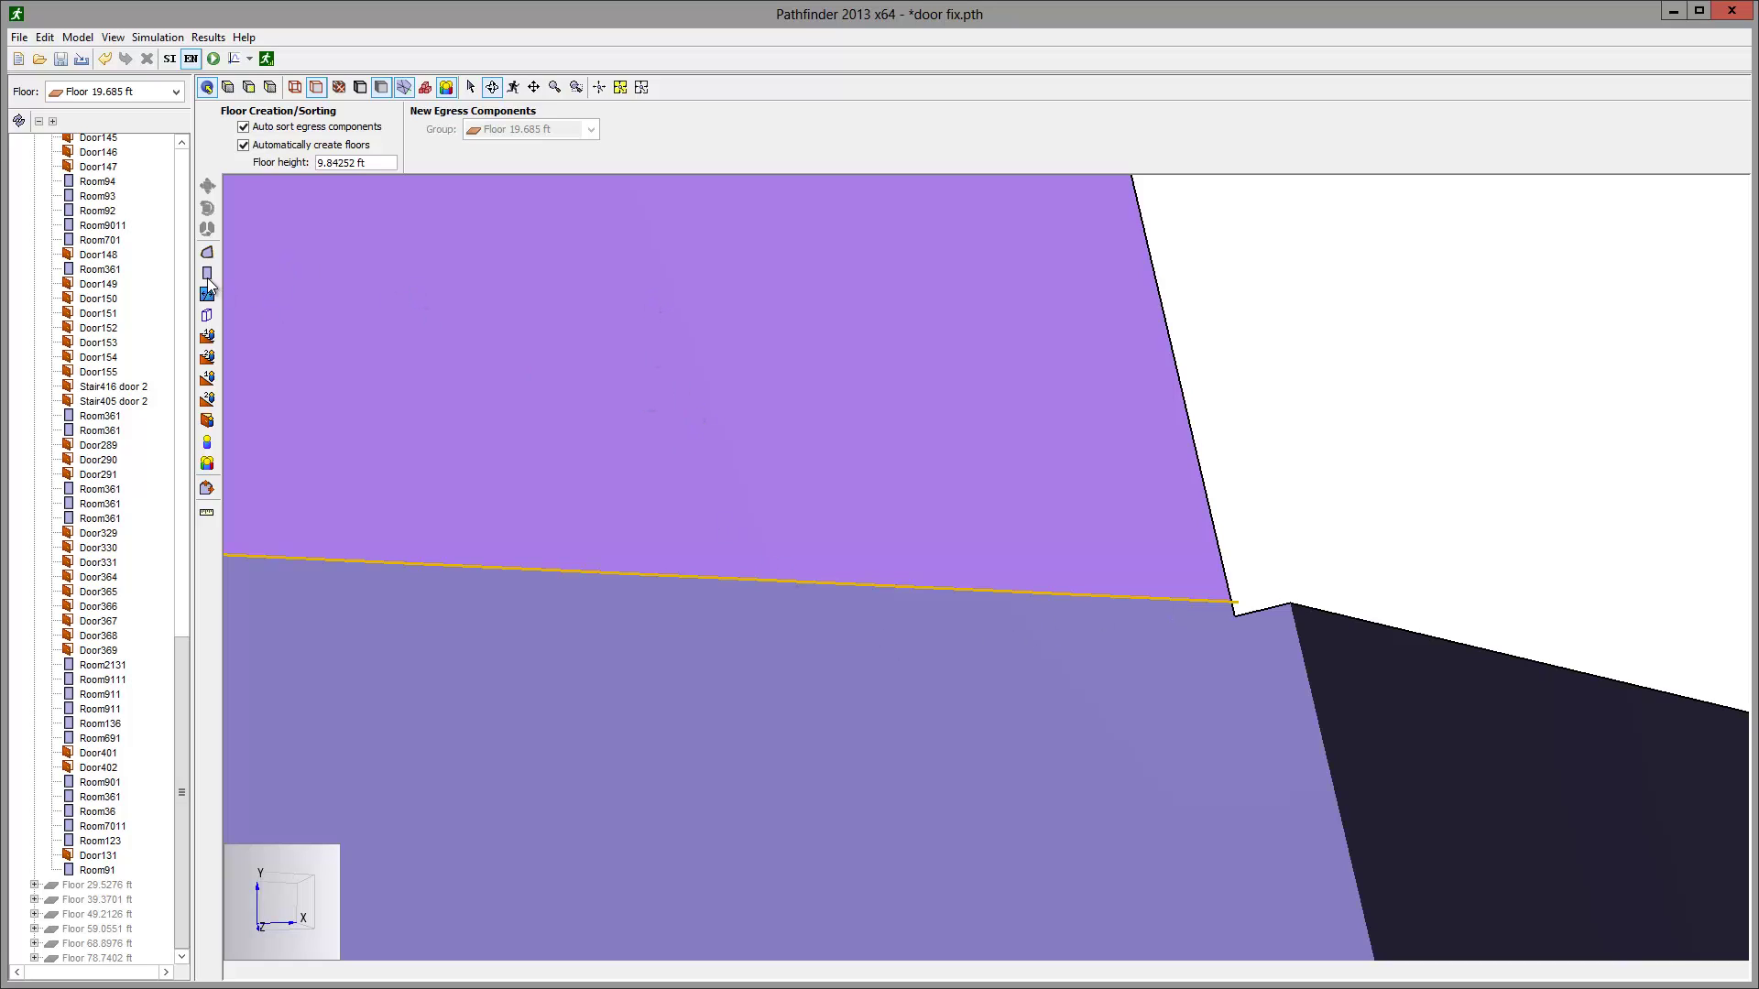
# Draw four-sided patch room Room931 at Z 24.5 ft along the slanted gap beside Door131
pyautogui.click(207, 252)
pyautogui.click(253, 150)
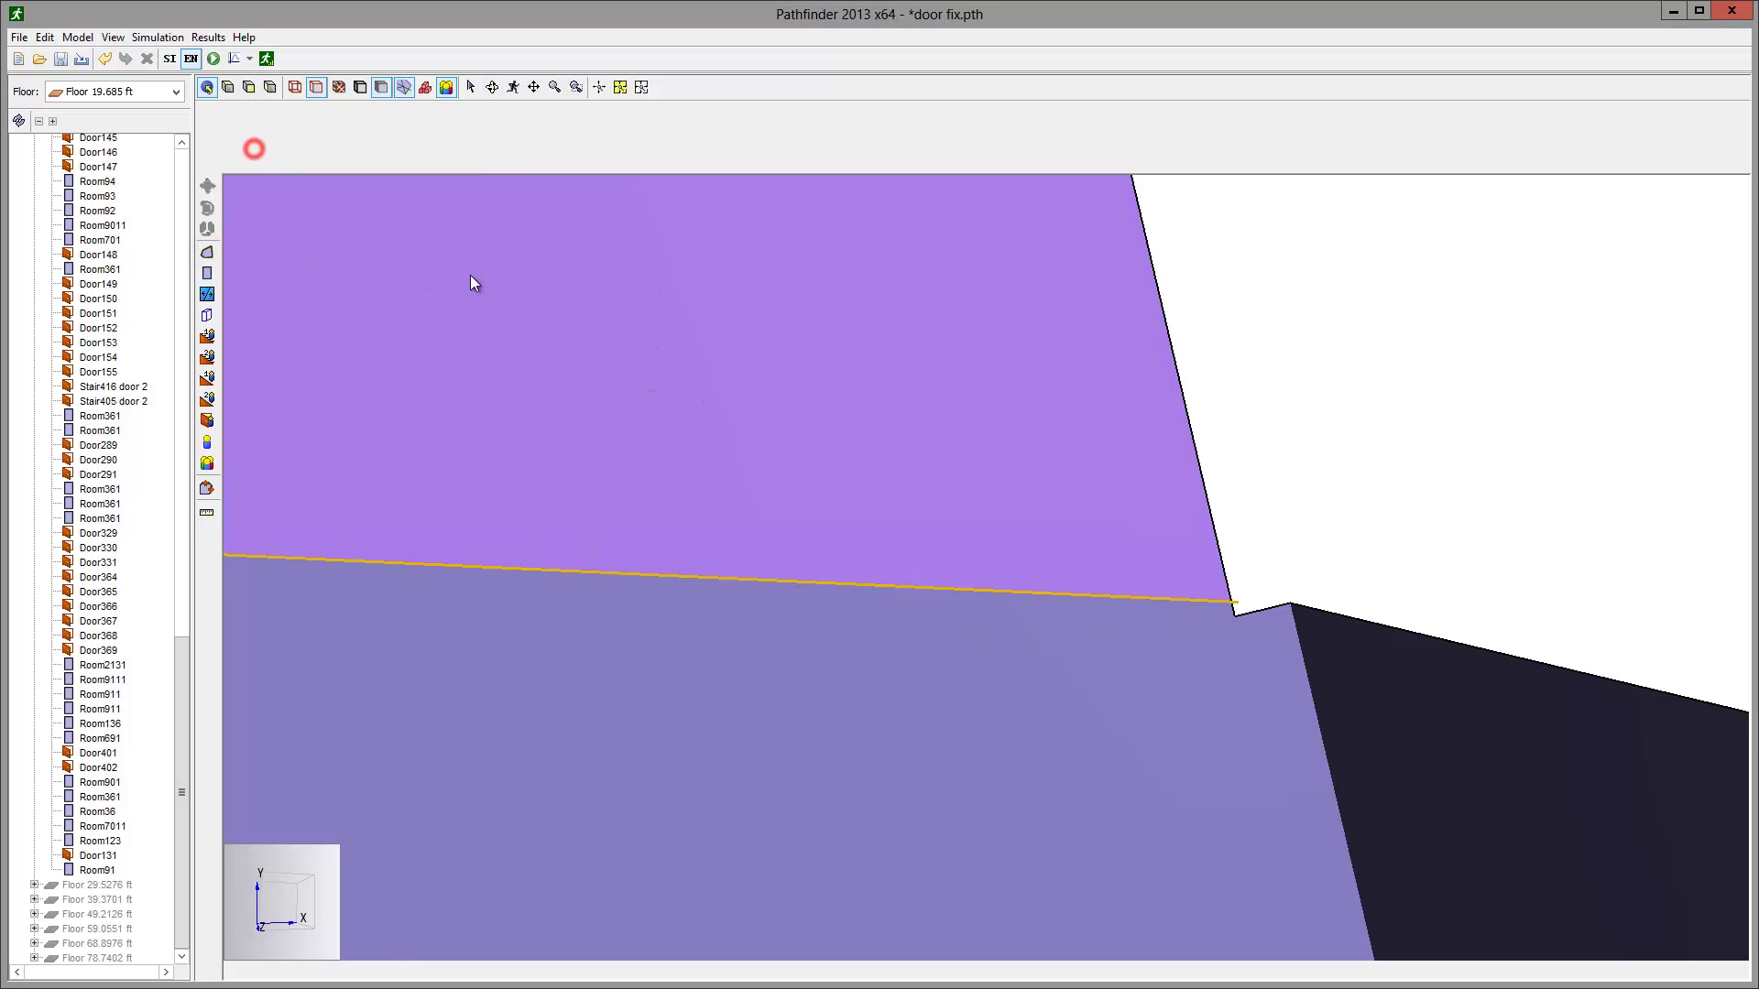
pyautogui.click(1235, 619)
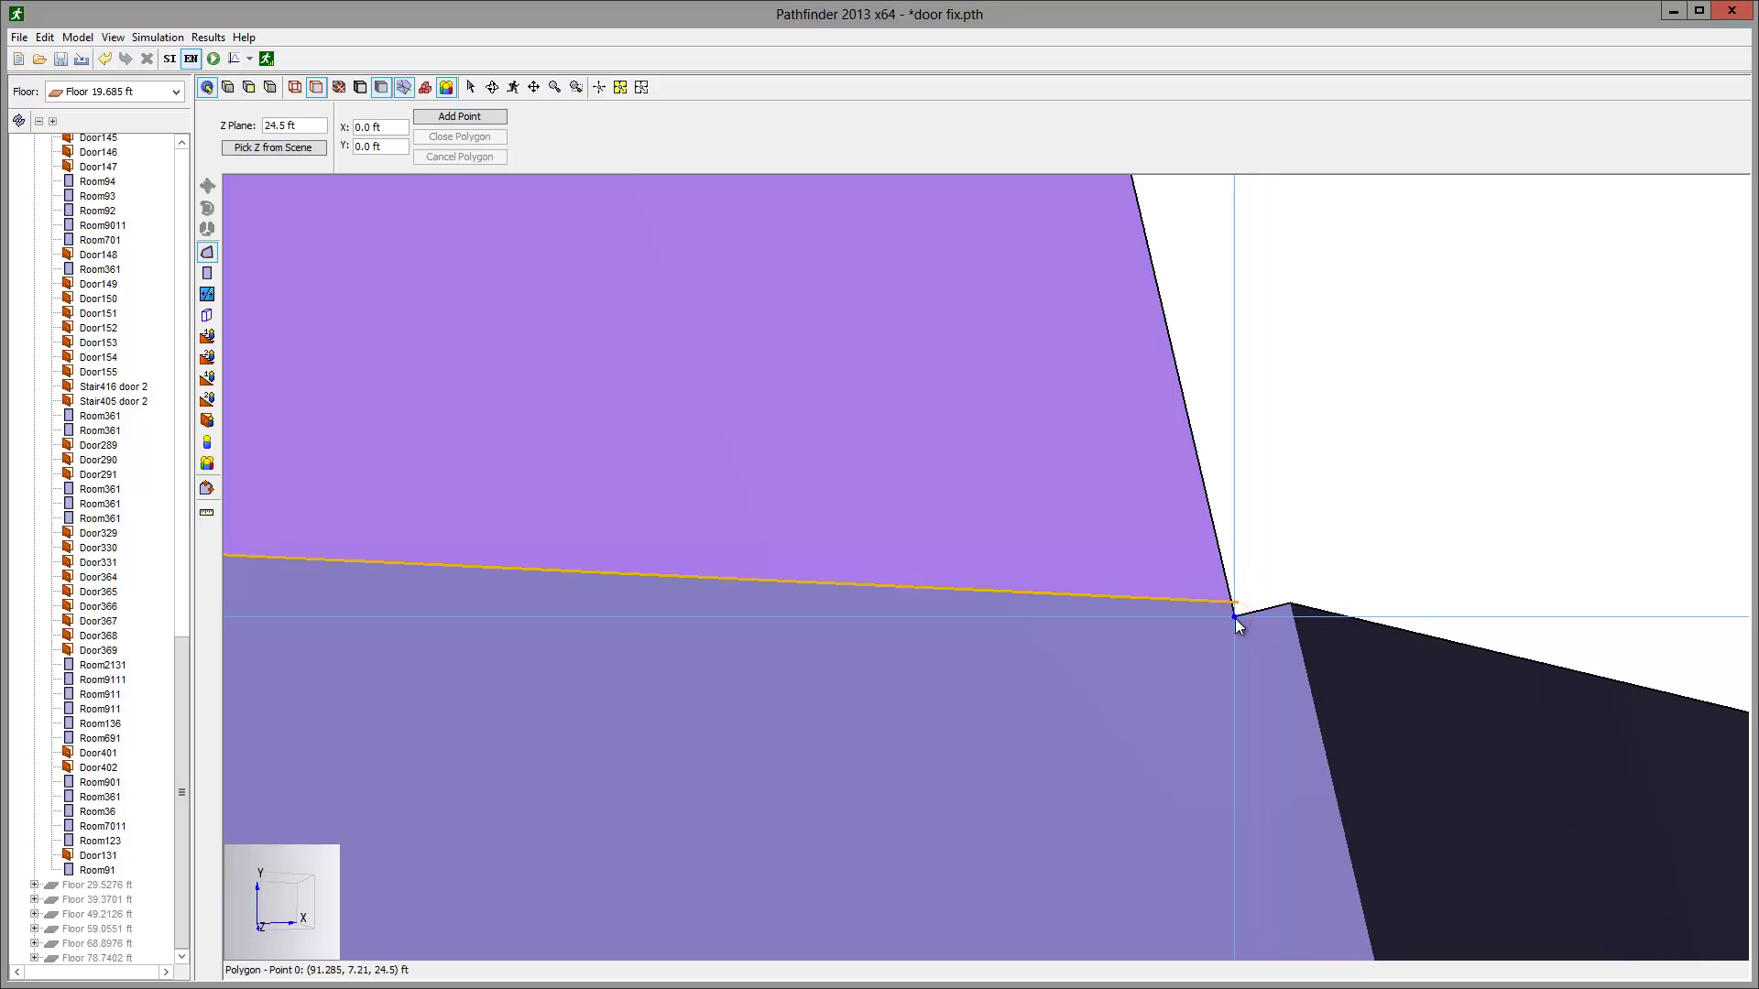
pyautogui.click(1235, 618)
pyautogui.click(1290, 605)
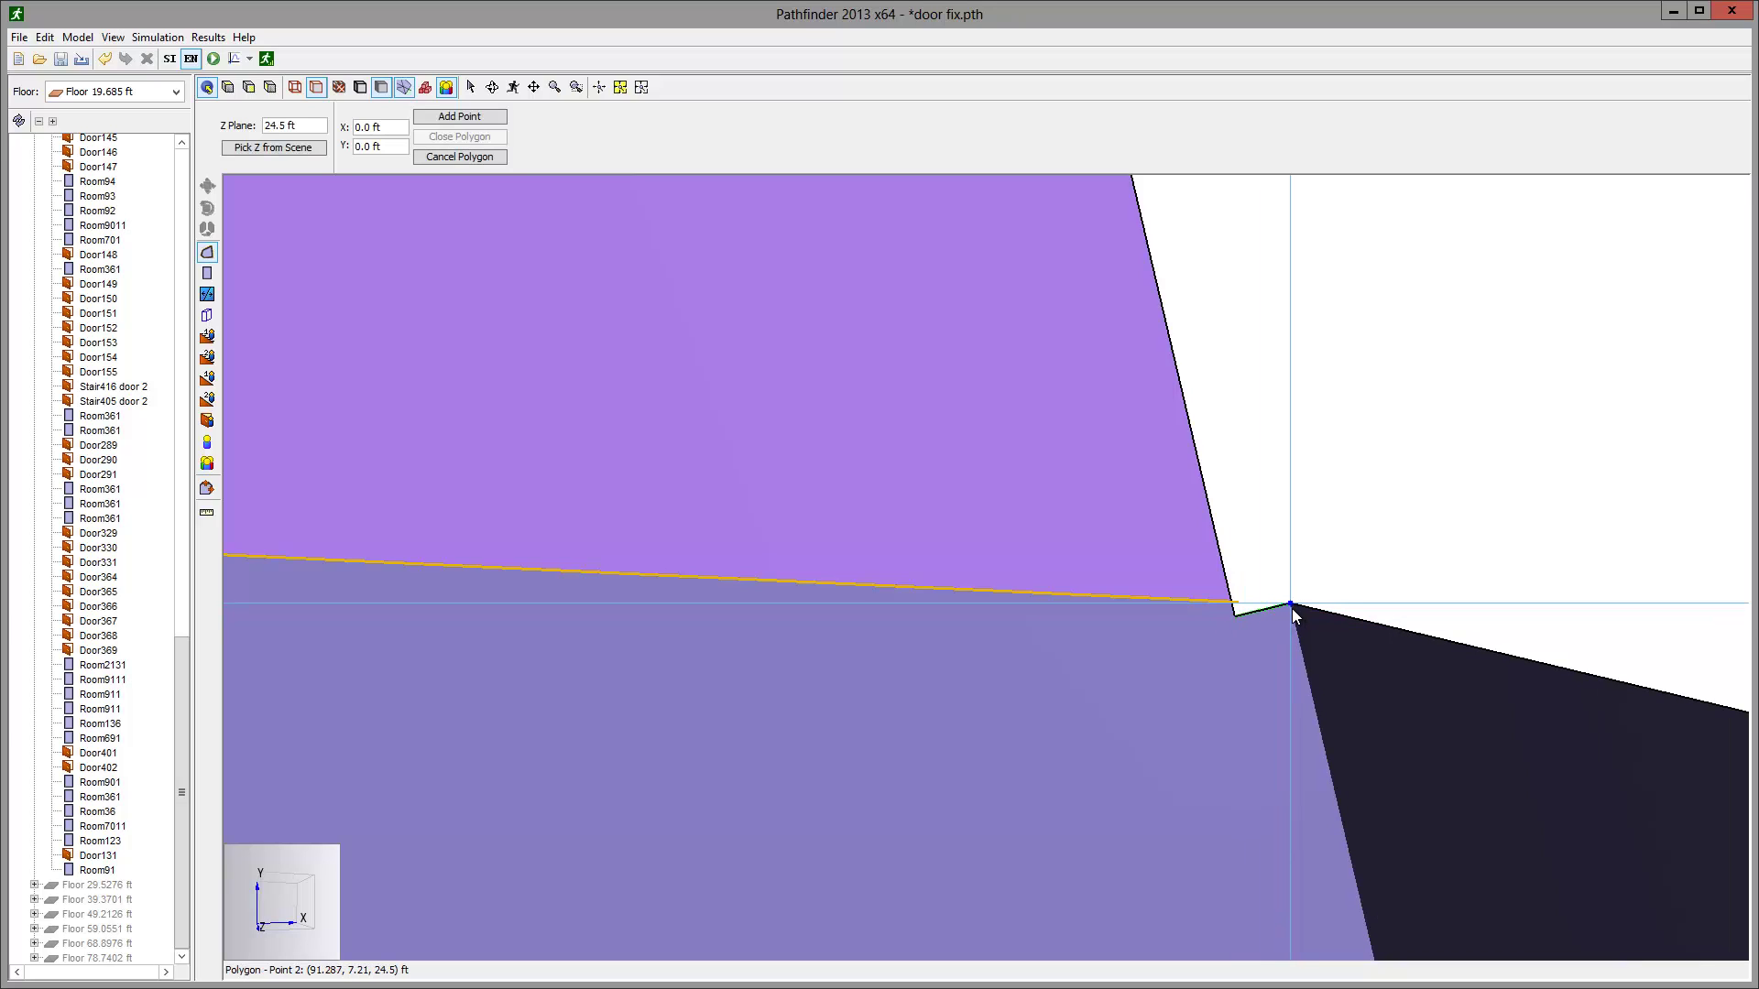
pyautogui.click(1292, 606)
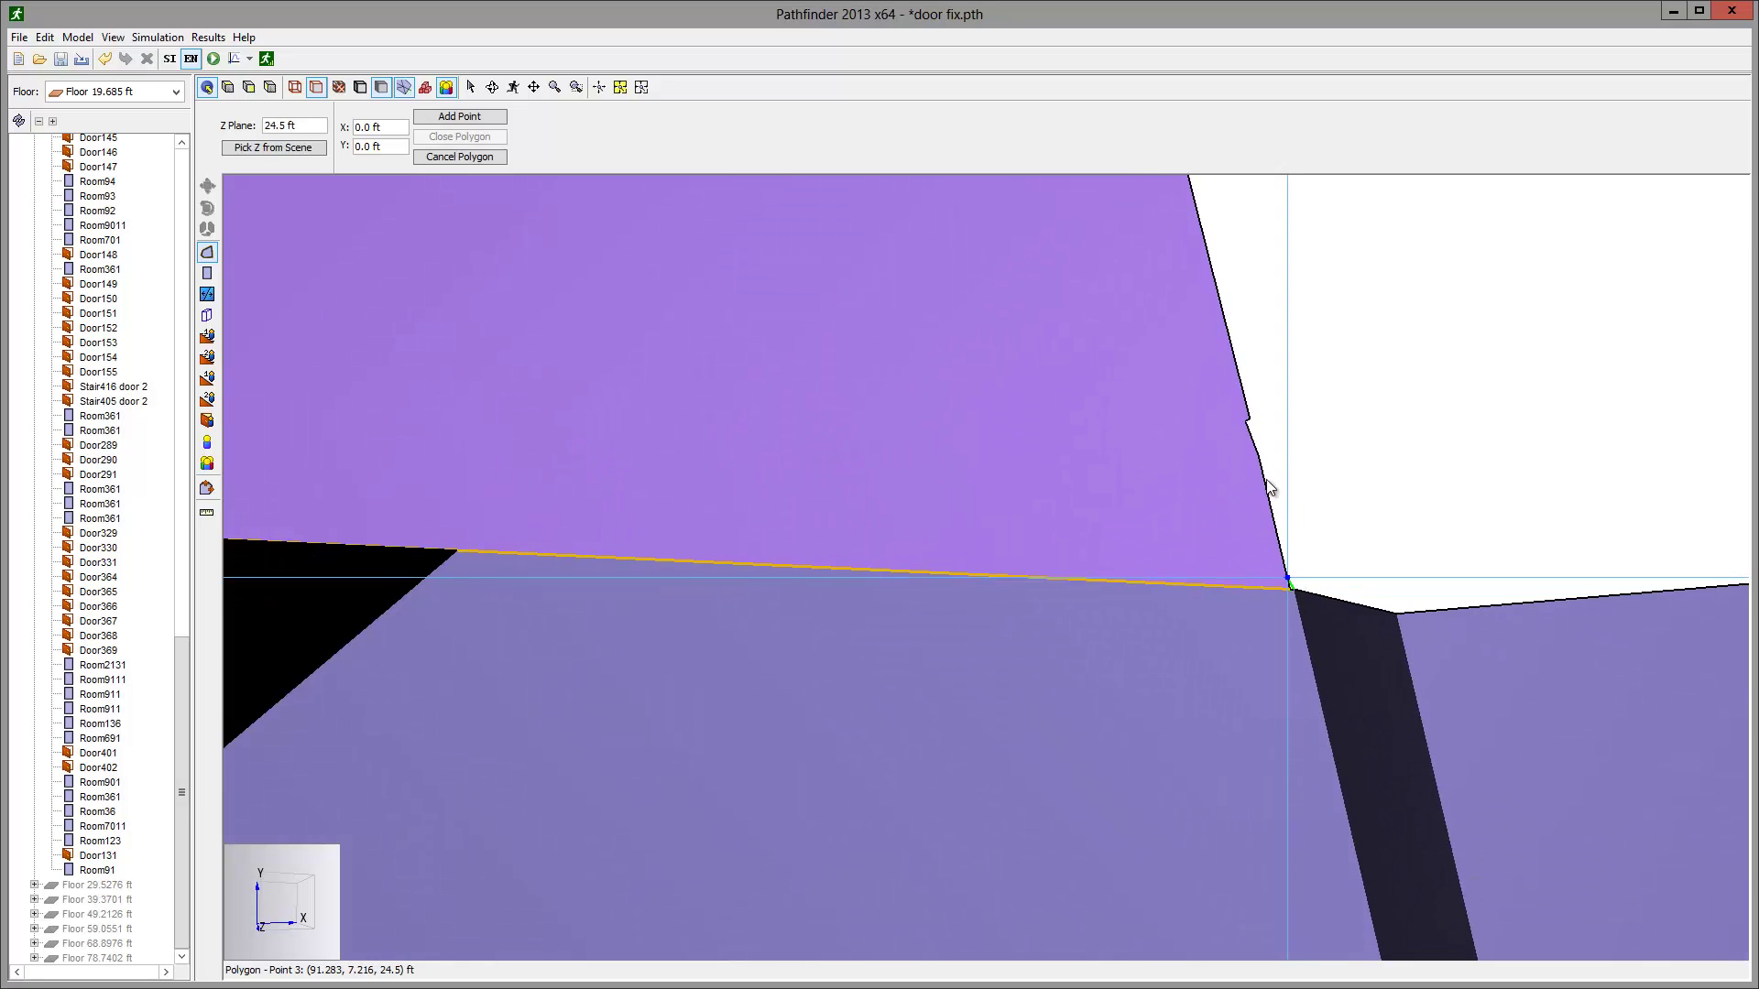
pyautogui.scroll(5, 1269, 426)
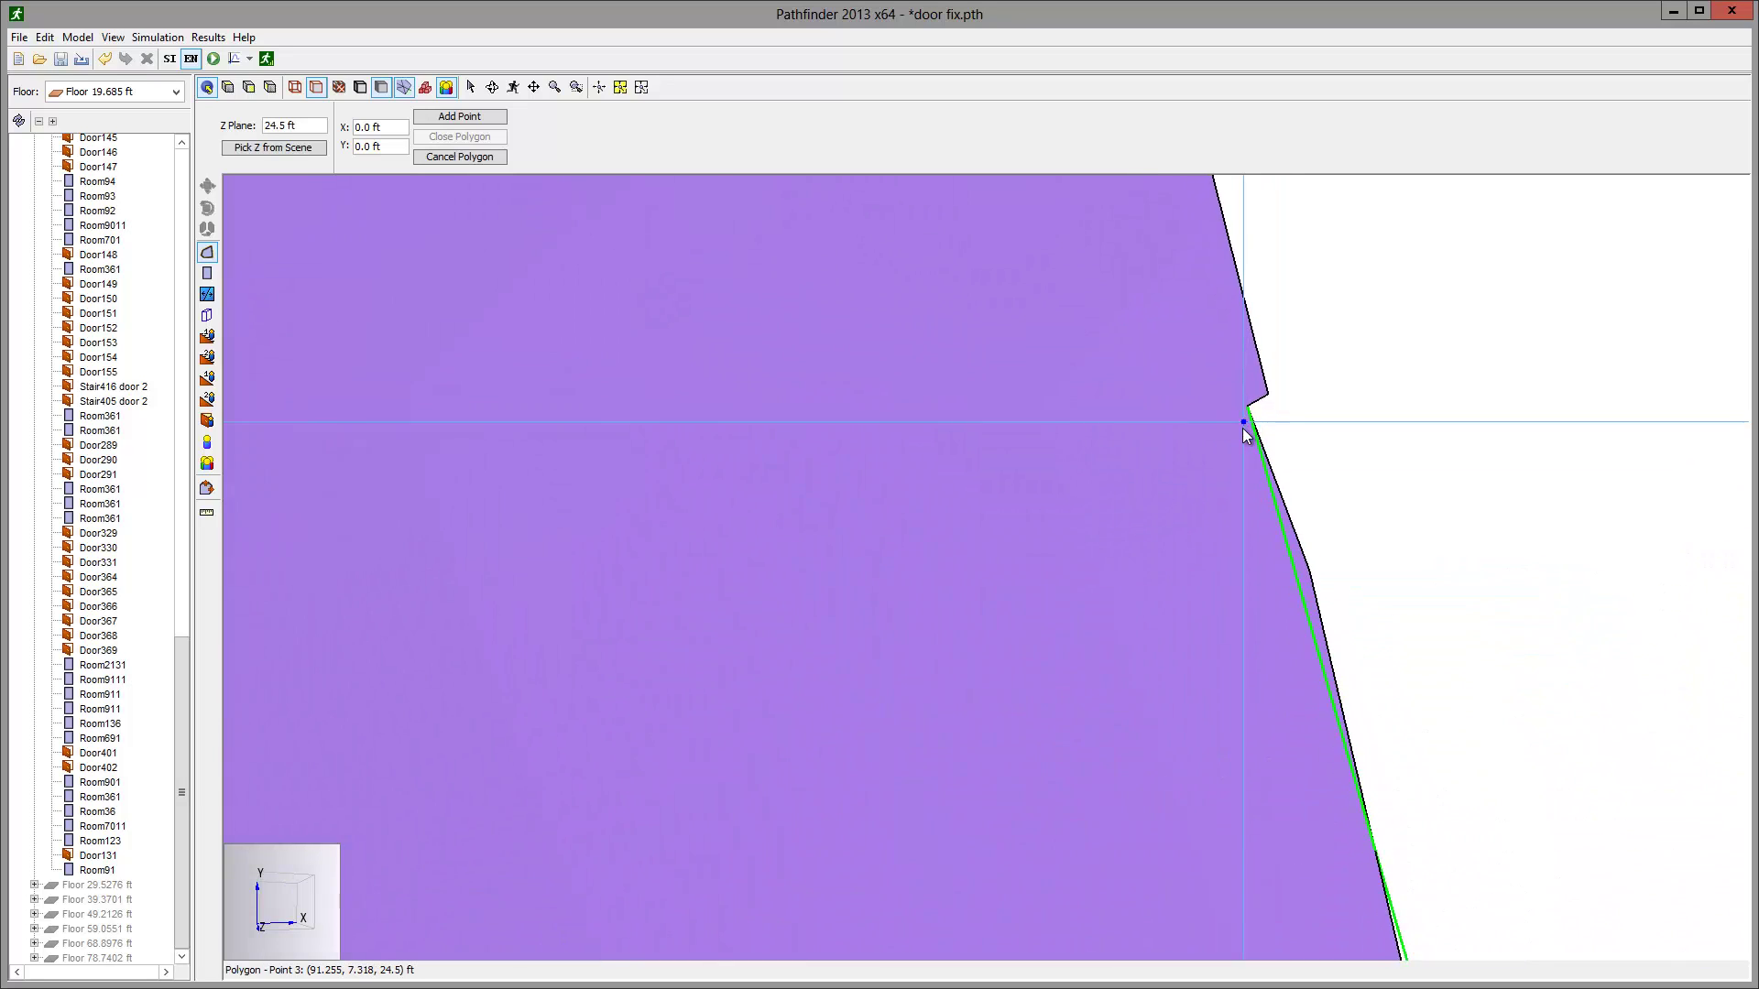
pyautogui.click(1292, 363)
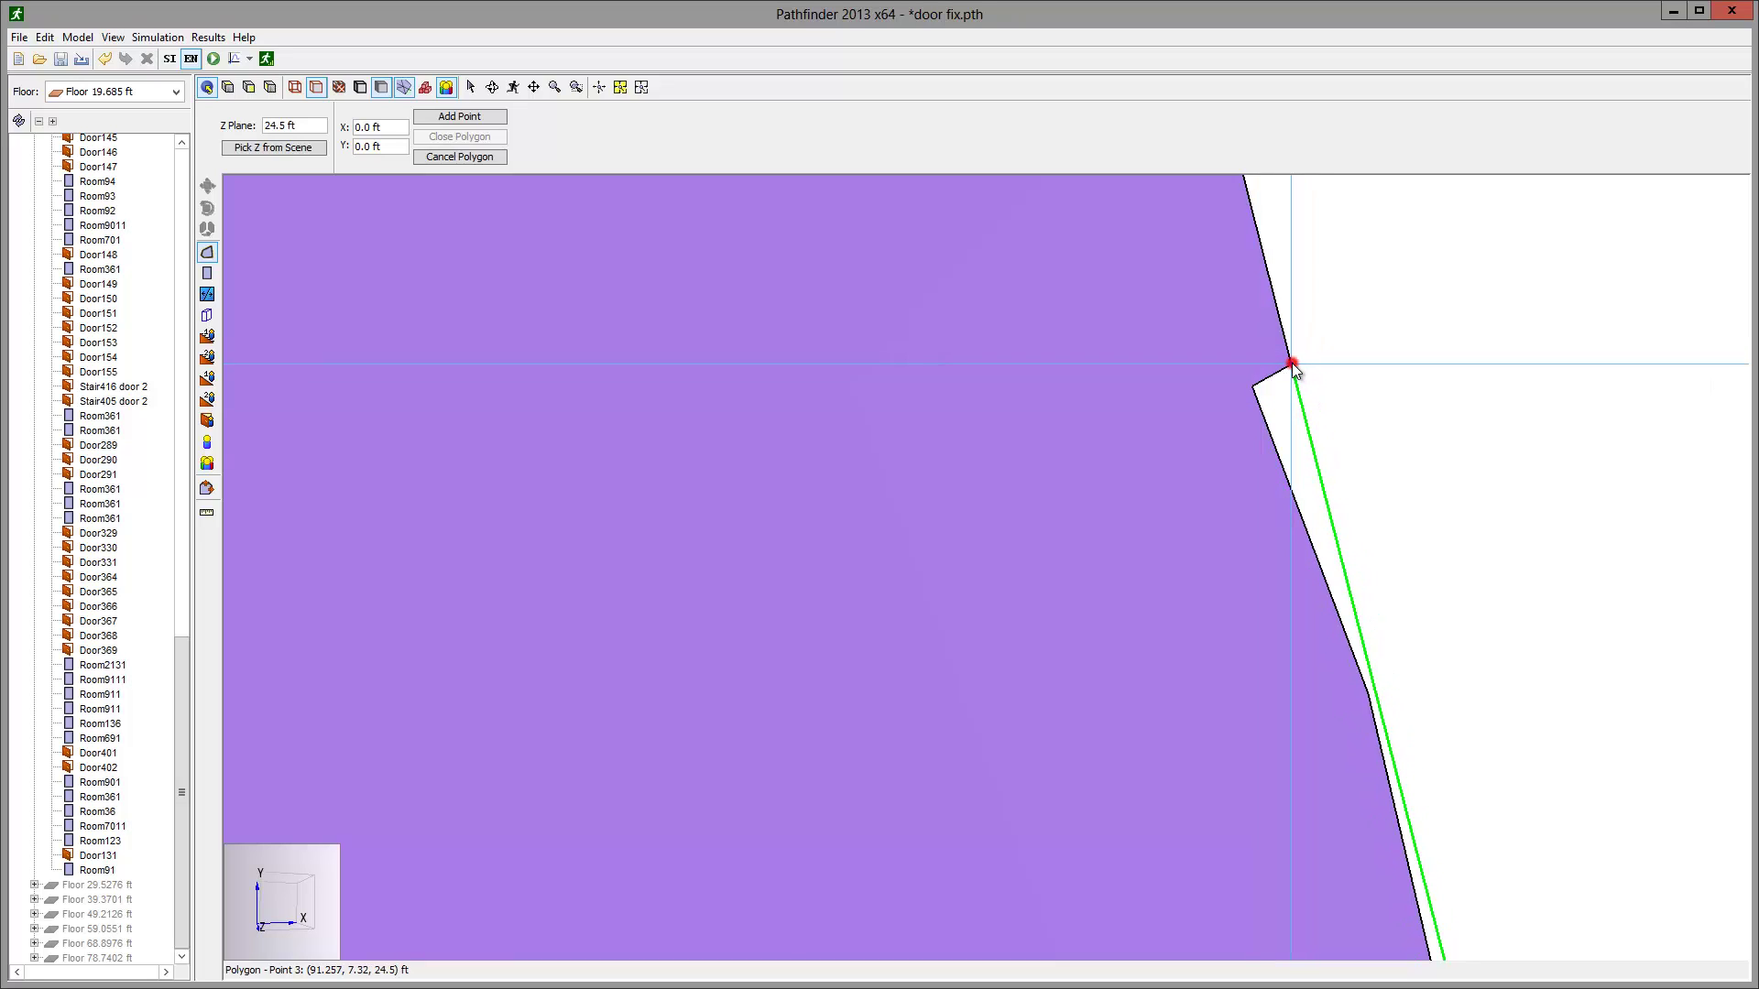
pyautogui.click(1196, 378)
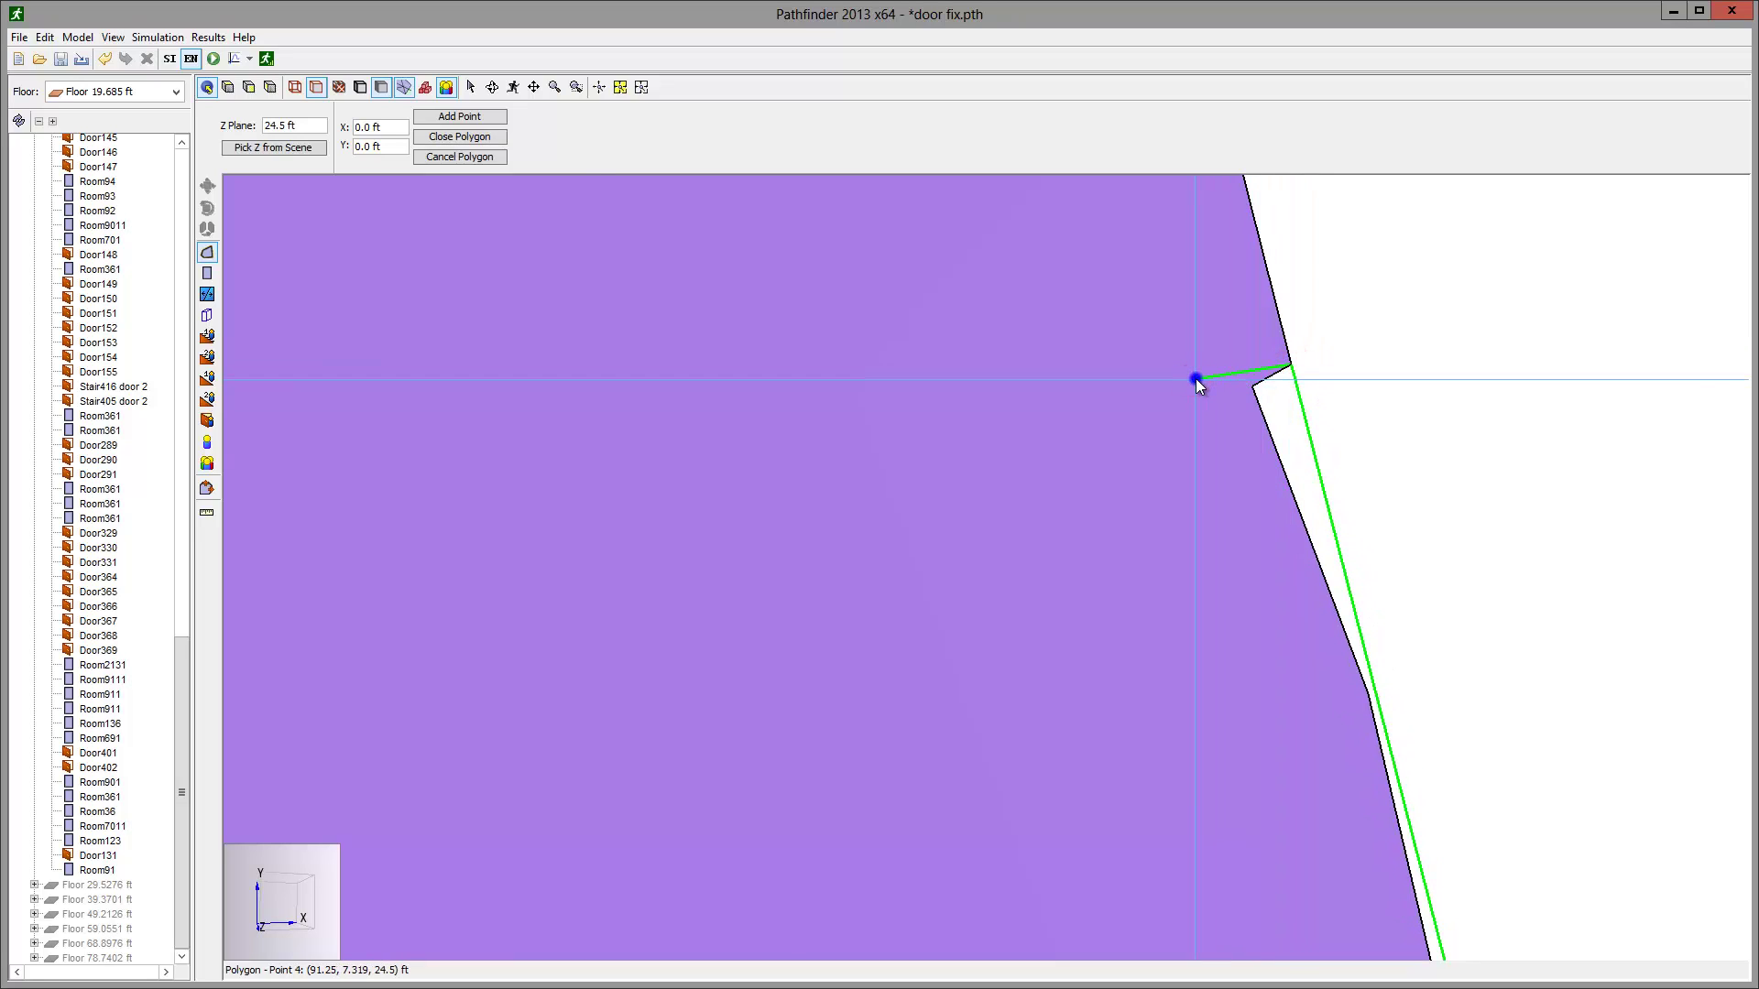
pyautogui.click(1196, 377)
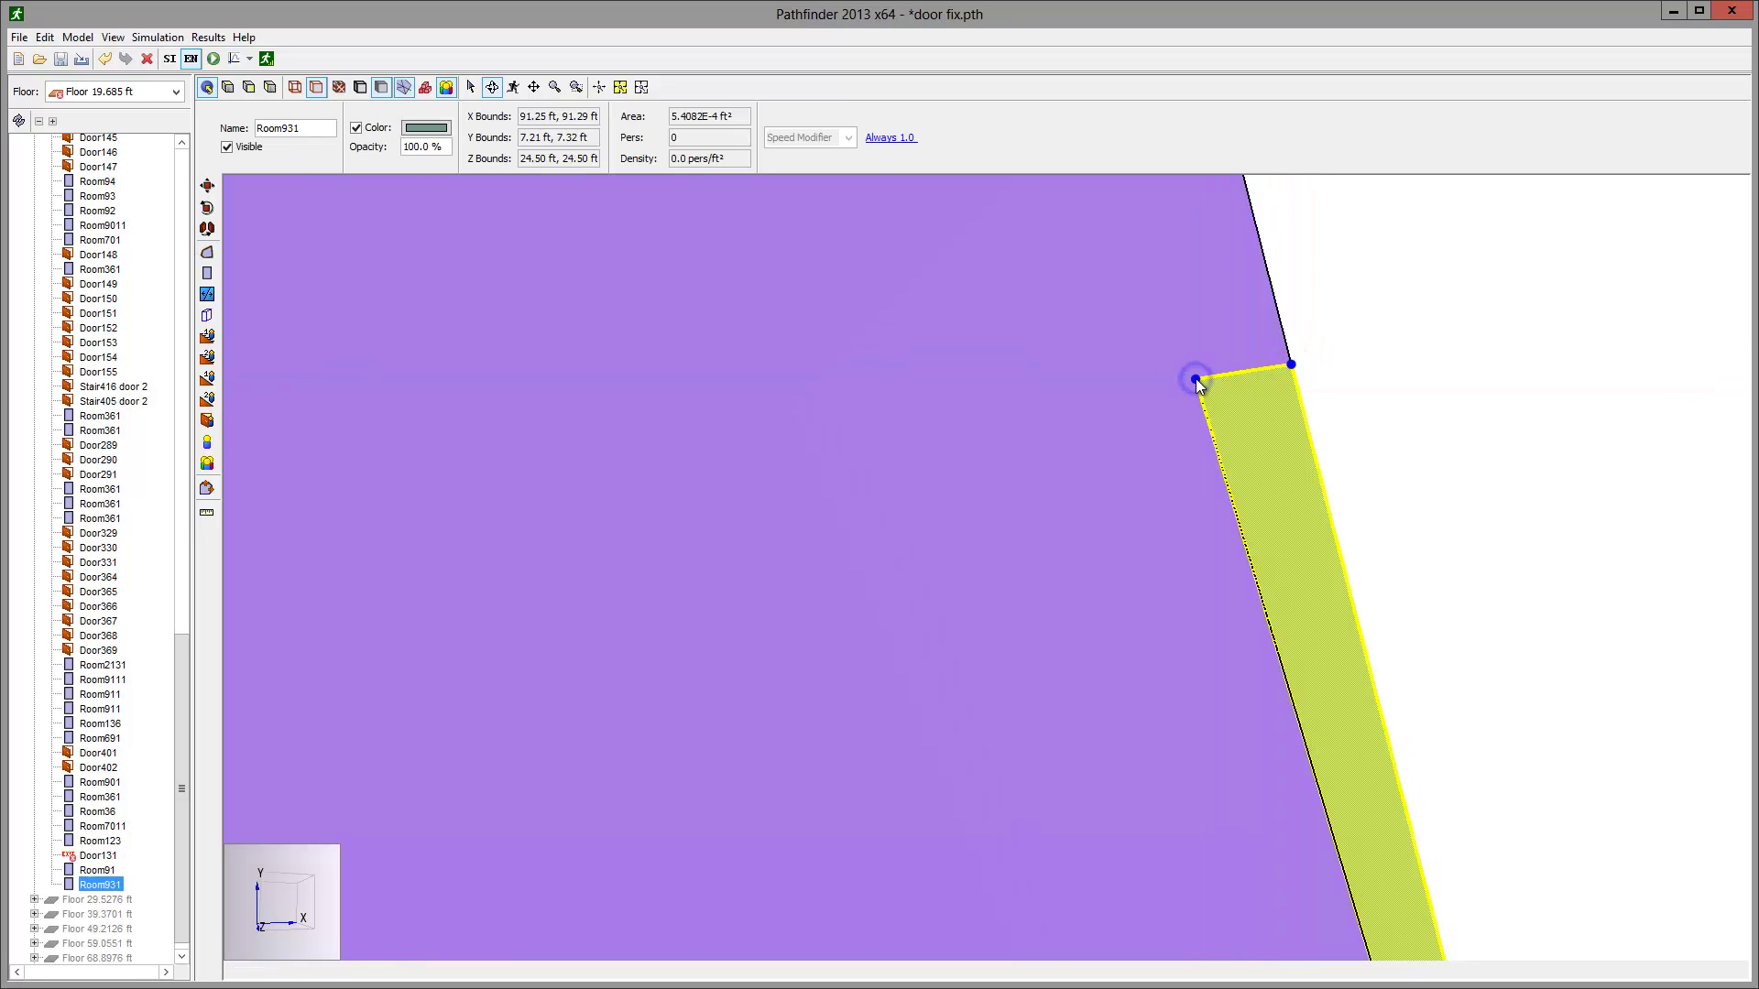
# Merge the Room931 patch into Room91 and clear the selection
pyautogui.keyDown('ctrl'); pyautogui.click(1158, 485); pyautogui.keyUp('ctrl')
pyautogui.rightClick(1159, 487)
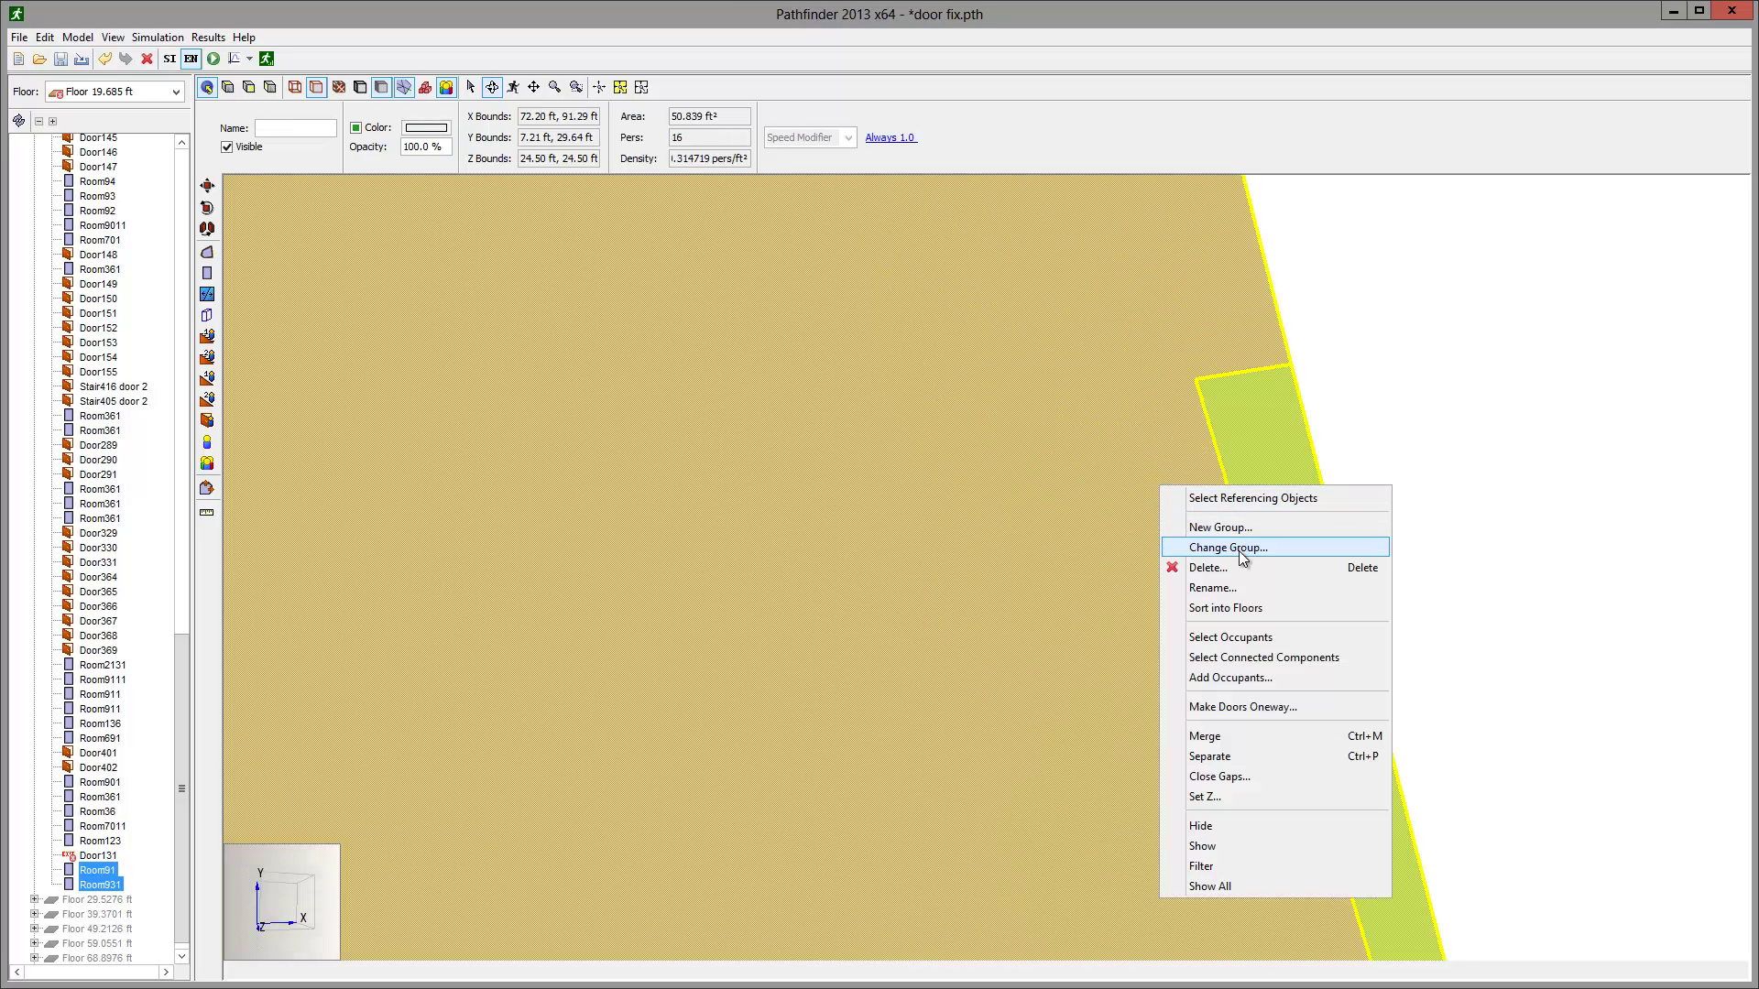
pyautogui.click(1226, 738)
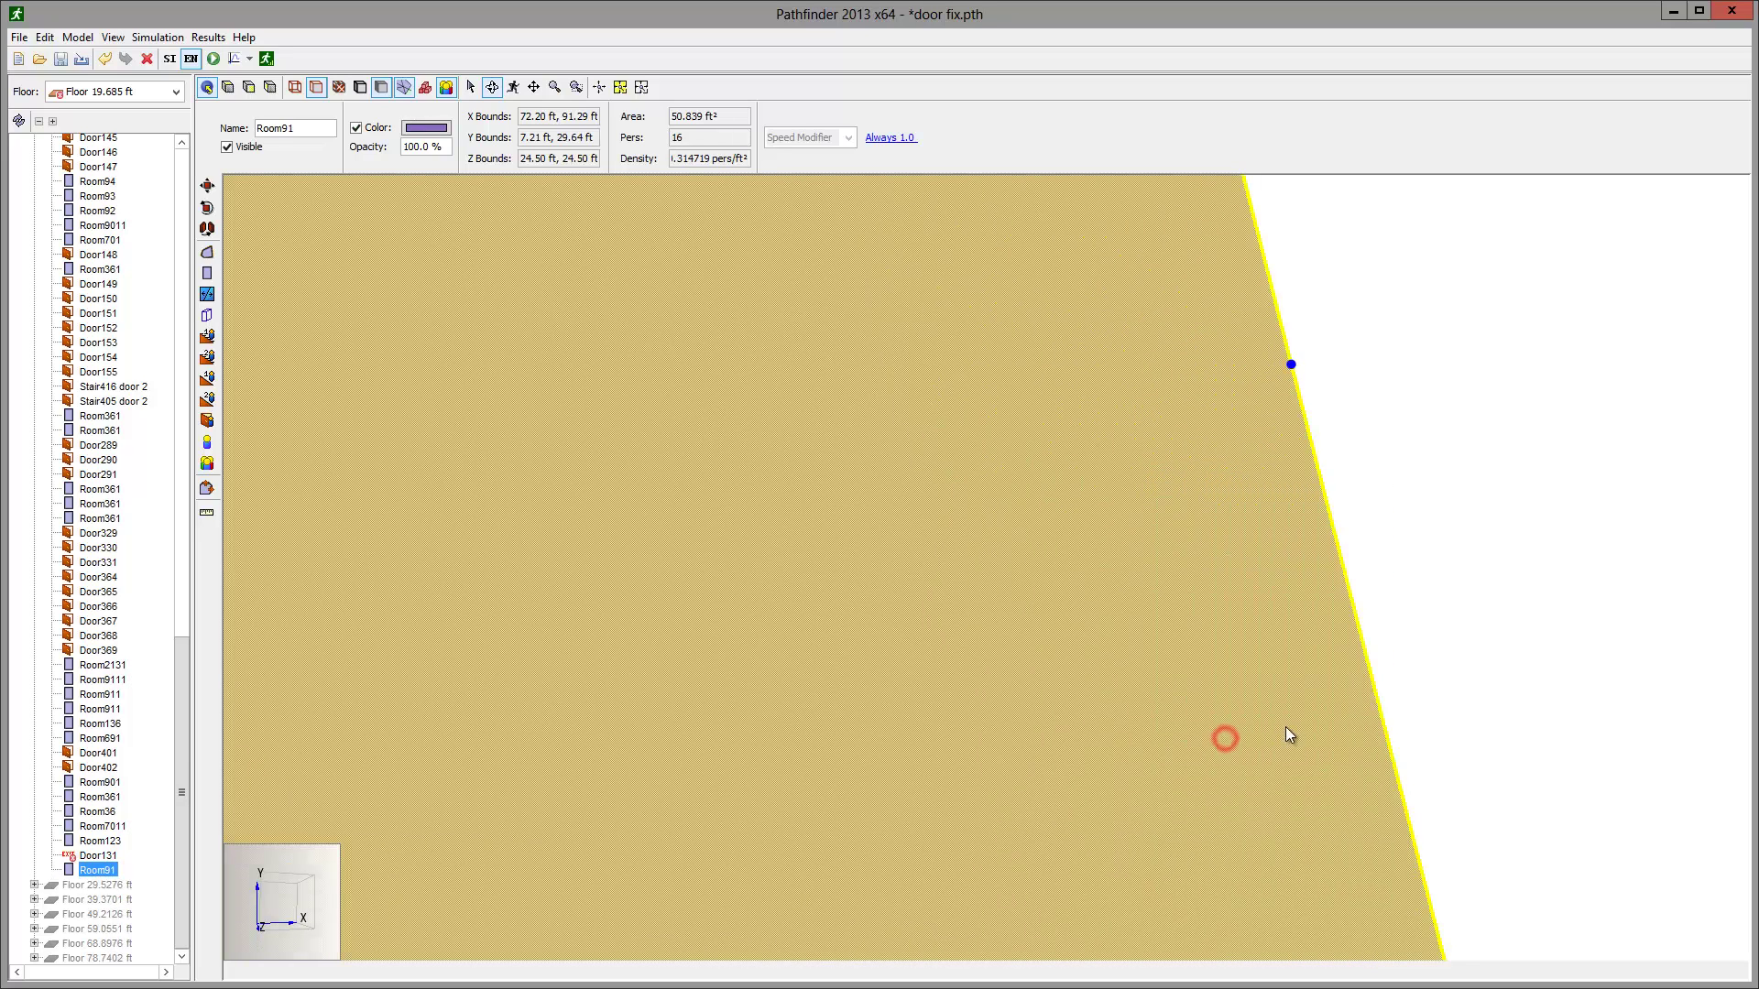
pyautogui.click(1417, 633)
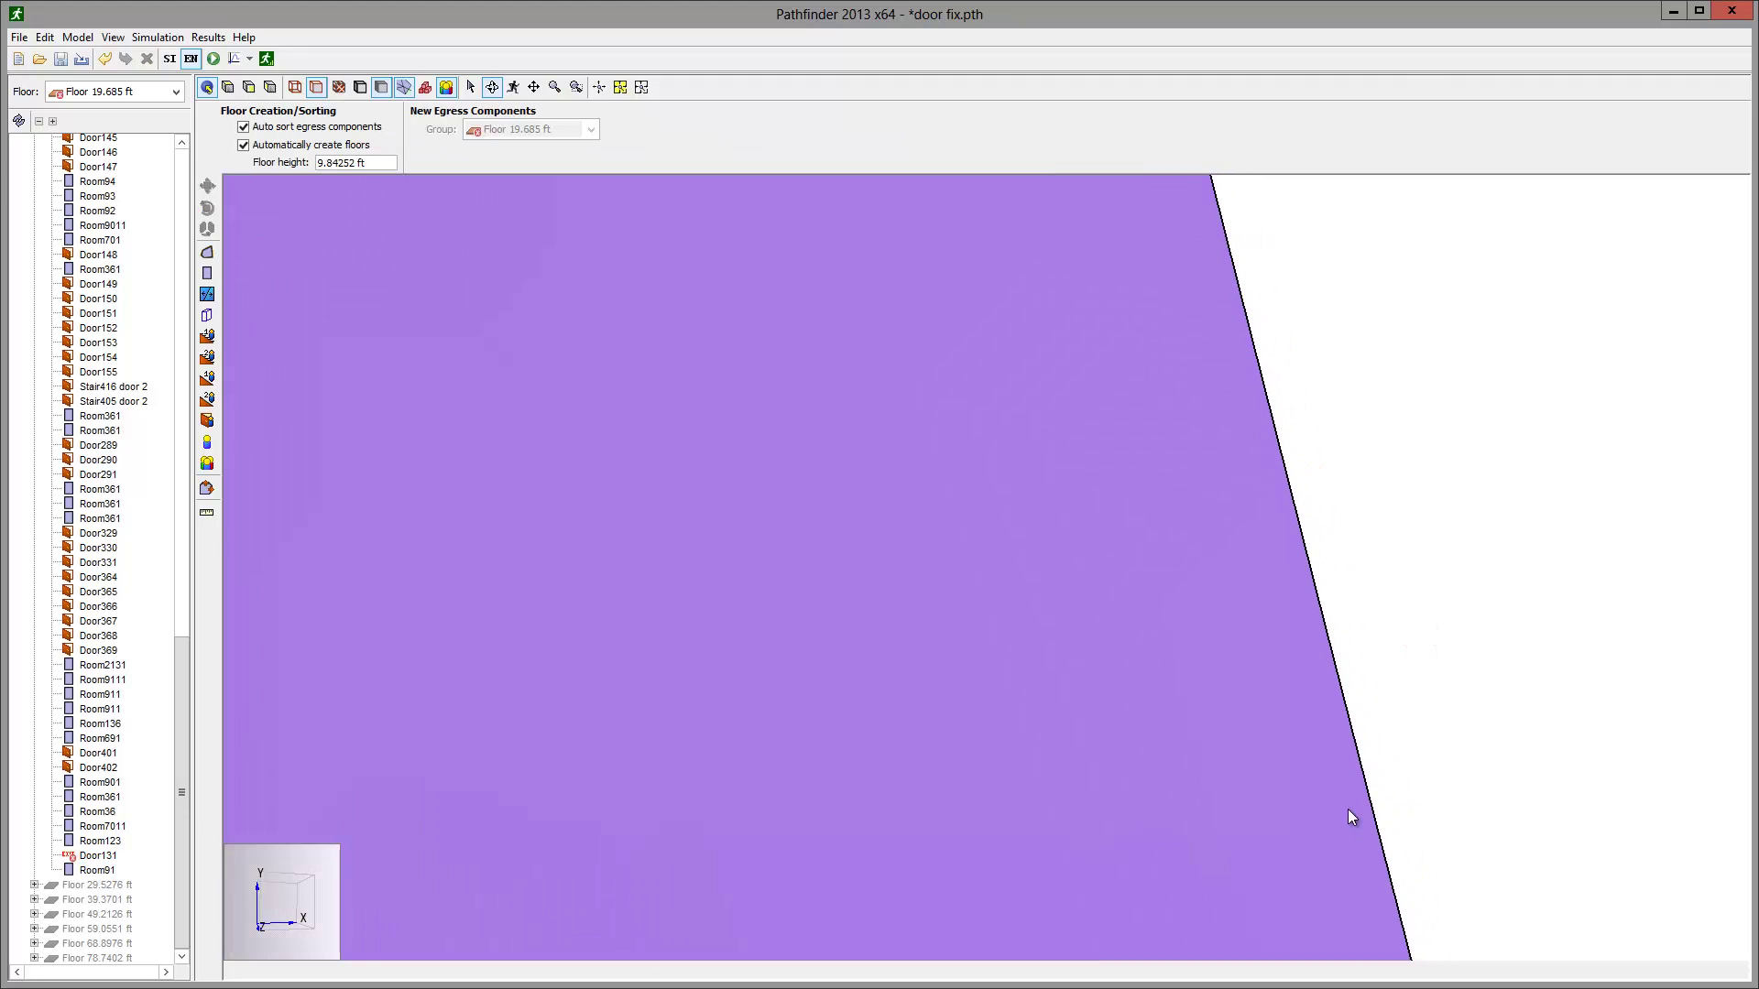
pyautogui.scroll(-5, 1349, 810)
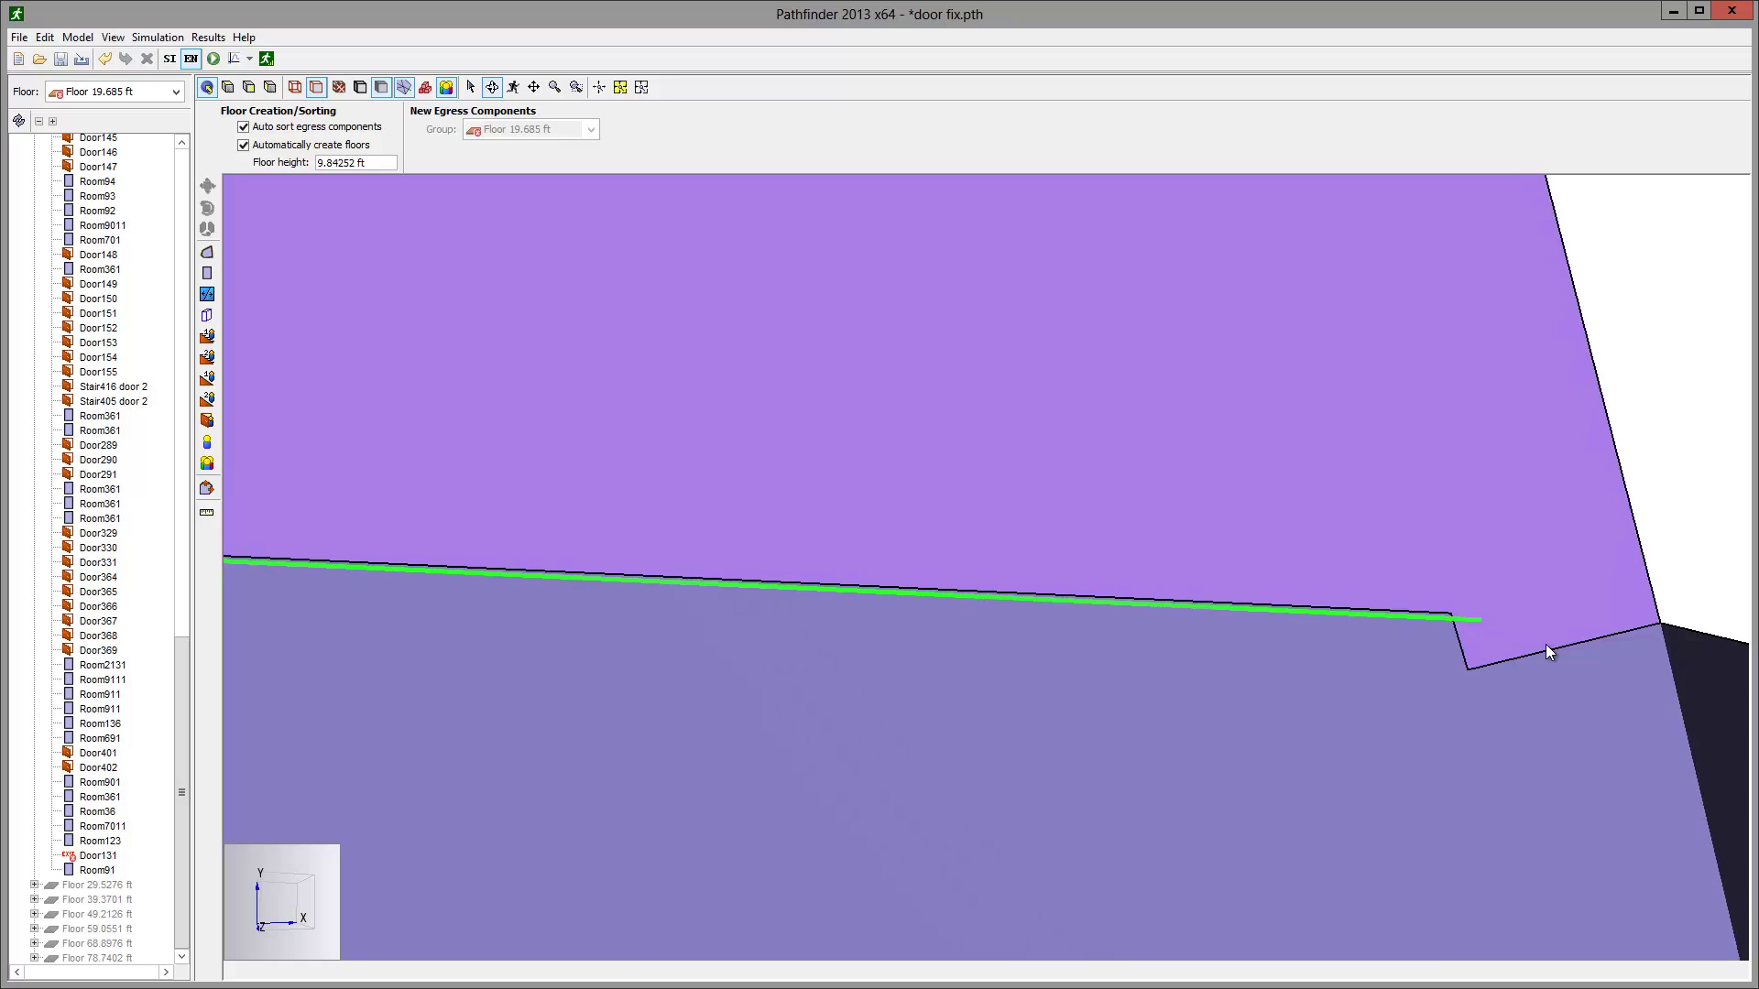
pyautogui.scroll(3, 1546, 645)
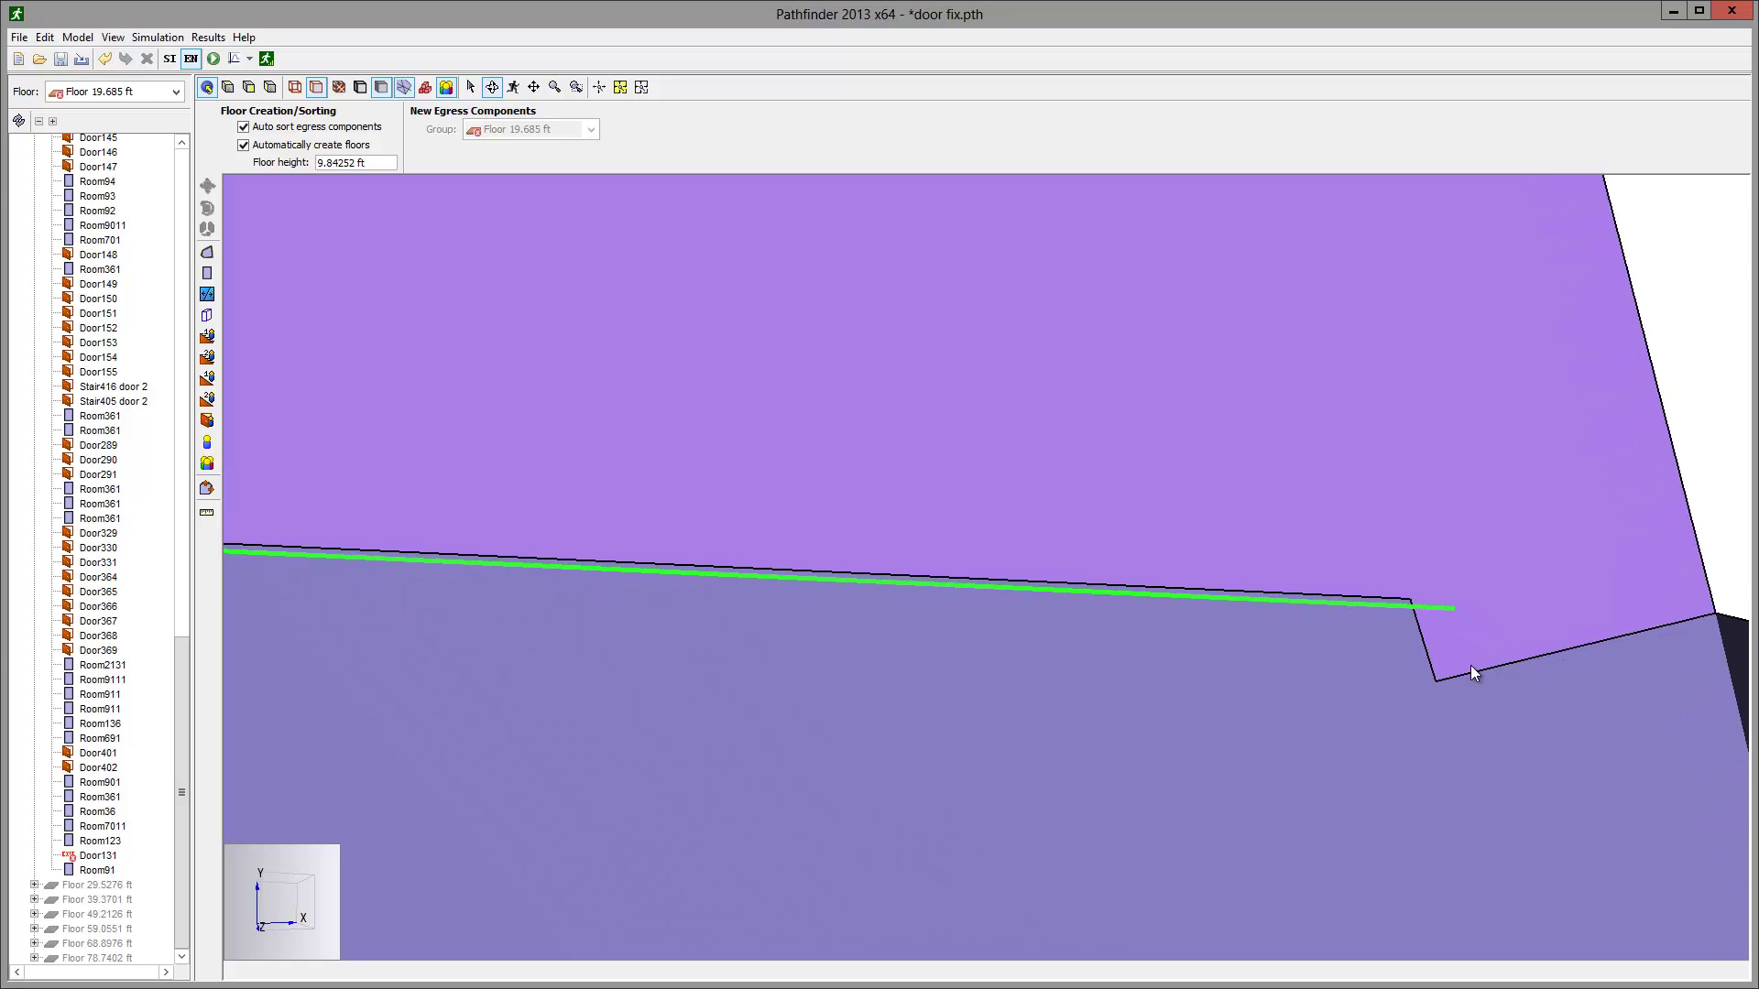
# Delete Door131 from the navigation tree
pyautogui.click(98, 858)
pyautogui.rightClick(98, 860)
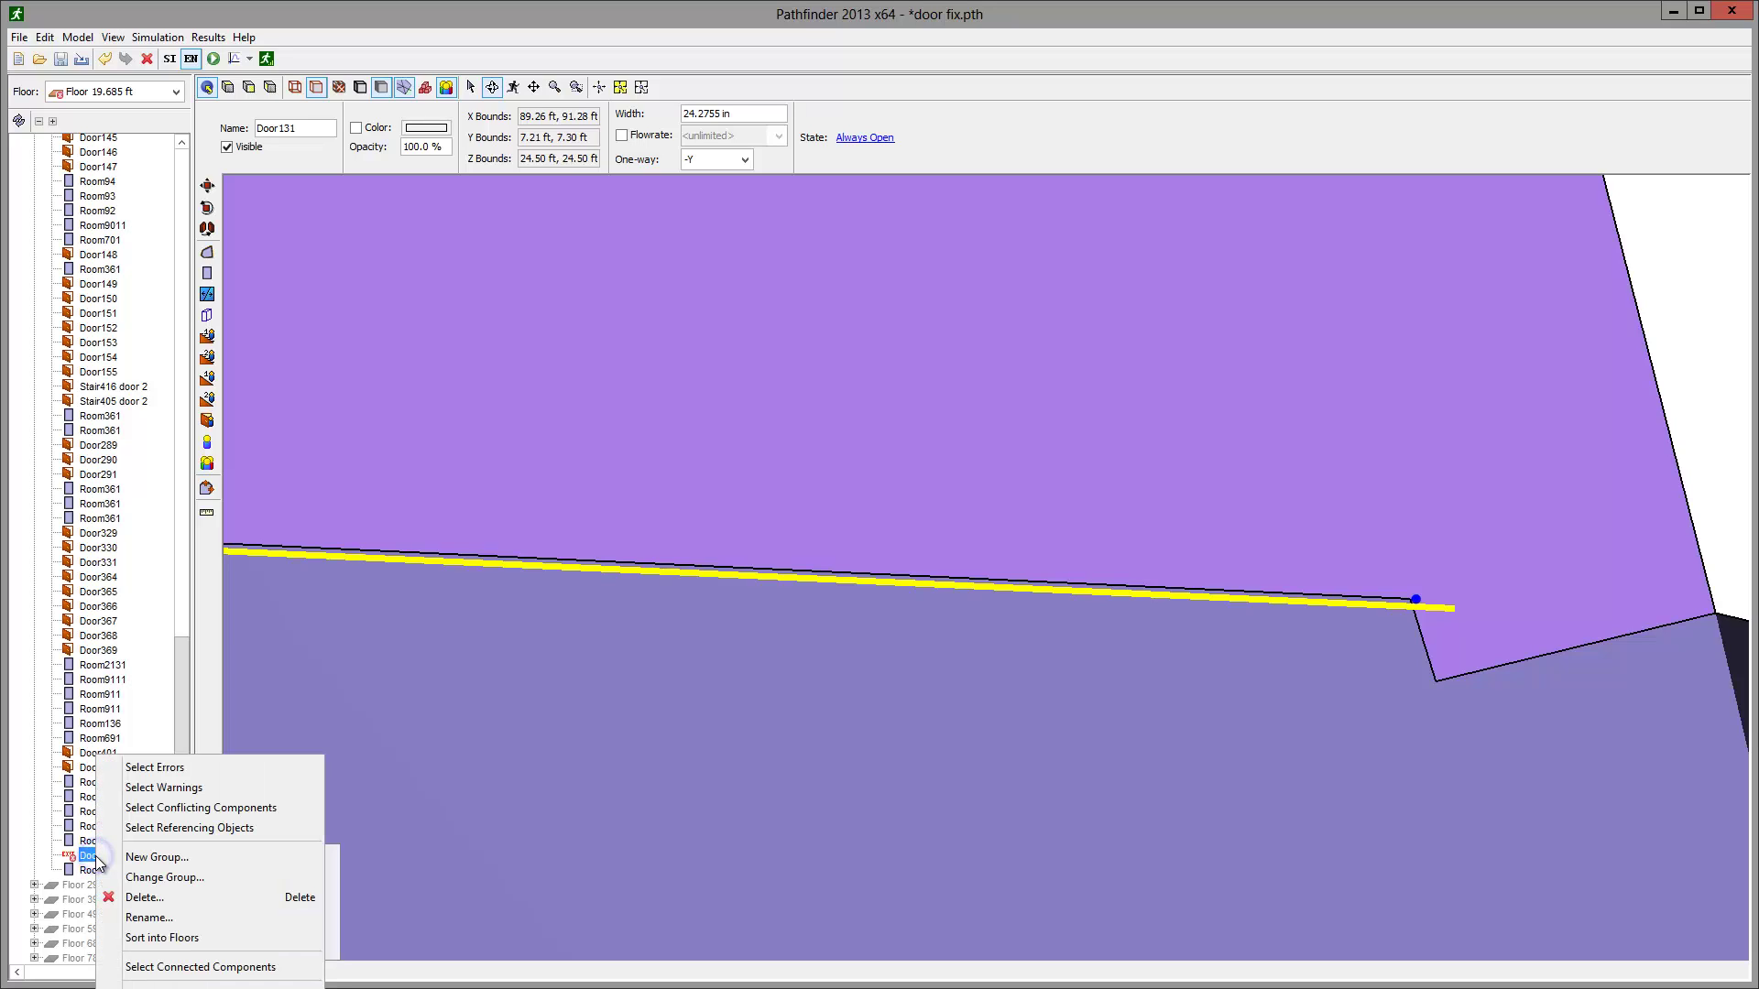
pyautogui.click(163, 900)
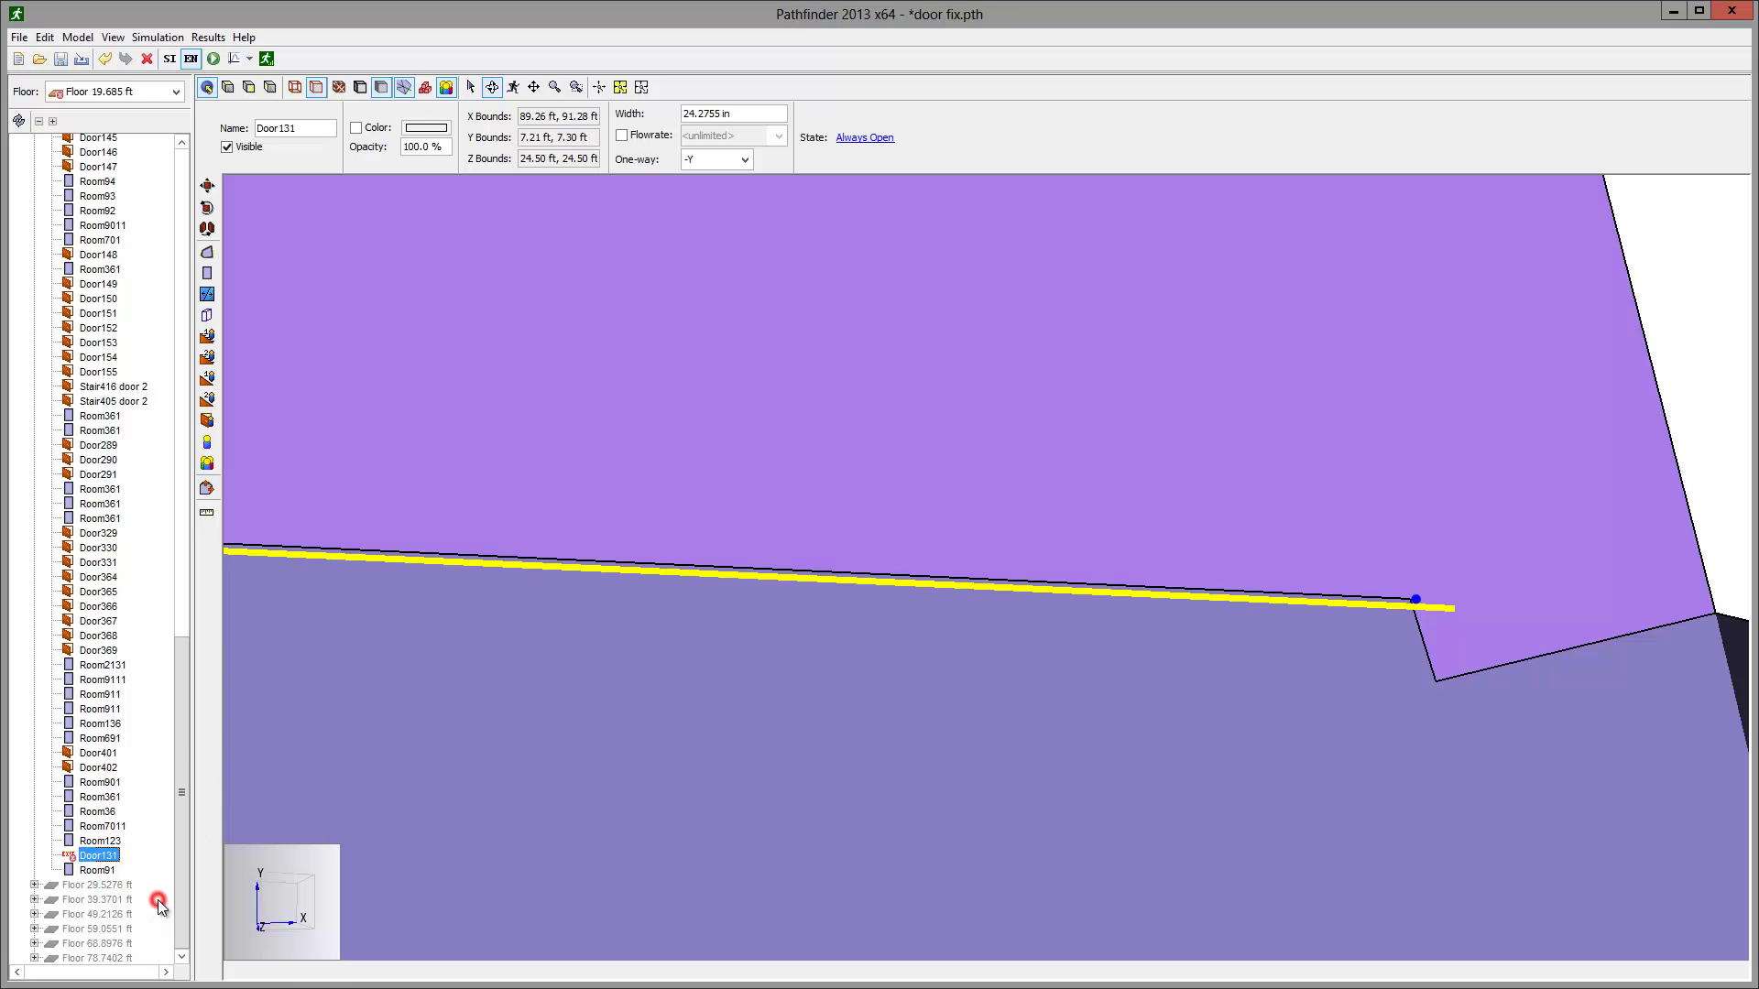
# Confirm removing Door131, then merge Room91 with the upper room into Room123
pyautogui.click(842, 521)
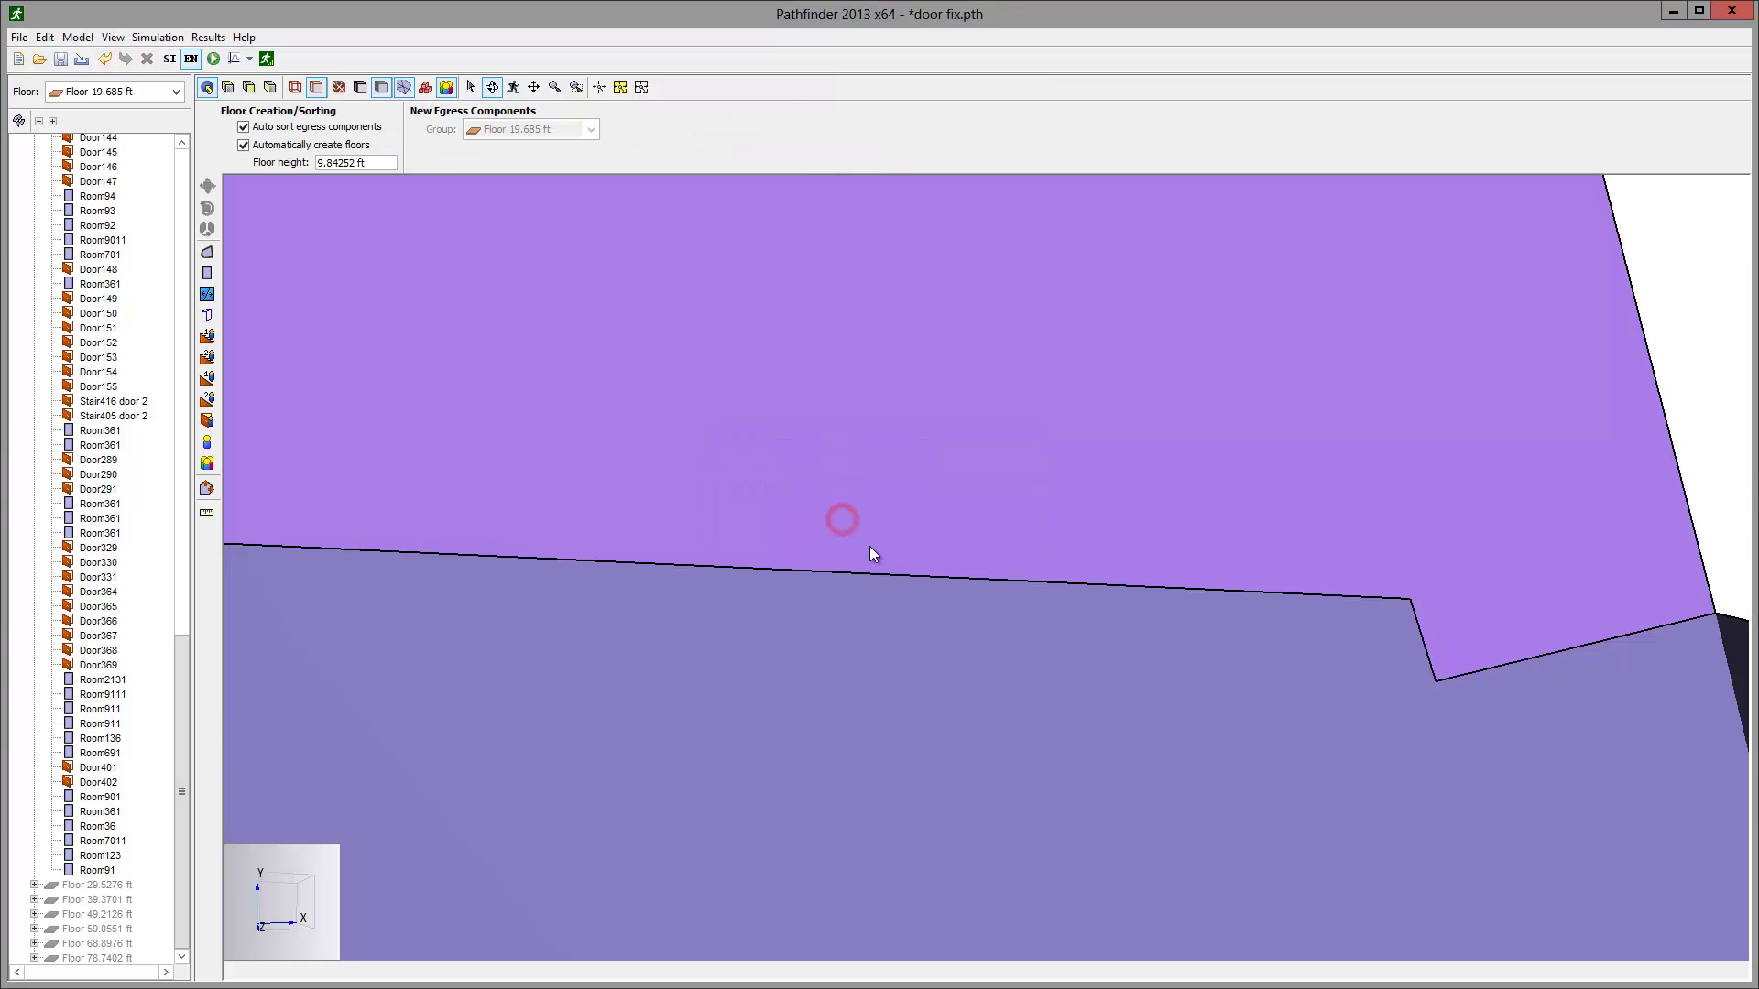
pyautogui.click(1462, 609)
pyautogui.keyDown('ctrl'); pyautogui.click(1356, 678); pyautogui.keyUp('ctrl')
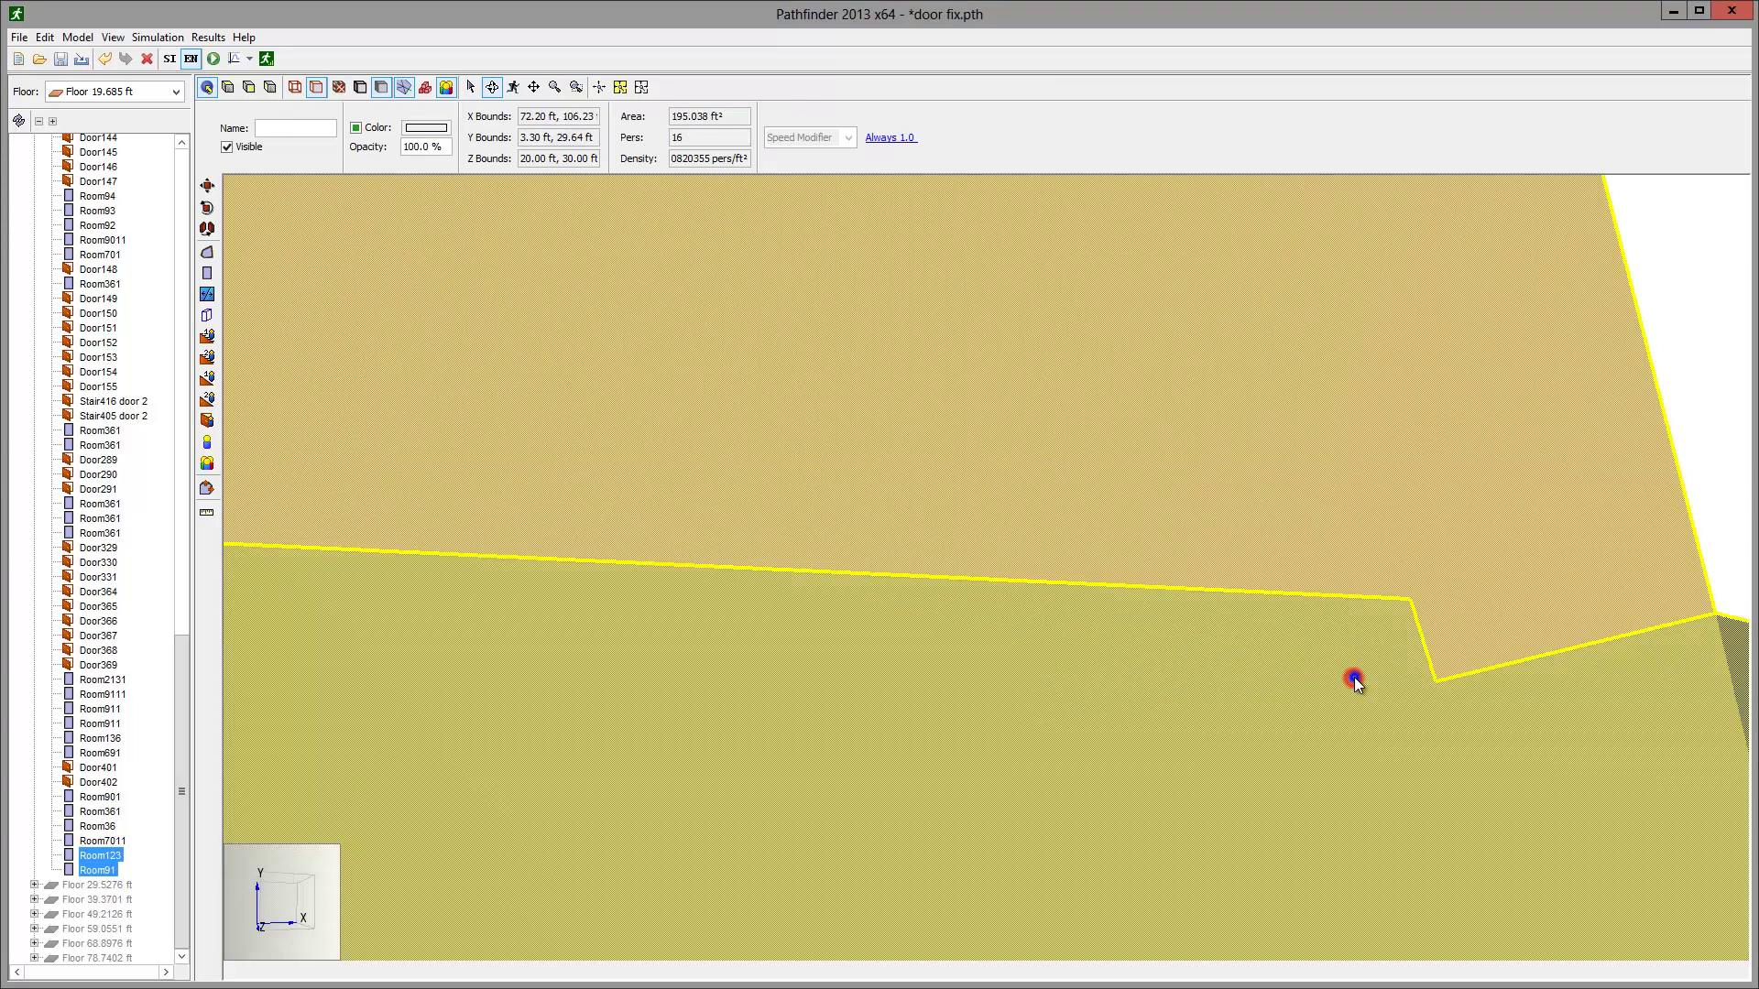
pyautogui.rightClick(1356, 679)
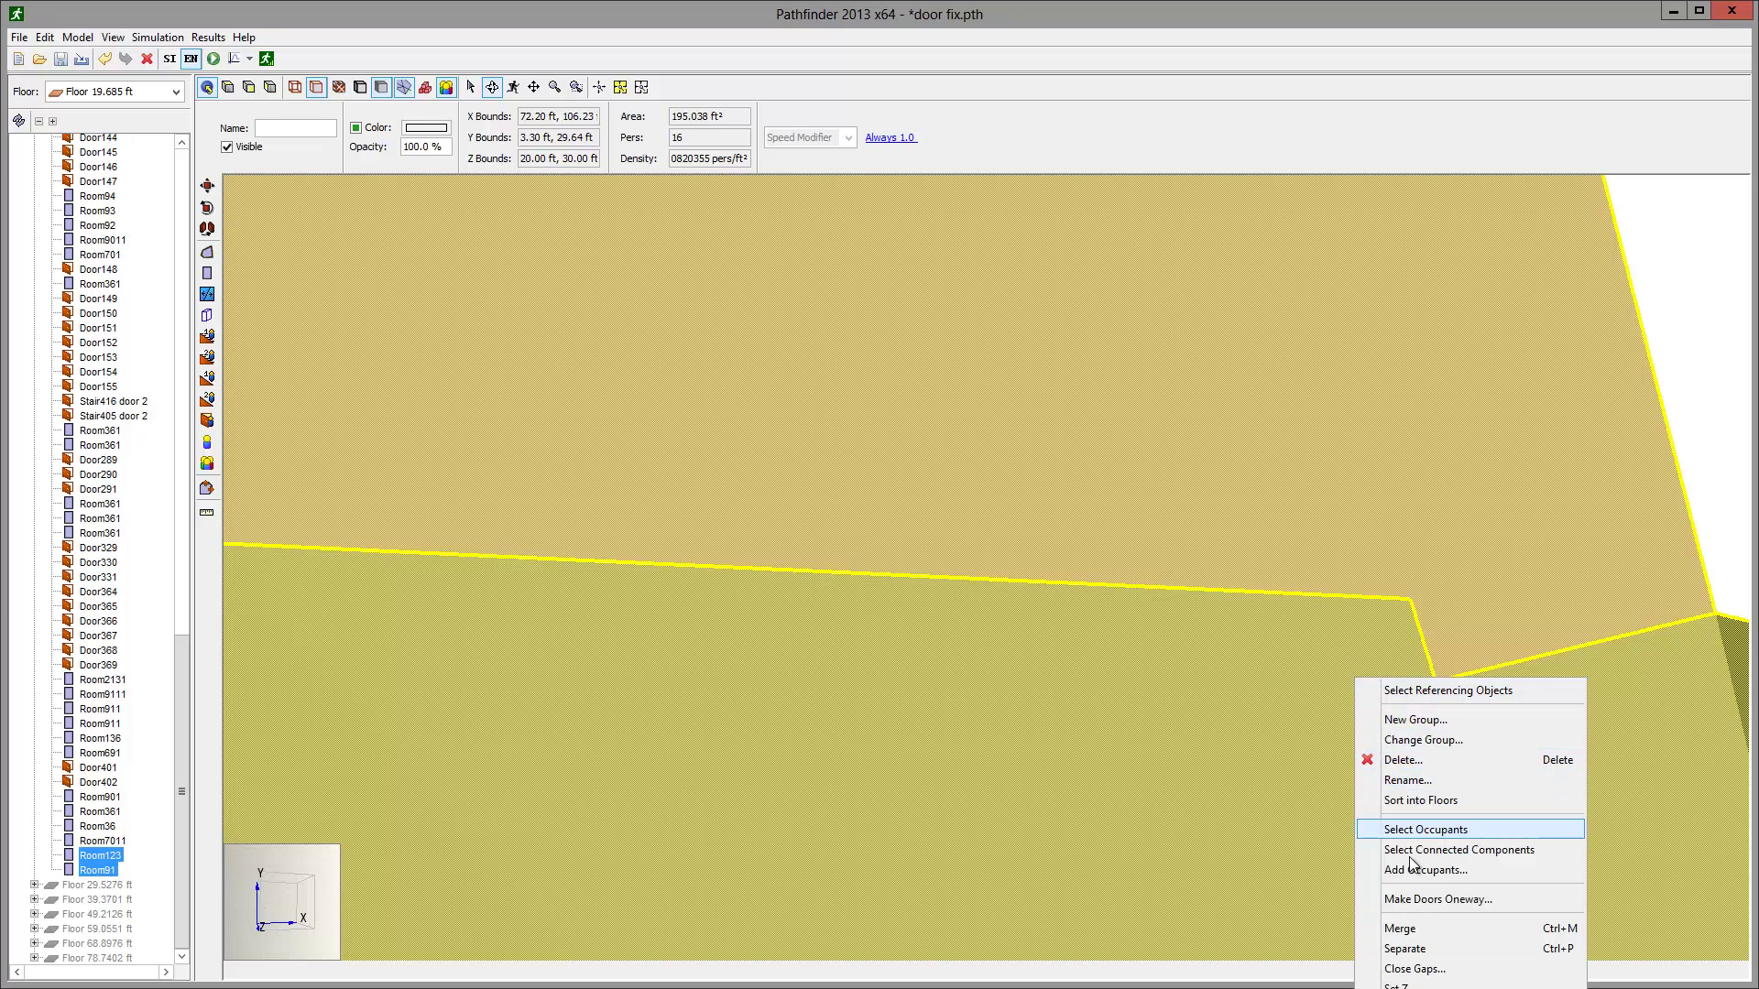
pyautogui.click(1420, 933)
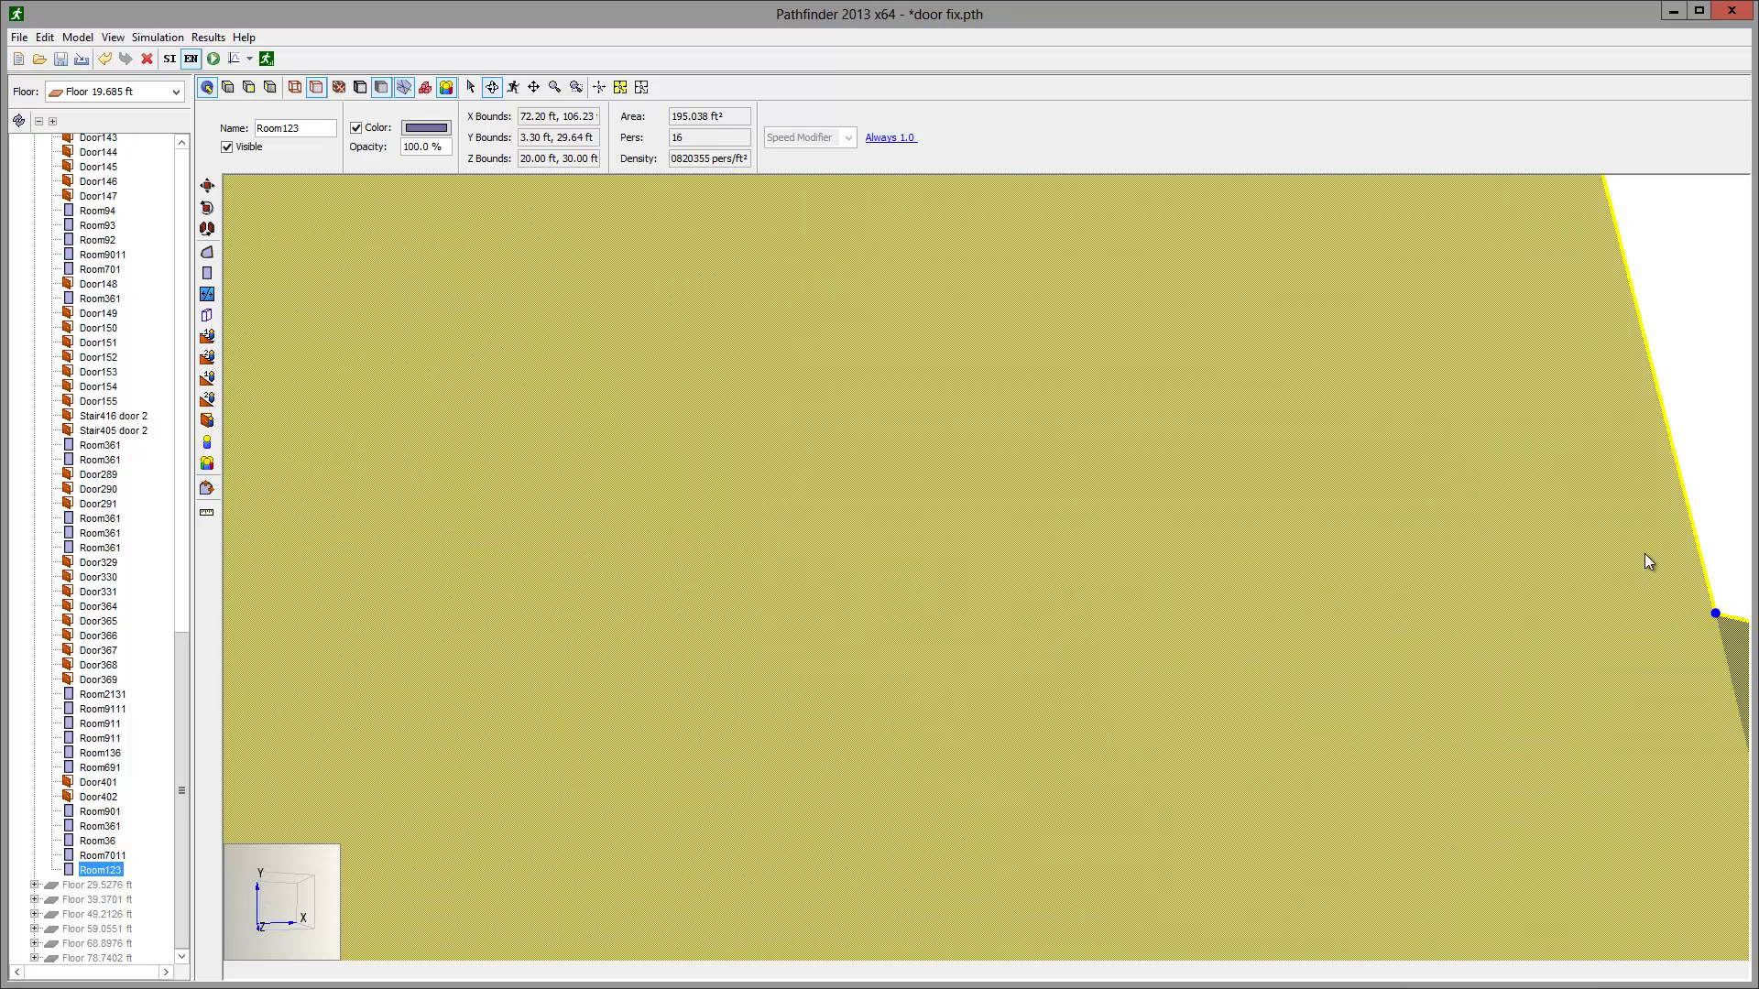
pyautogui.click(1722, 484)
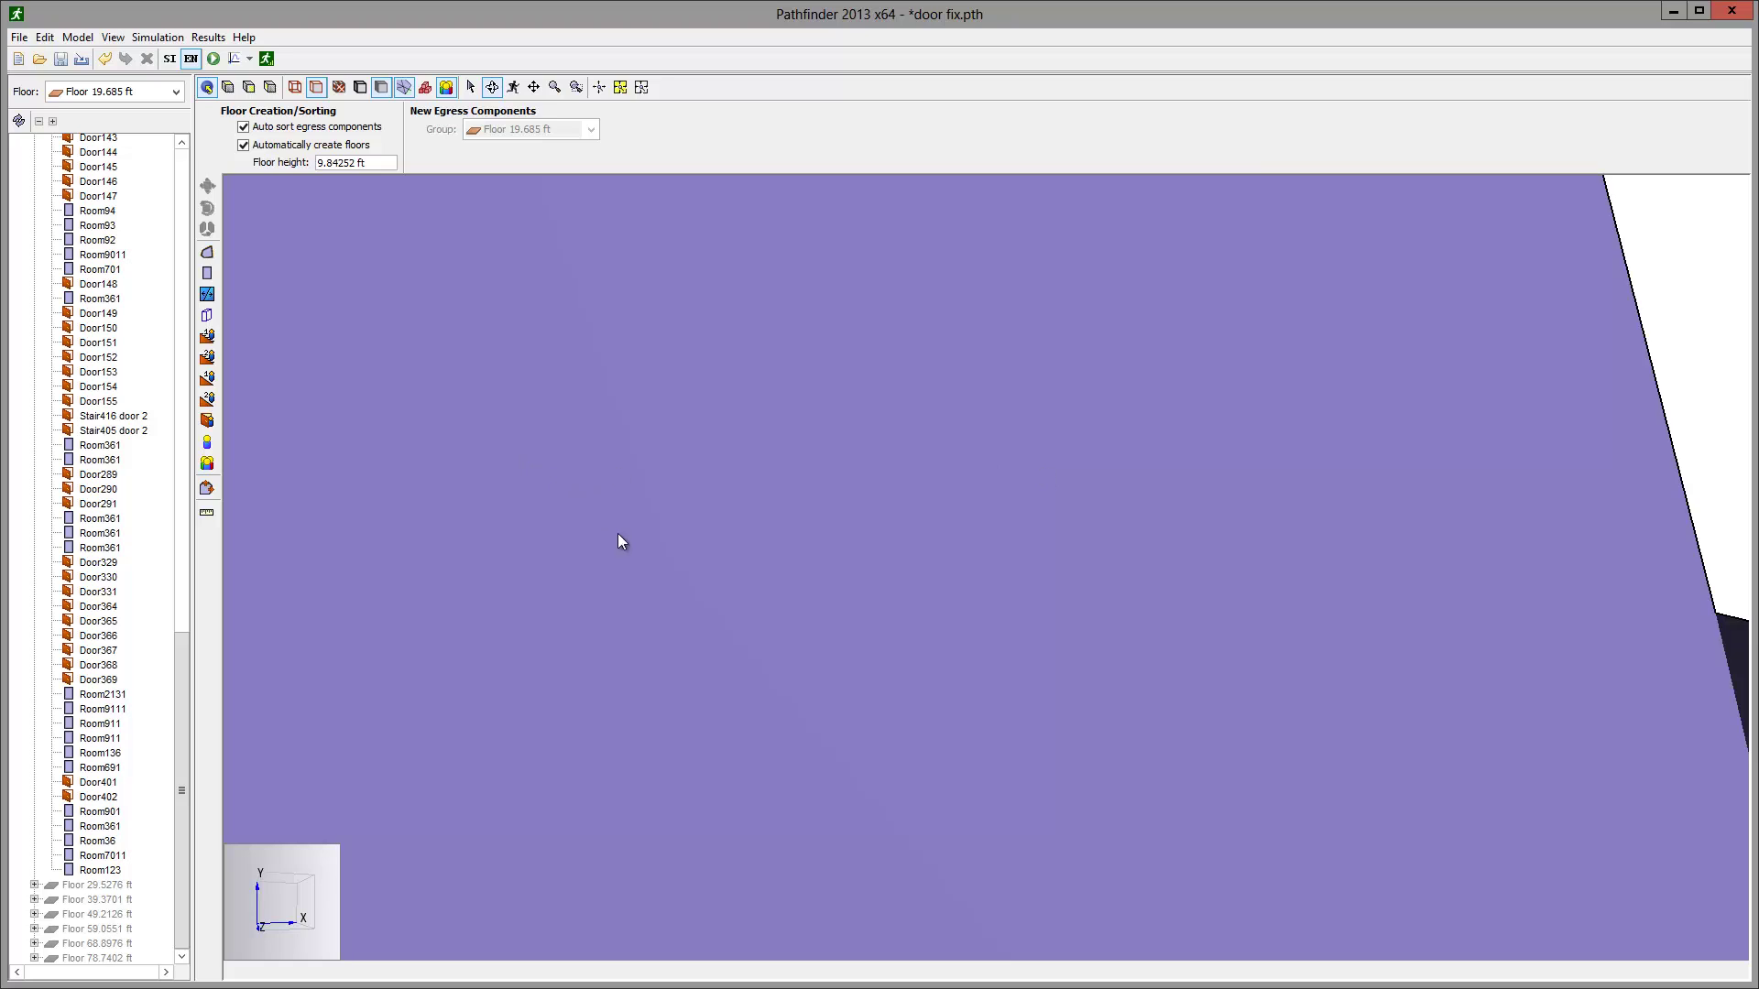
pyautogui.scroll(-2, 627, 532)
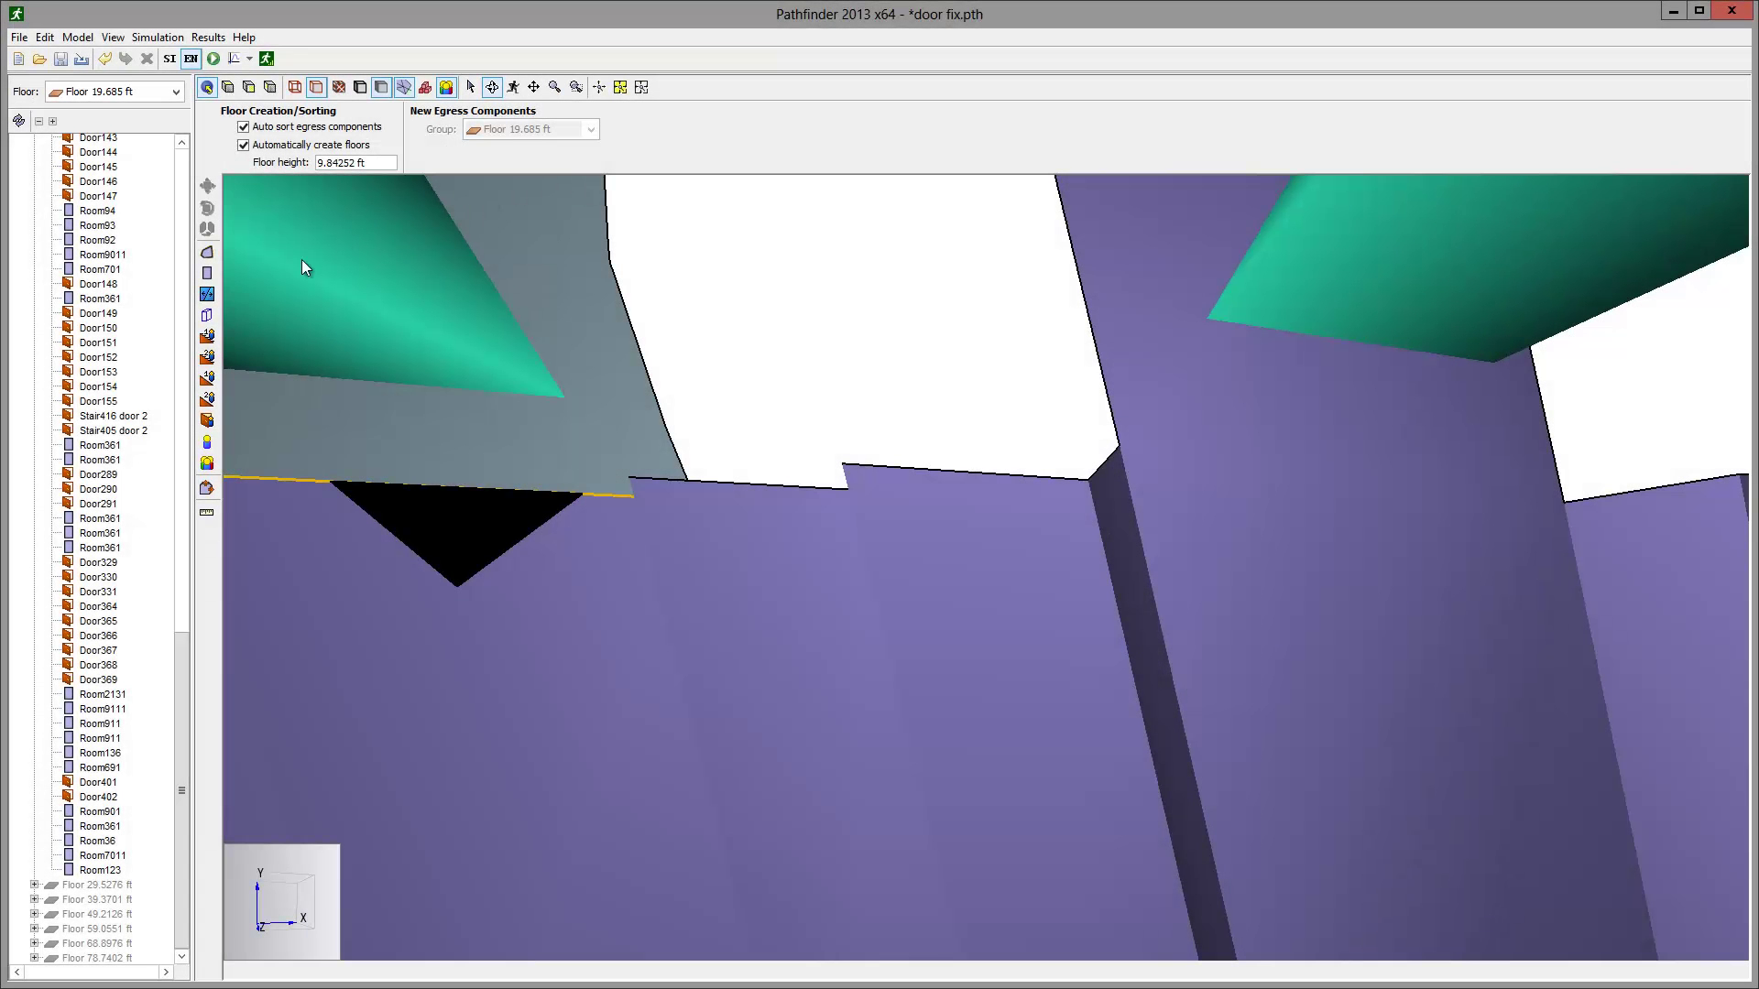
# Draw rectangular room Room1231 spanning the two wall corners at Z 24.5 ft
pyautogui.click(207, 293)
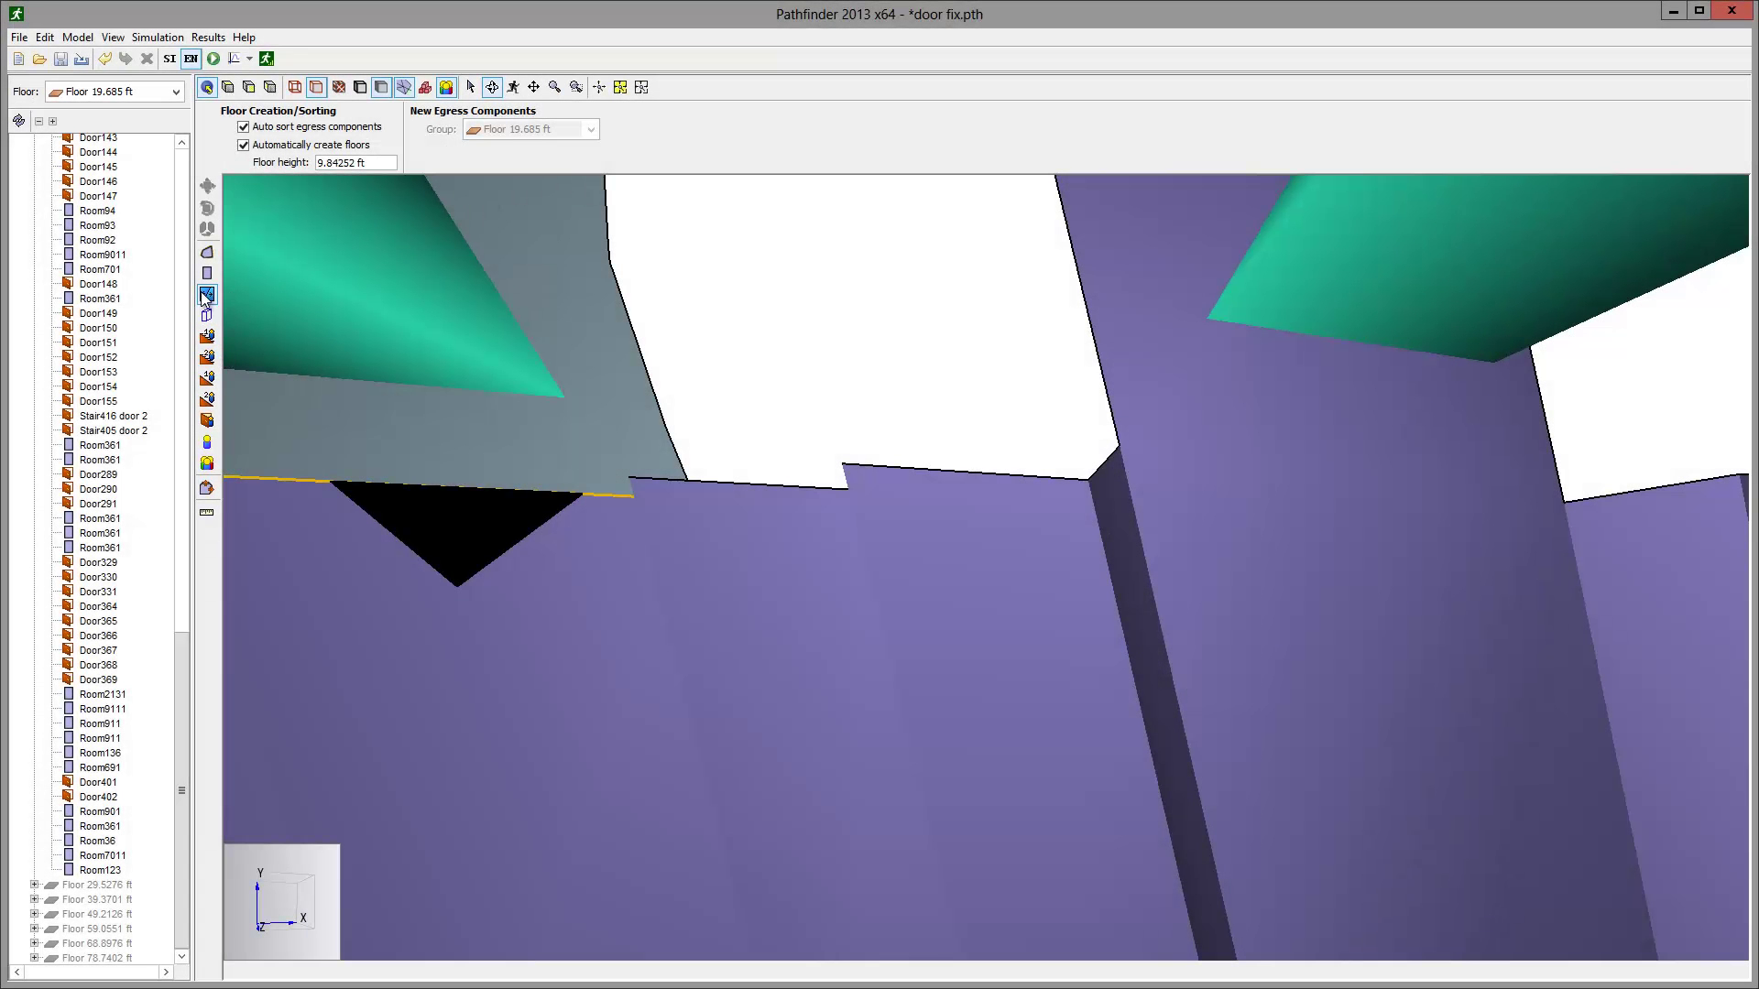
pyautogui.click(1119, 446)
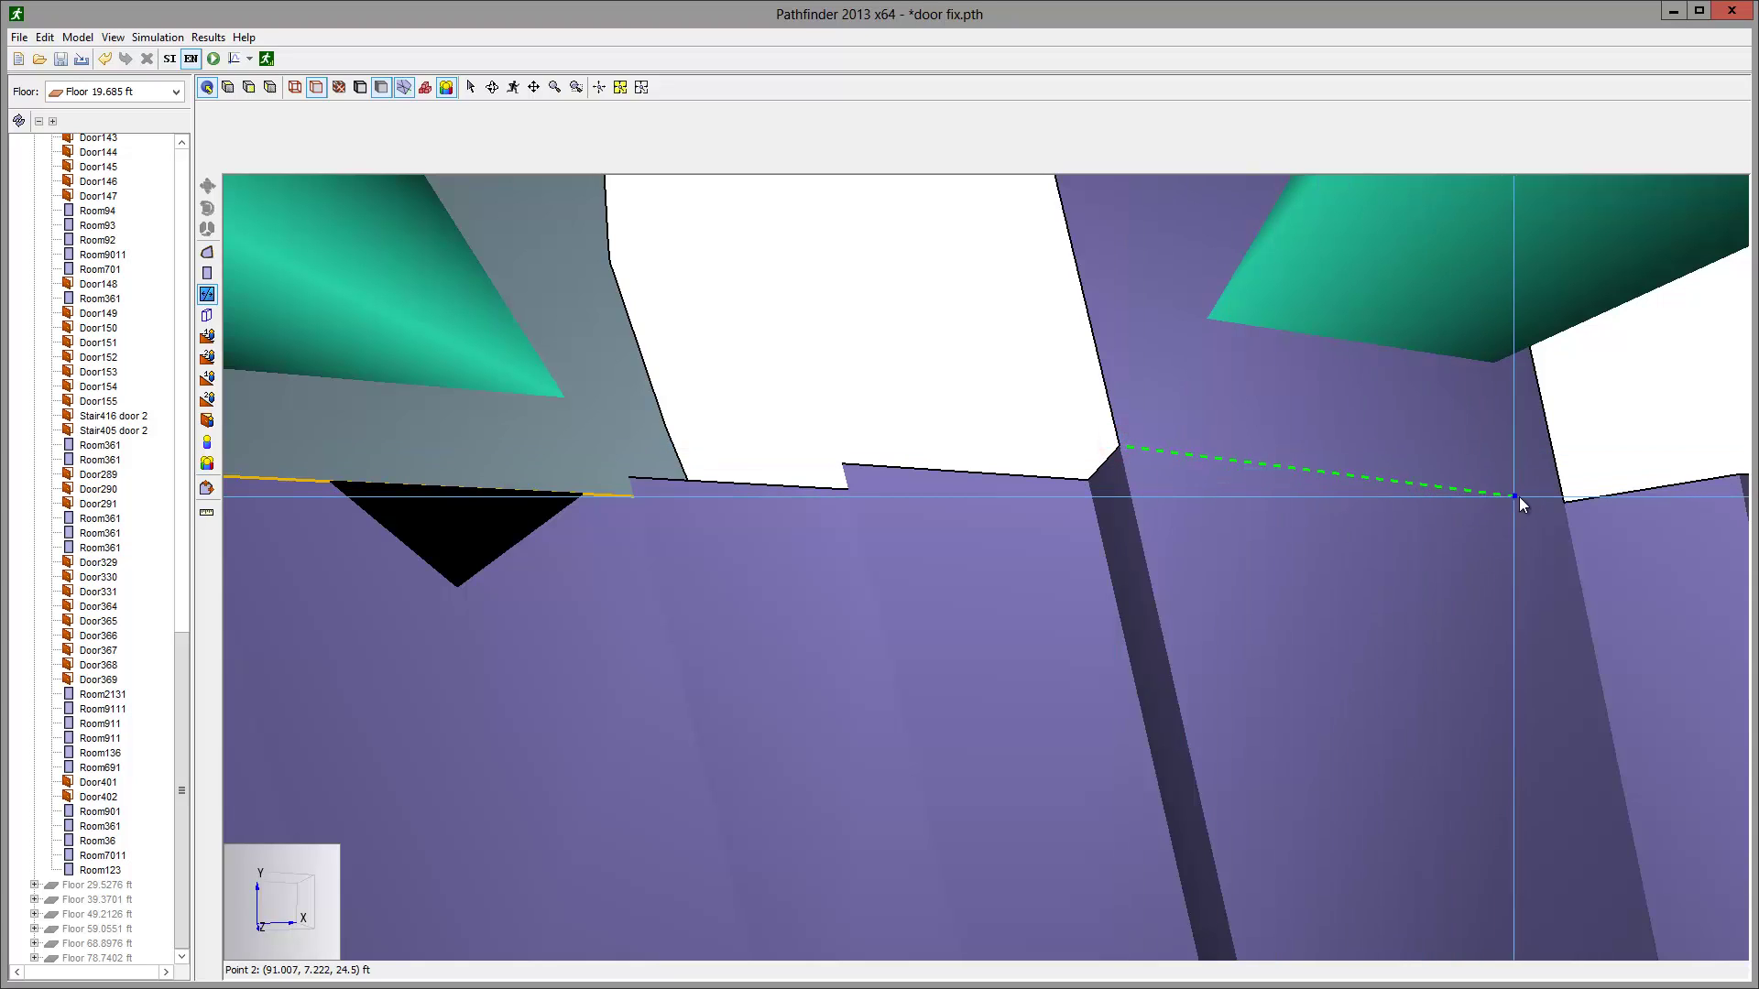
pyautogui.click(1563, 501)
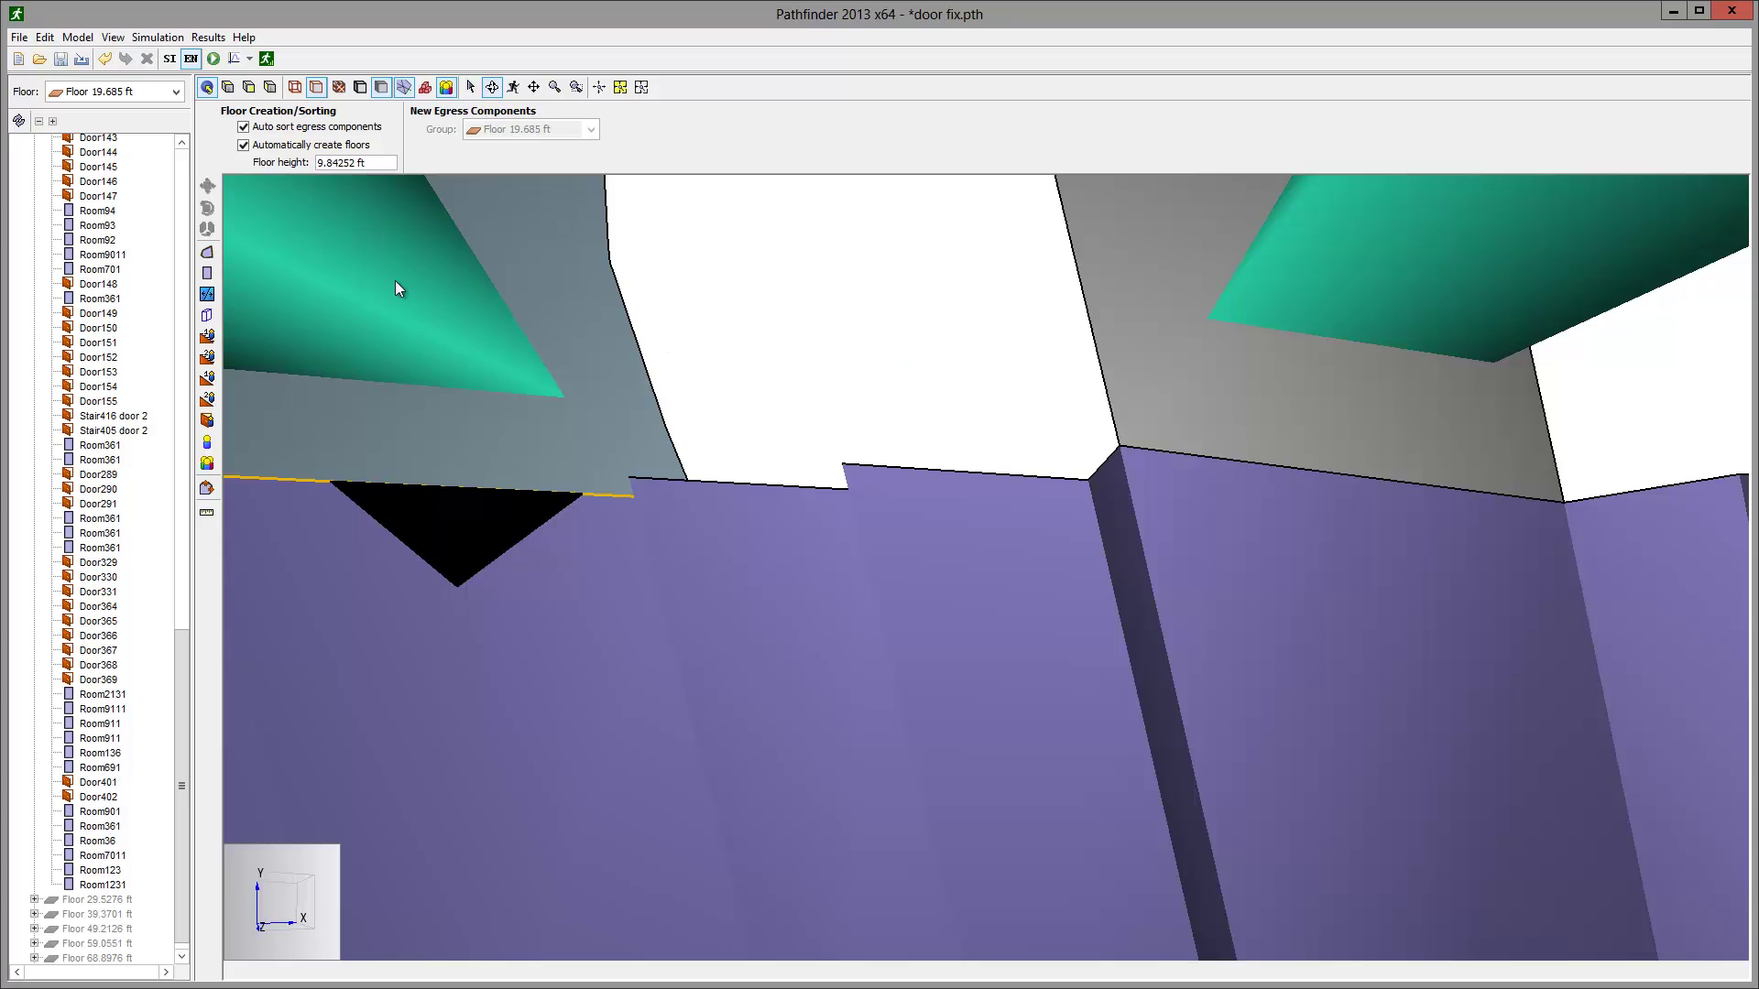
# Place a 24.3061 in wide door on the new room's lower edge and rename it Door131
pyautogui.click(207, 421)
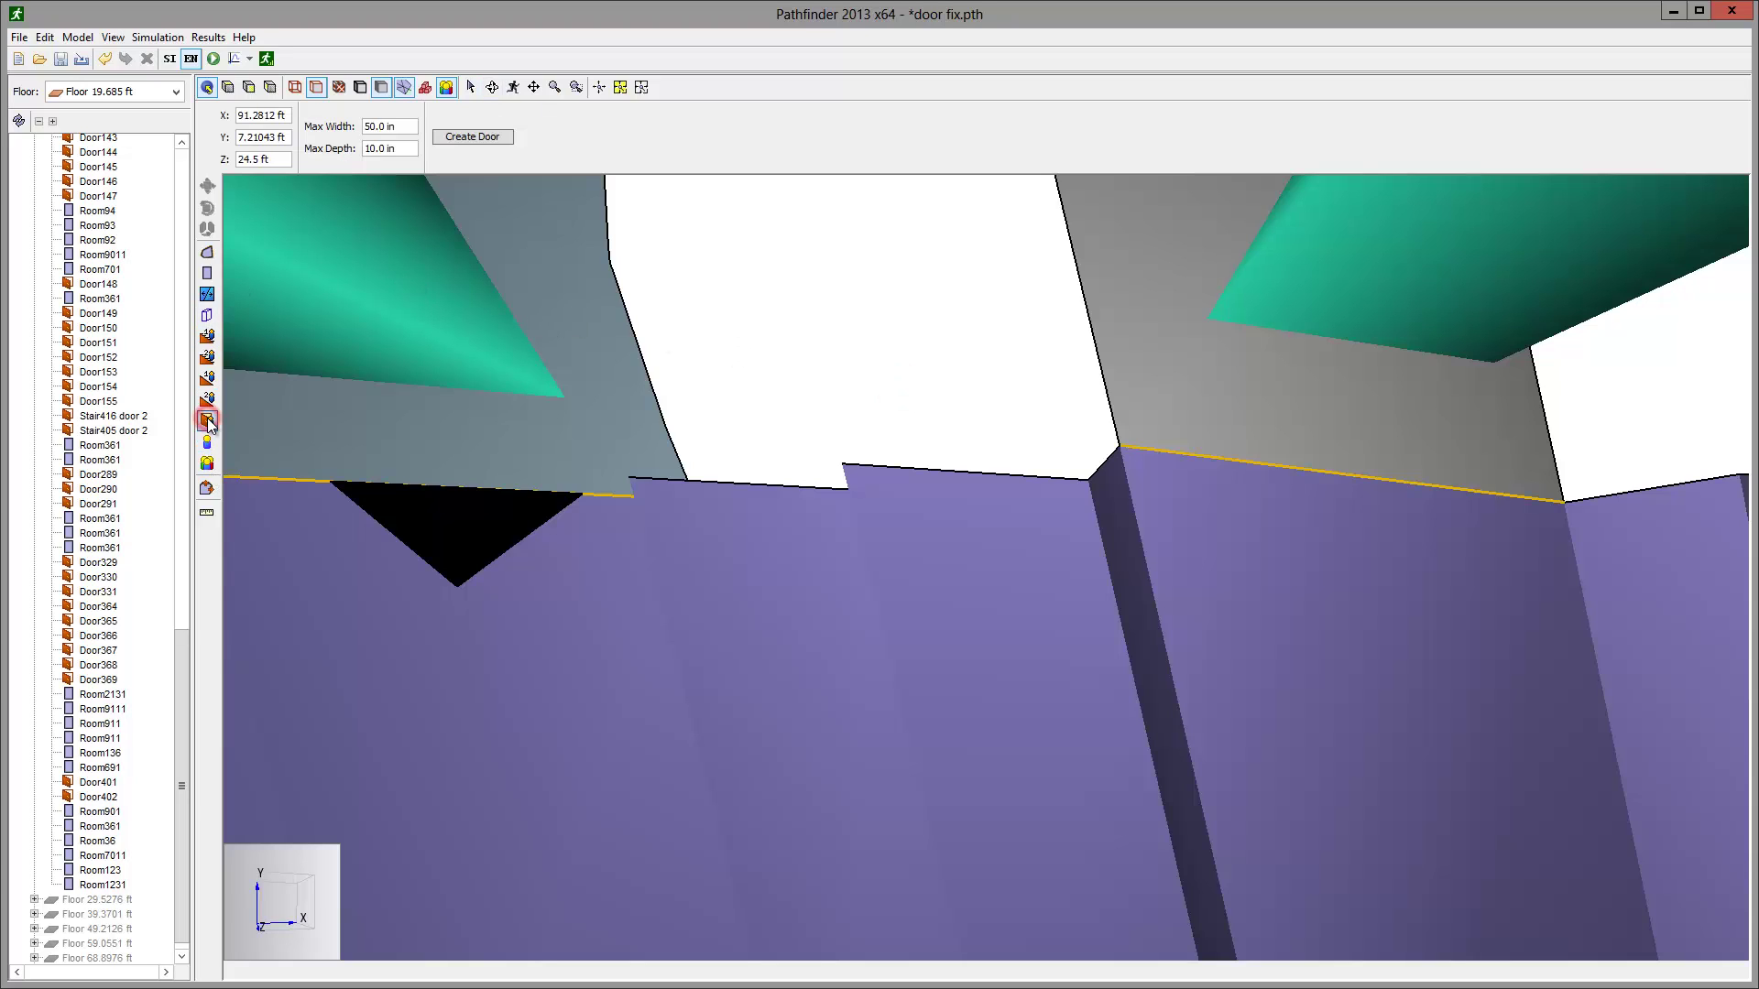
pyautogui.click(1197, 455)
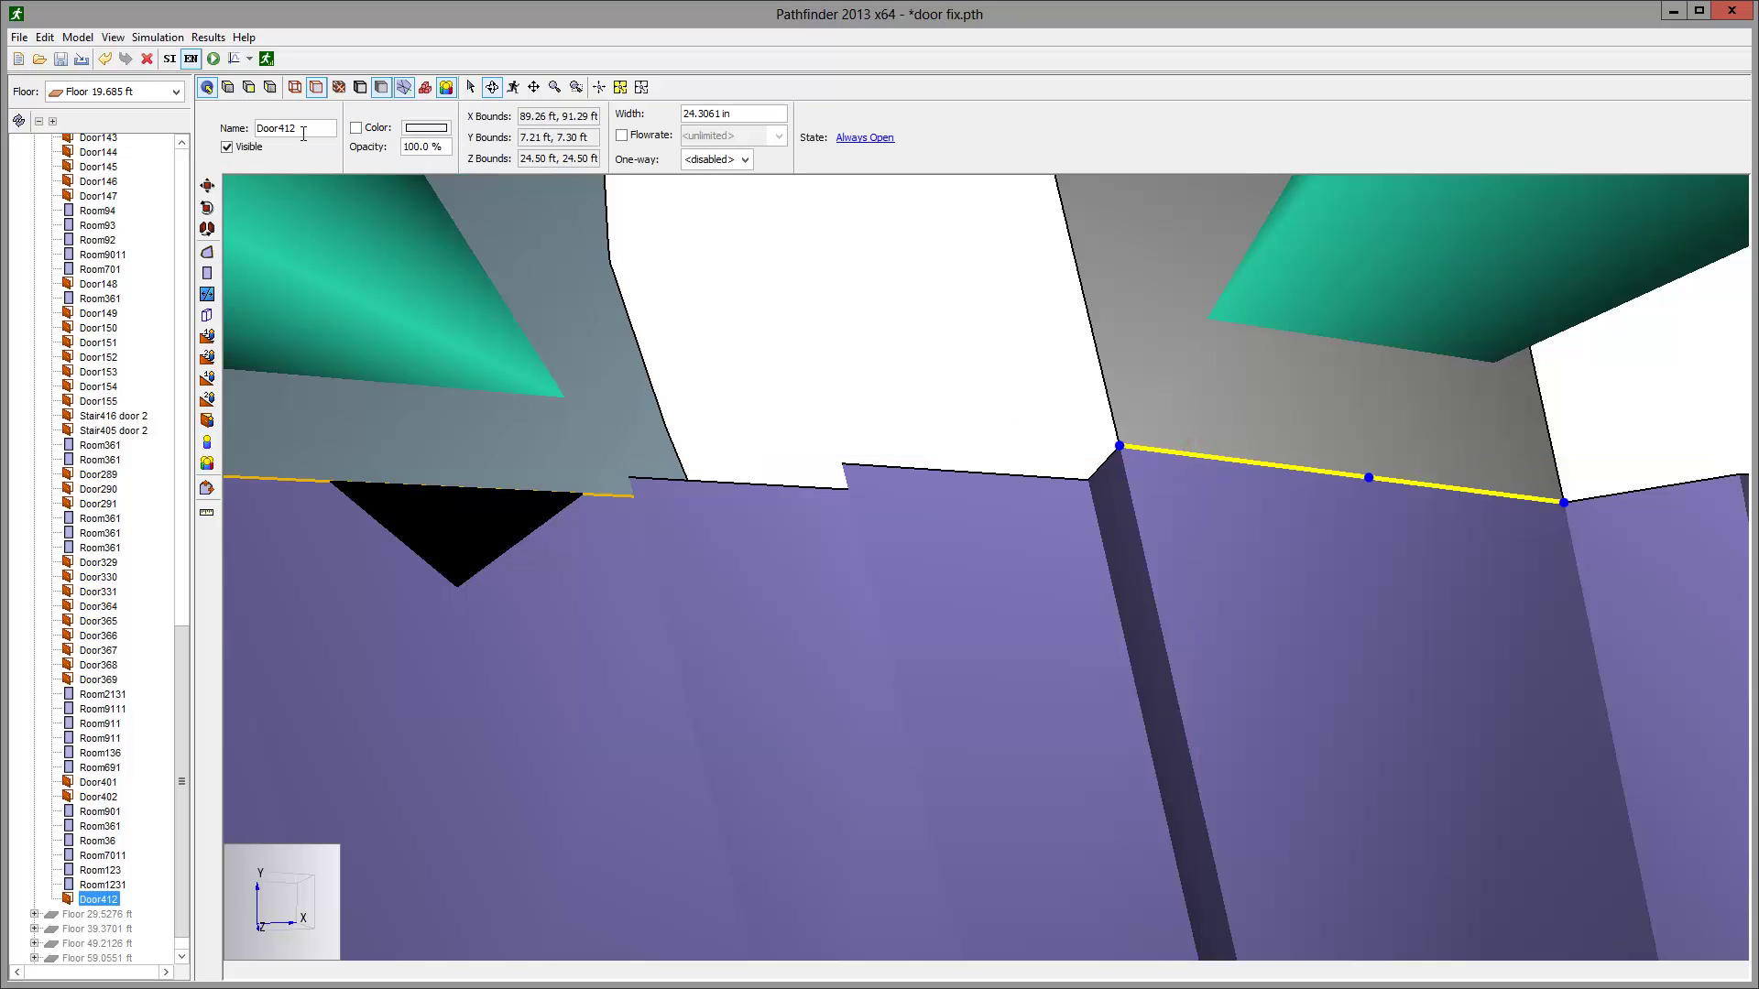
pyautogui.click(303, 129)
pyautogui.press('BackSpace')
pyautogui.press('BackSpace')
pyautogui.press('BackSpace')
pyautogui.write('131')
pyautogui.press('Return')
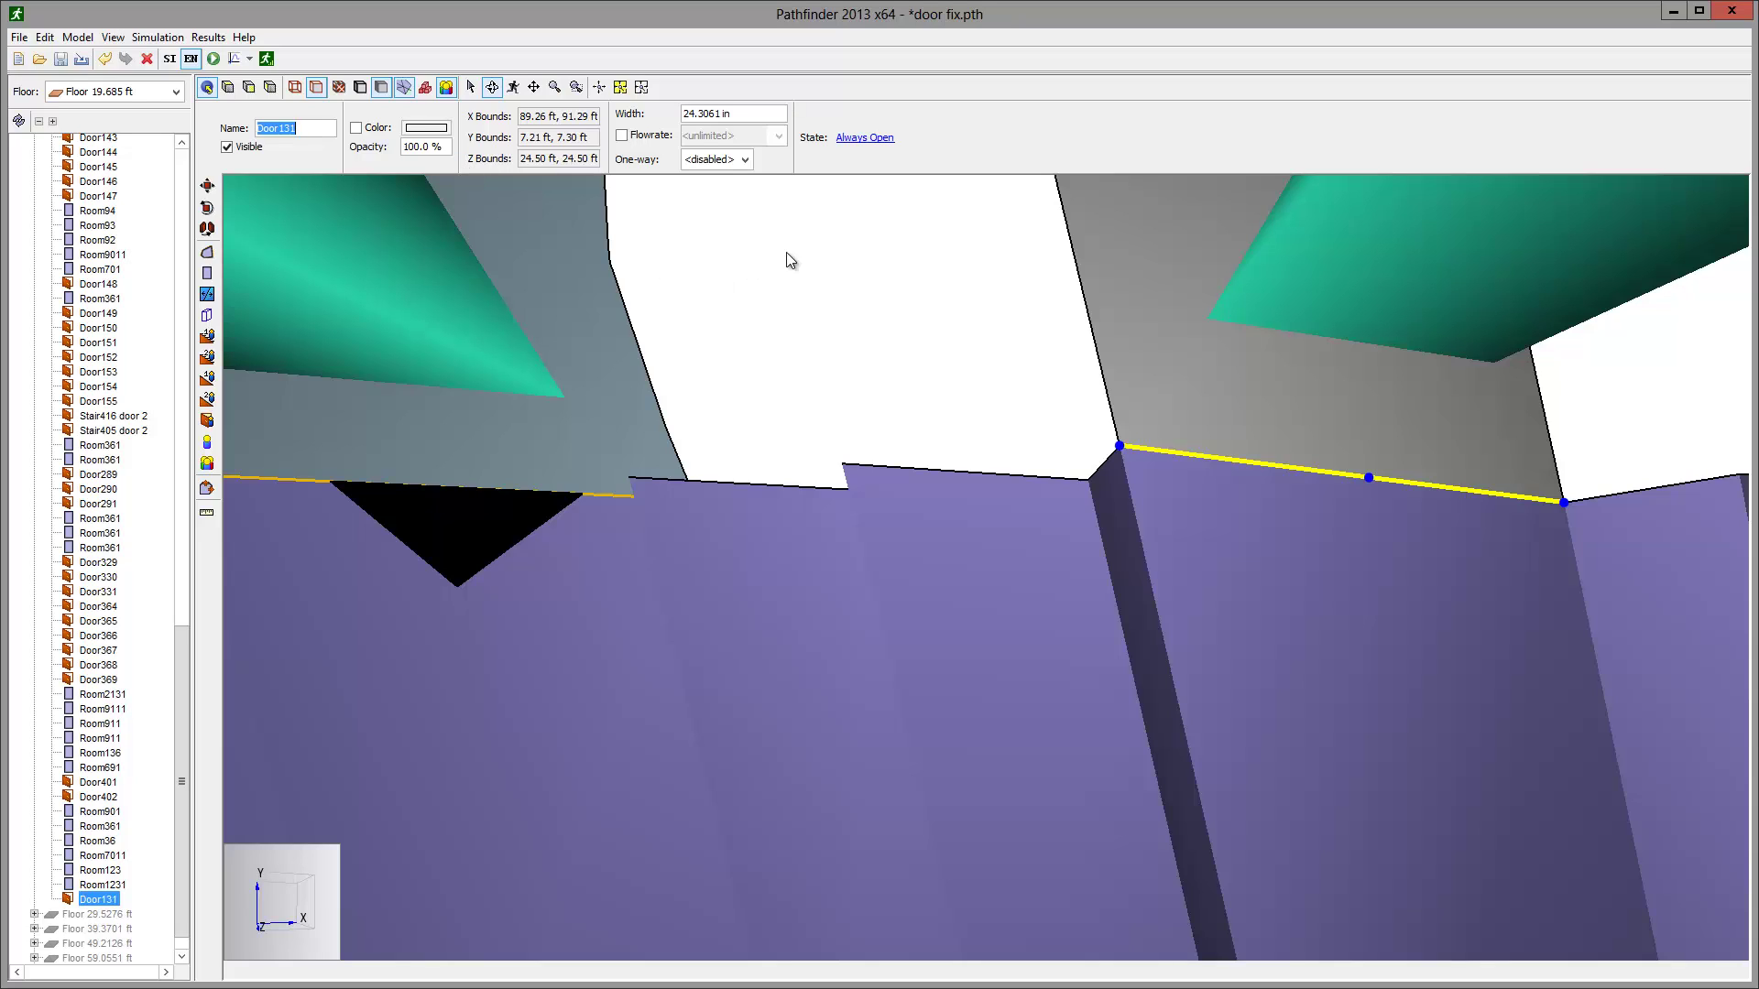